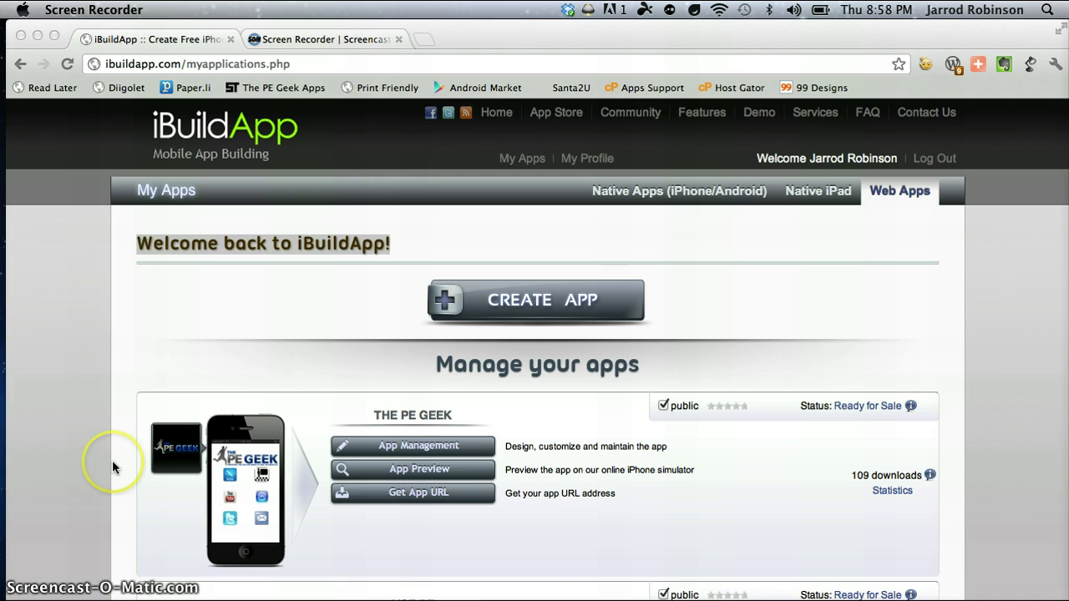
Start a new app, choose the Web App type, and continue to the web app templates
{"action": "scroll", "coordinate": [113, 462], "scroll_direction": "down", "scroll_amount": 10}
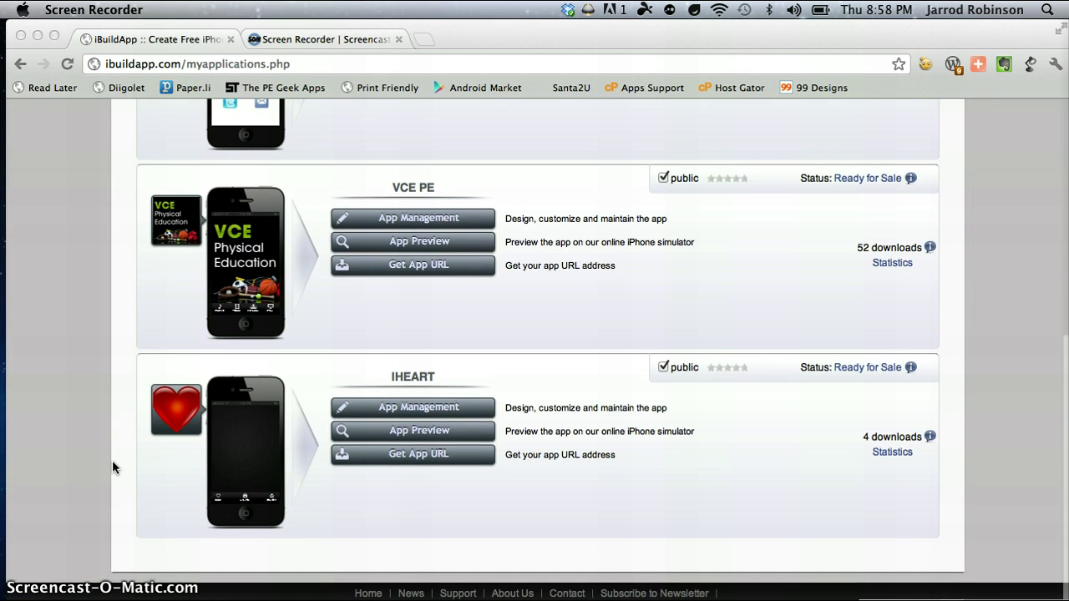
{"action": "scroll", "coordinate": [112, 460], "scroll_direction": "up", "scroll_amount": 10}
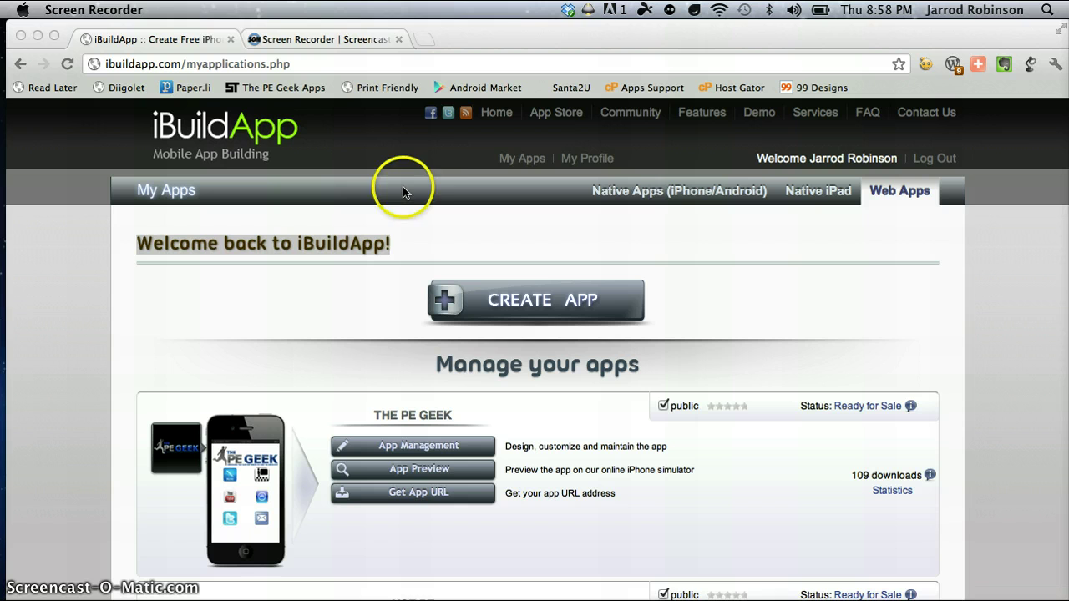
{"action": "left_click", "coordinate": [676, 294]}
{"action": "left_click", "coordinate": [595, 301]}
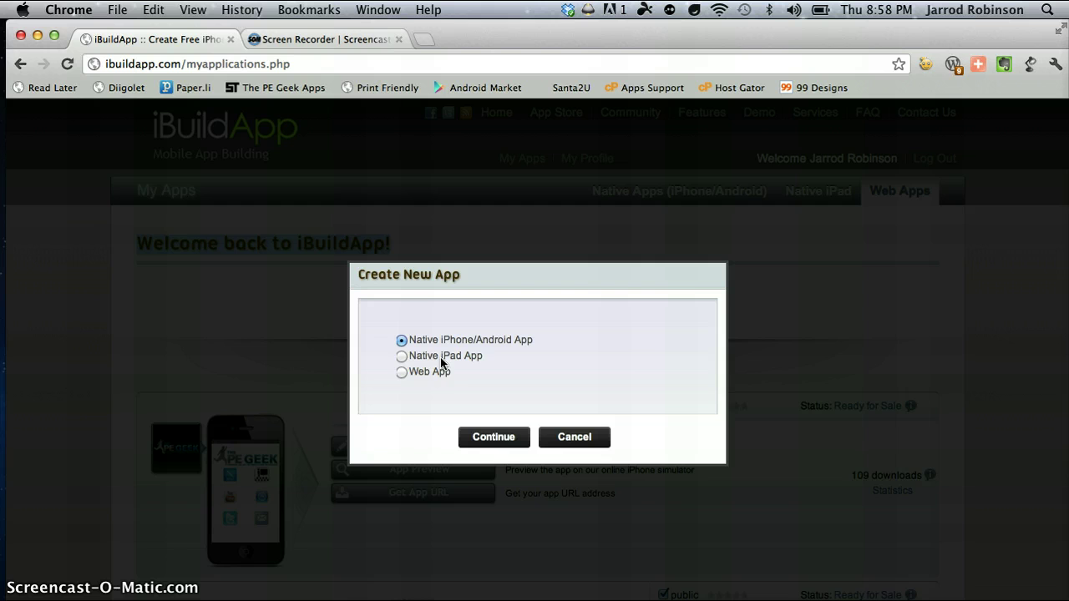
{"action": "left_click", "coordinate": [404, 380]}
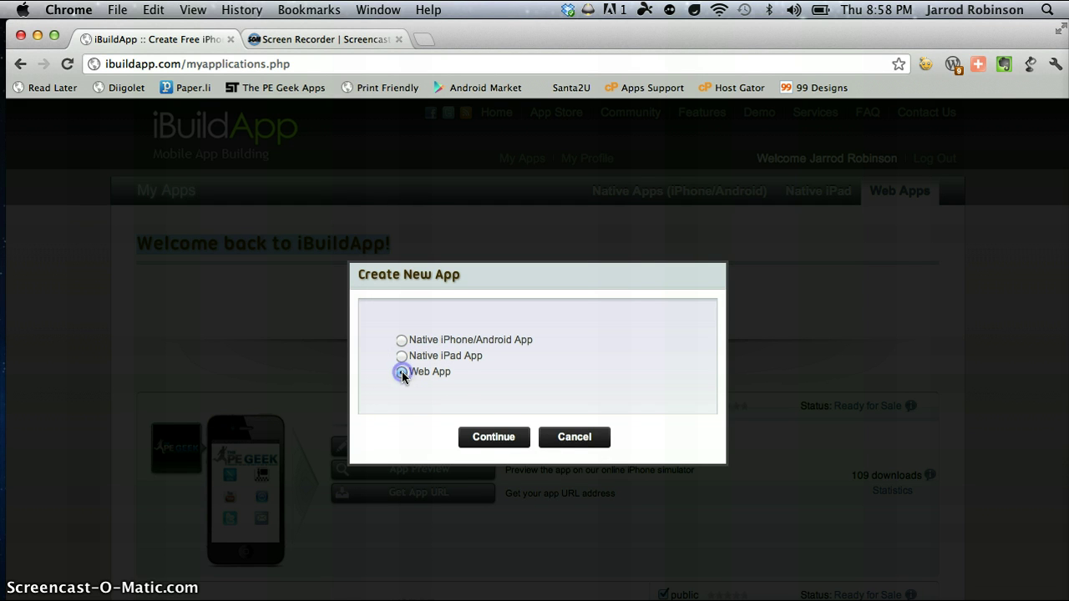
{"action": "left_click", "coordinate": [507, 441]}
{"action": "left_click", "coordinate": [507, 441]}
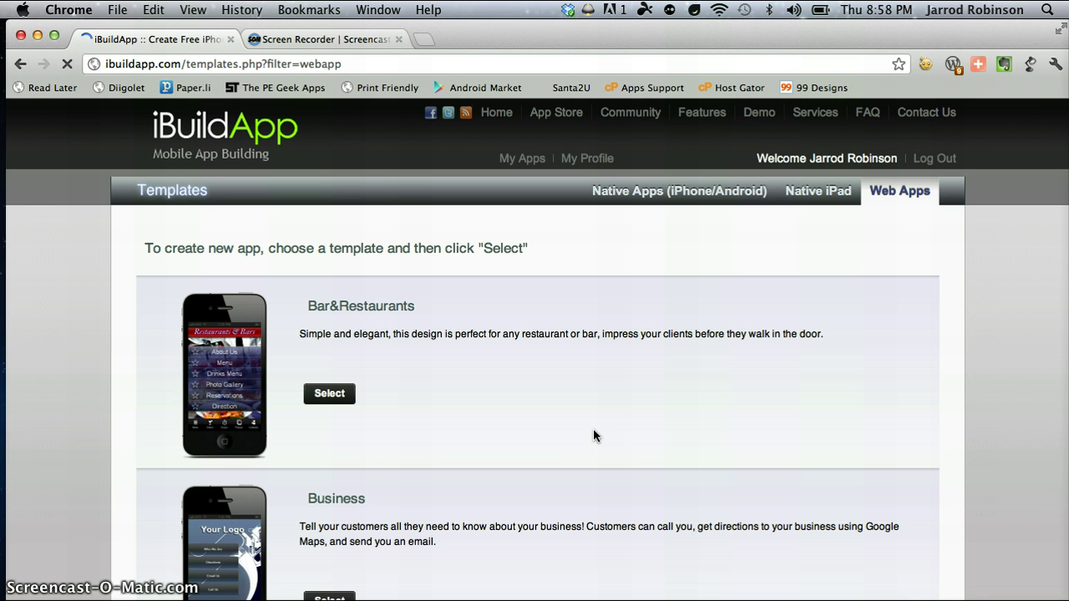
Browse the web app templates and select the E-book template
{"action": "scroll", "coordinate": [594, 434], "scroll_direction": "down", "scroll_amount": 8}
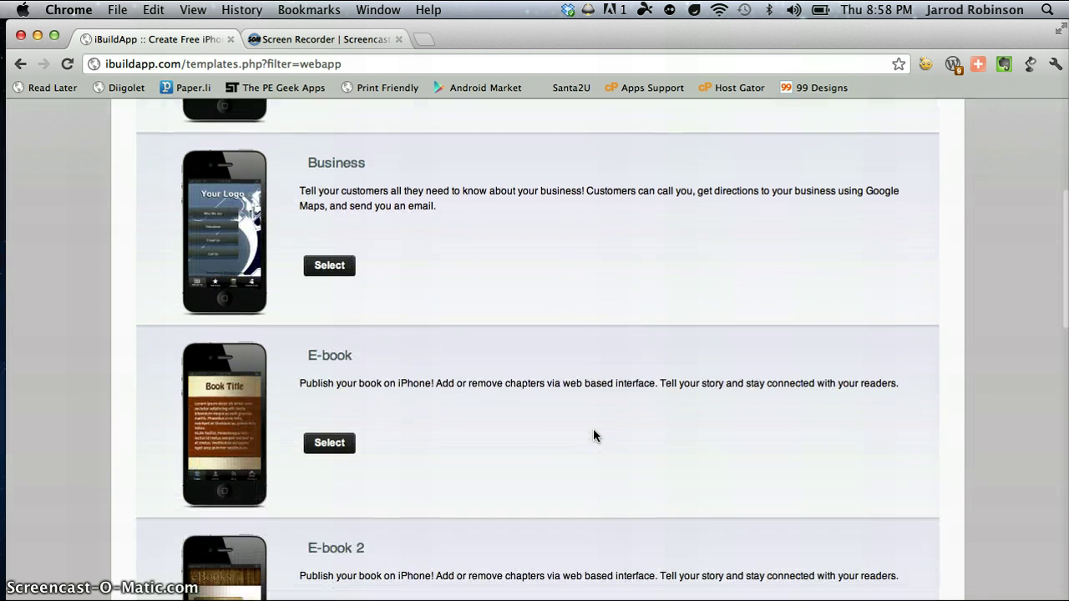
{"action": "scroll", "coordinate": [594, 435], "scroll_direction": "down", "scroll_amount": 3}
{"action": "scroll", "coordinate": [594, 435], "scroll_direction": "up", "scroll_amount": 4}
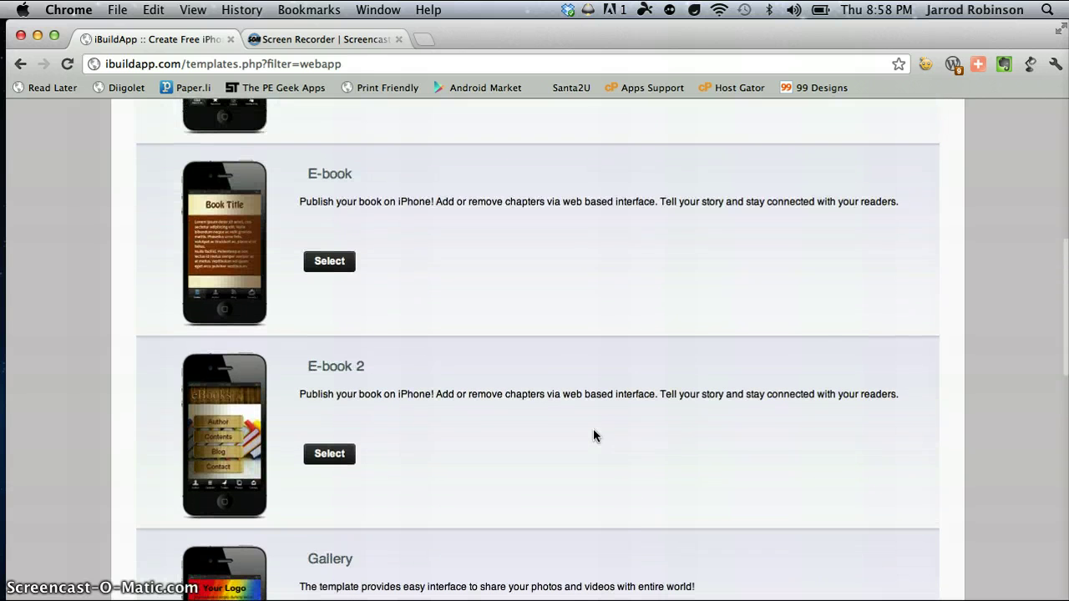
{"action": "left_click", "coordinate": [331, 265]}
{"action": "left_click", "coordinate": [535, 434]}
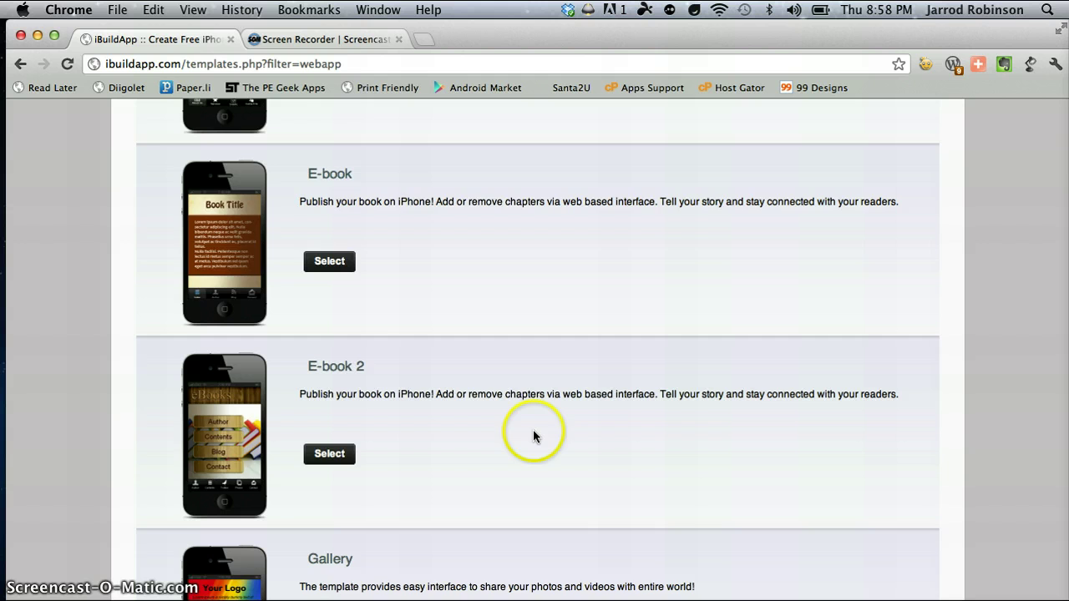
{"action": "scroll", "coordinate": [534, 434], "scroll_direction": "down", "scroll_amount": 10}
{"action": "scroll", "coordinate": [534, 434], "scroll_direction": "down", "scroll_amount": 4}
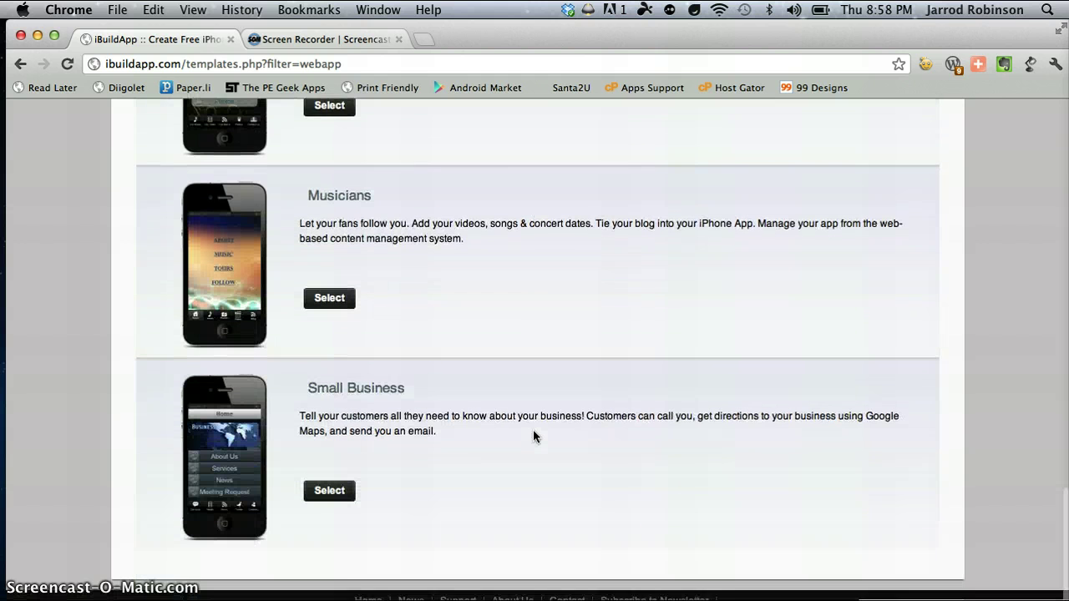
{"action": "scroll", "coordinate": [534, 434], "scroll_direction": "up", "scroll_amount": 15}
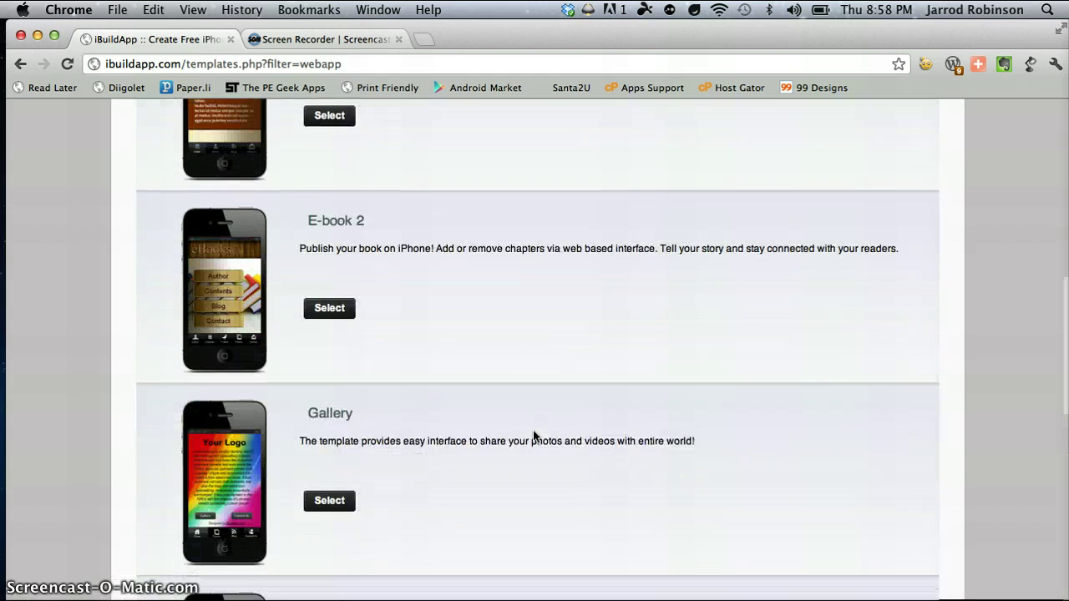
{"action": "scroll", "coordinate": [534, 434], "scroll_direction": "down", "scroll_amount": 1}
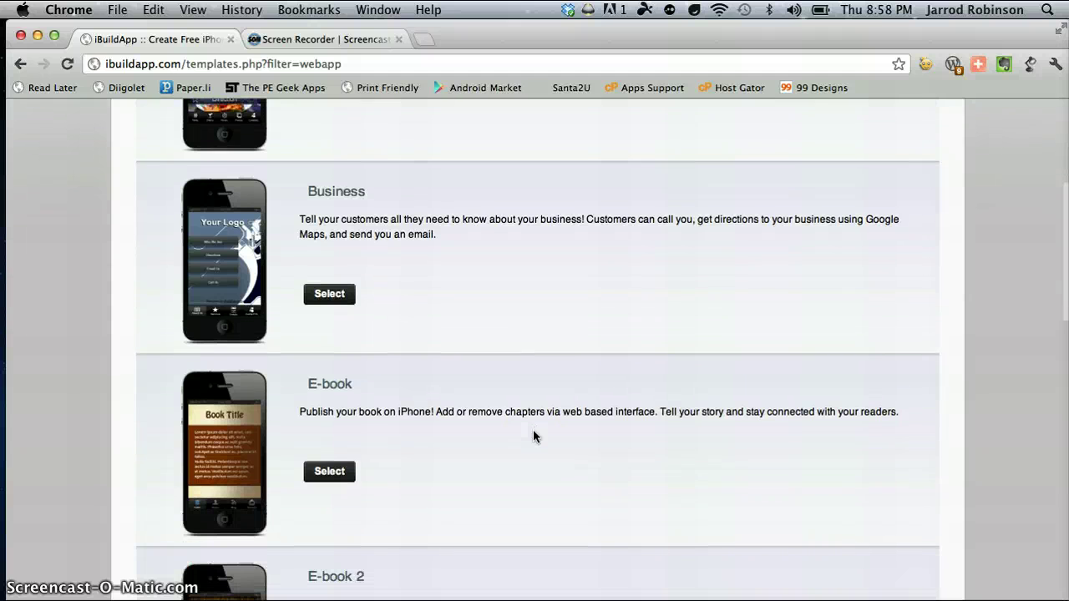
{"action": "left_click", "coordinate": [334, 471]}
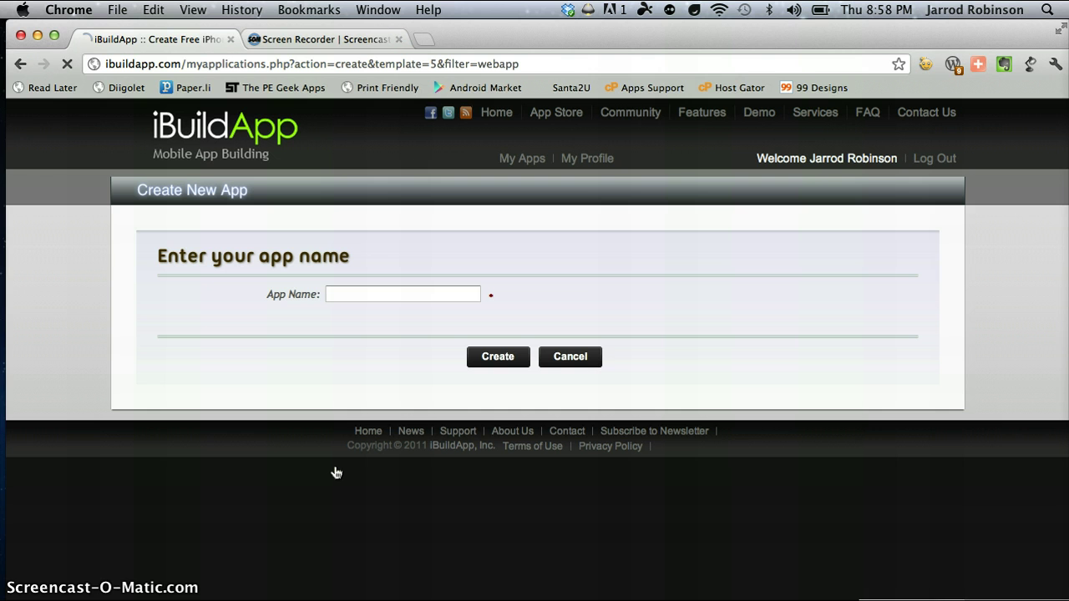
Enter 'Phys Ed' as the app name and create the app
{"action": "left_click", "coordinate": [347, 315]}
{"action": "left_click", "coordinate": [362, 299]}
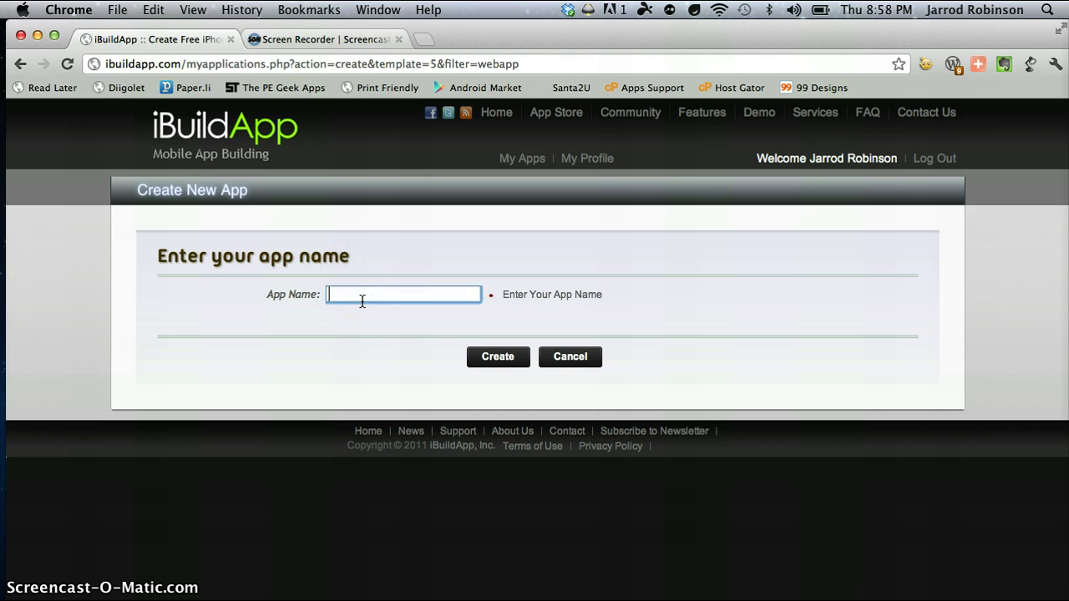
{"action": "type", "text": "Phys Ed"}
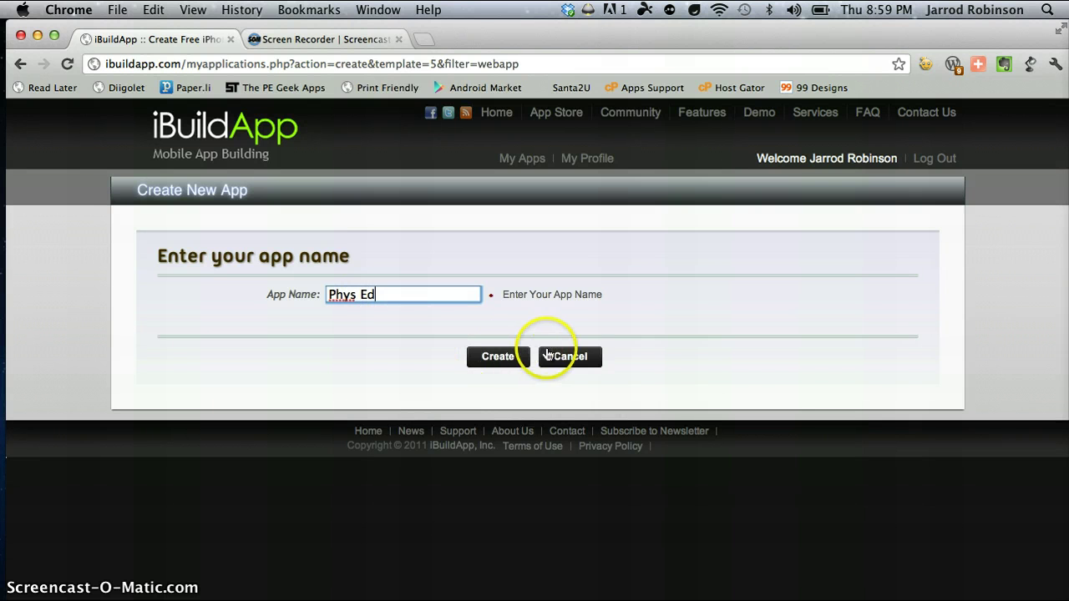
{"action": "left_click", "coordinate": [499, 364]}
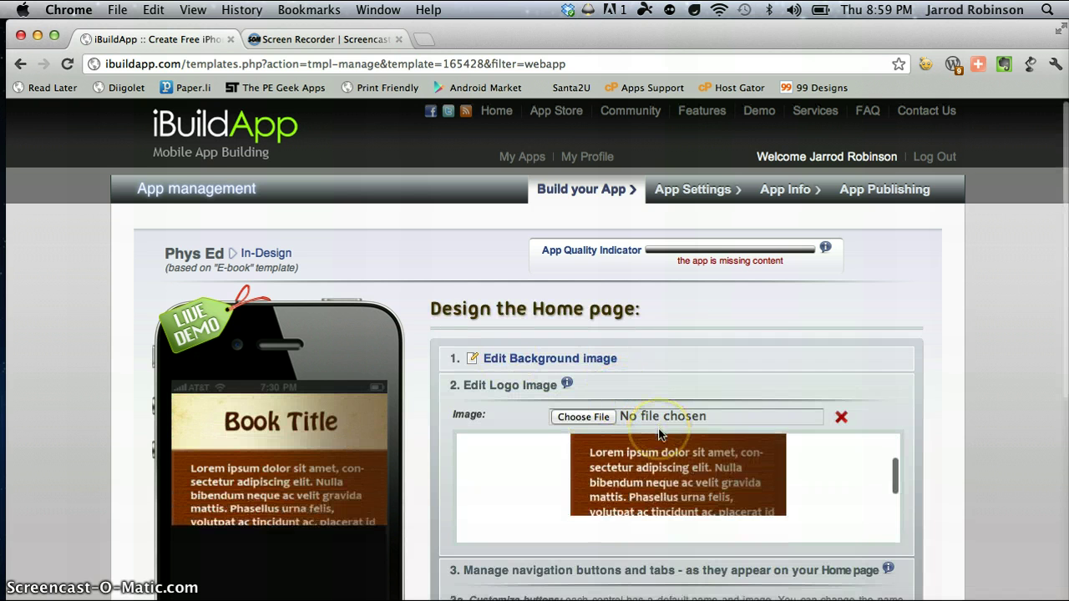
{"action": "scroll", "coordinate": [860, 352], "scroll_direction": "down", "scroll_amount": 4}
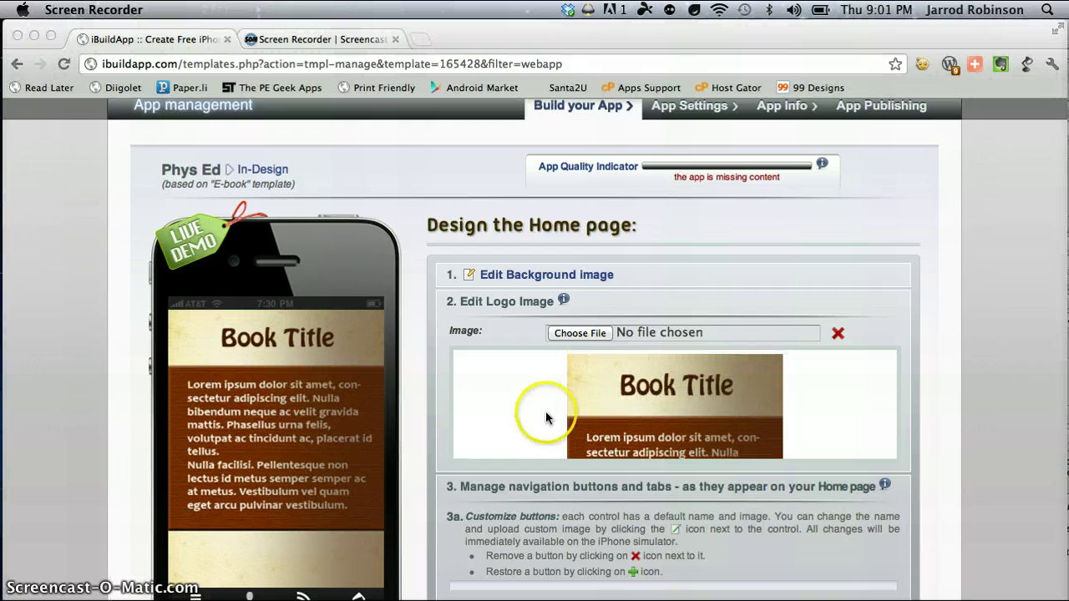
{"action": "left_click", "coordinate": [587, 336]}
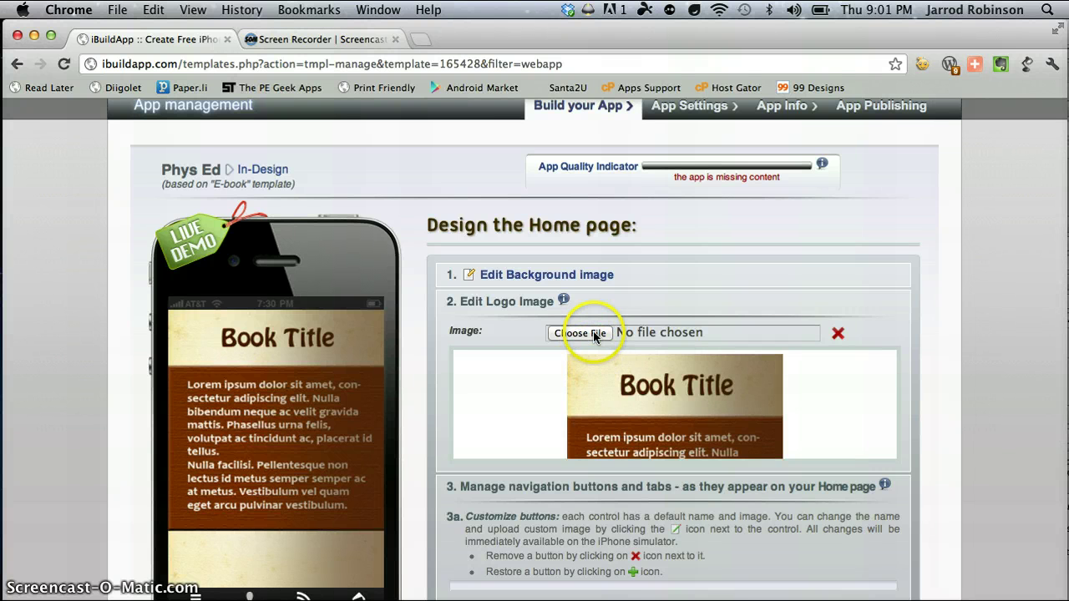
Upload image3_1_512x512.jpg from the Dropbox vce folder as the app logo
{"action": "left_click", "coordinate": [594, 335]}
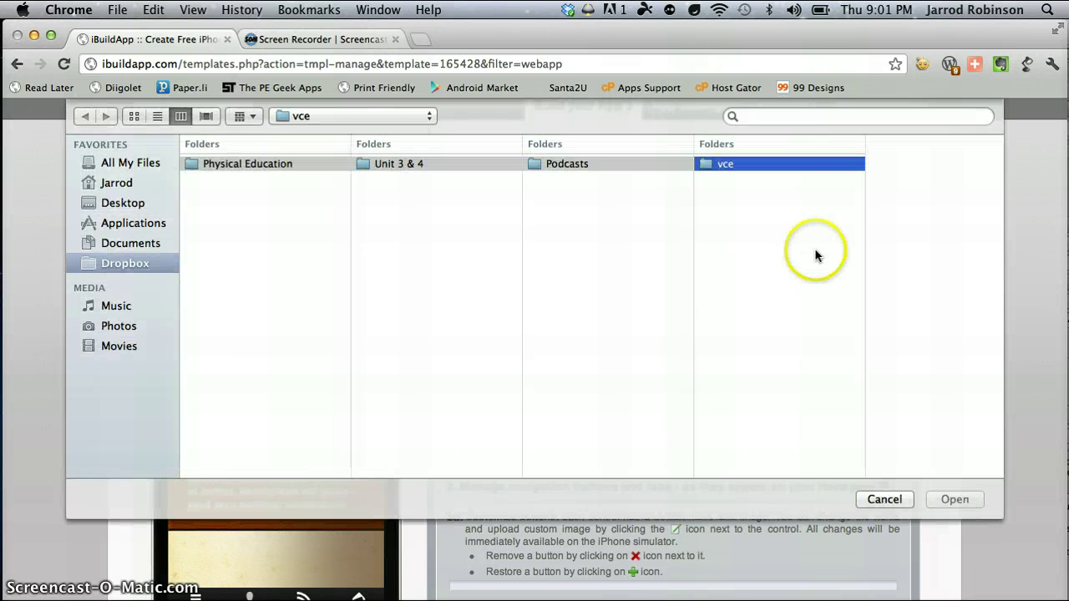
{"action": "left_click", "coordinate": [886, 223]}
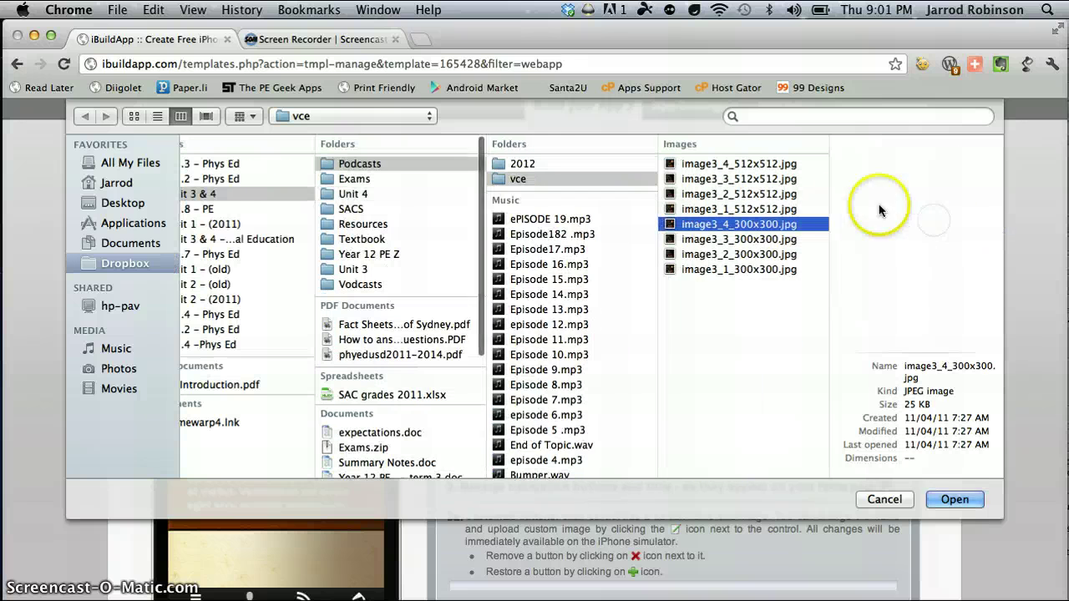
{"action": "left_click", "coordinate": [730, 209]}
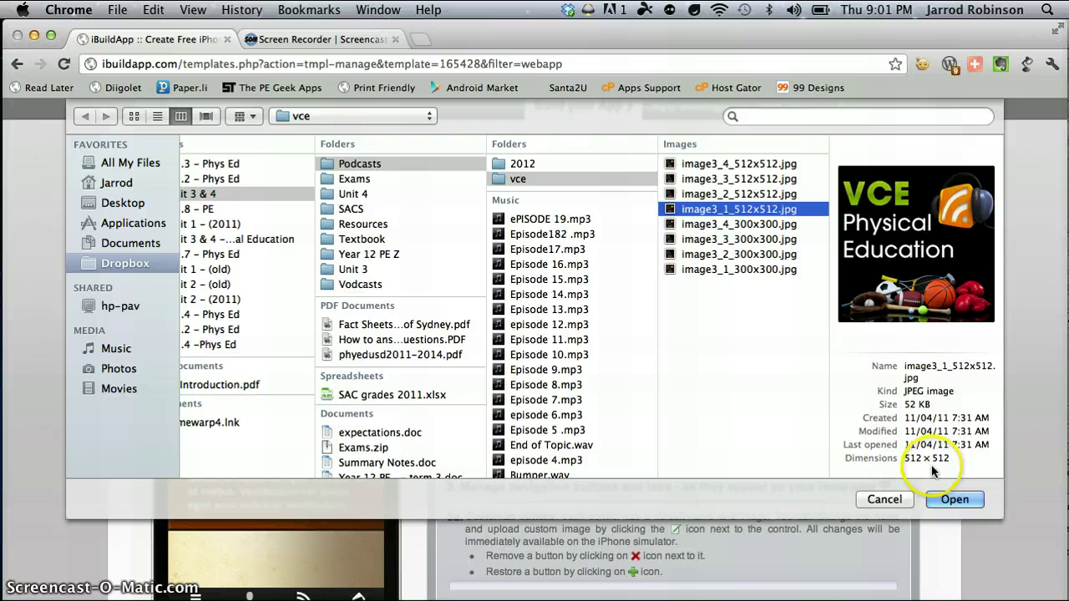
{"action": "left_click", "coordinate": [953, 499]}
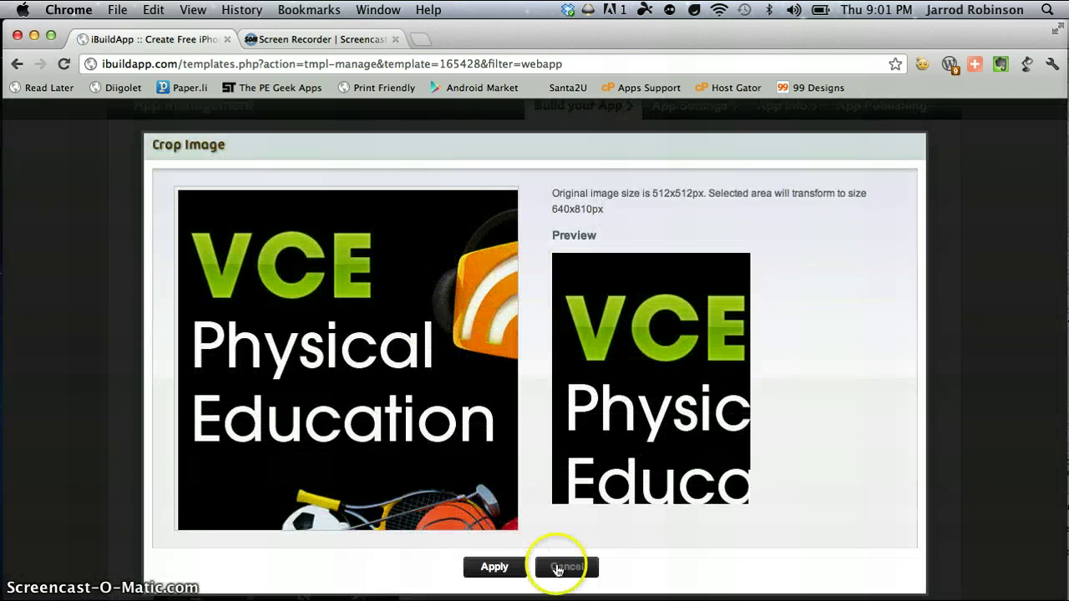
Move the logo crop box to the image's left edge and apply the crop
{"action": "left_click_drag", "start_coordinate": [425, 364], "coordinate": [370, 365]}
{"action": "left_click", "coordinate": [502, 567]}
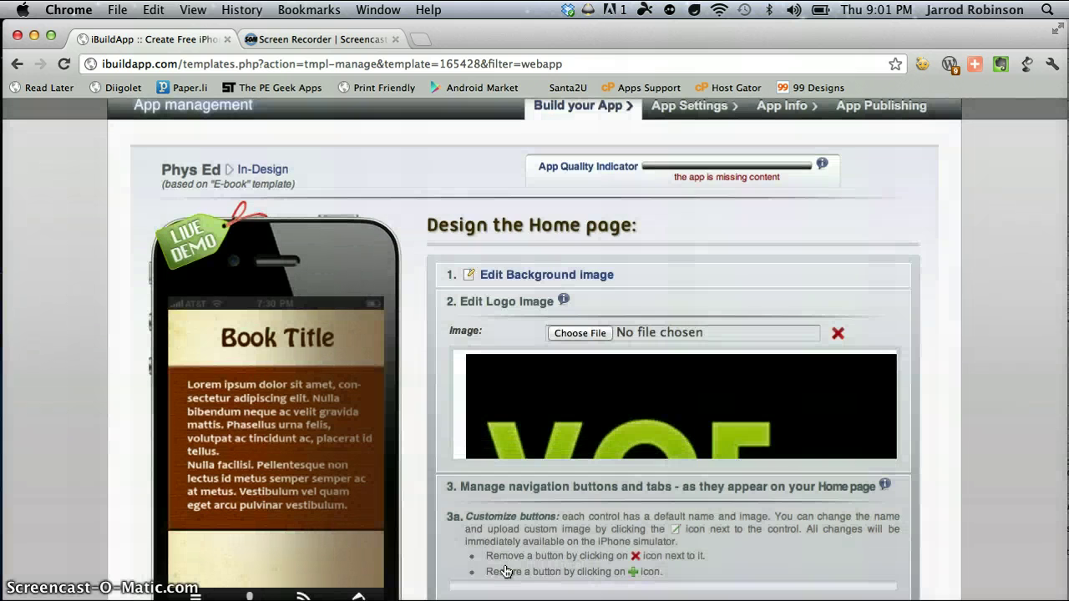
Scroll down the Home page to the bottom tabs: Index, Author, Blog and Contact
{"action": "scroll", "coordinate": [975, 337], "scroll_direction": "down", "scroll_amount": 5}
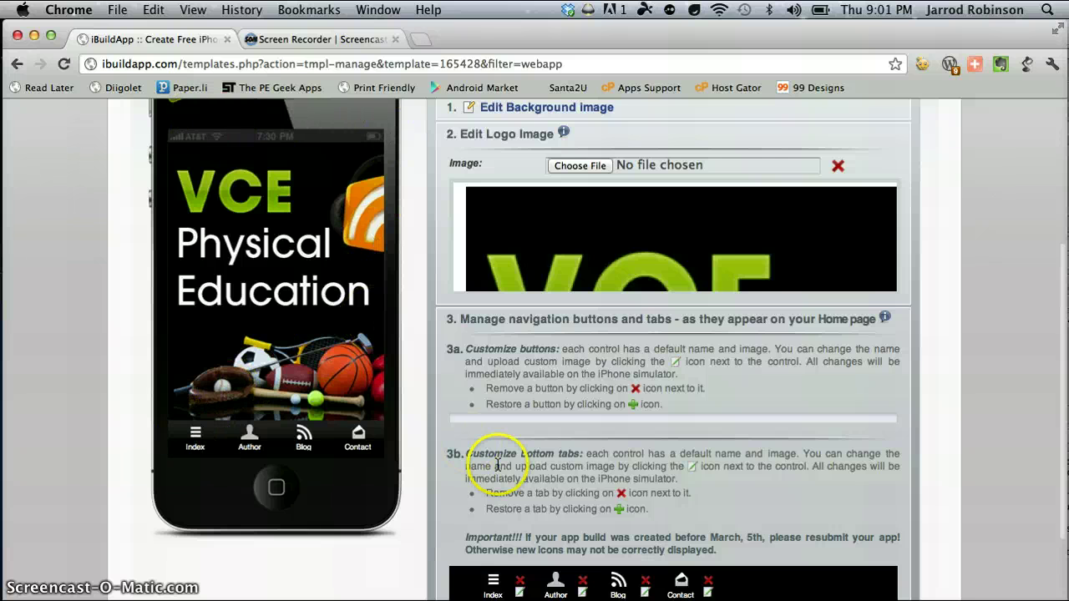
{"action": "scroll", "coordinate": [492, 457], "scroll_direction": "down", "scroll_amount": 4}
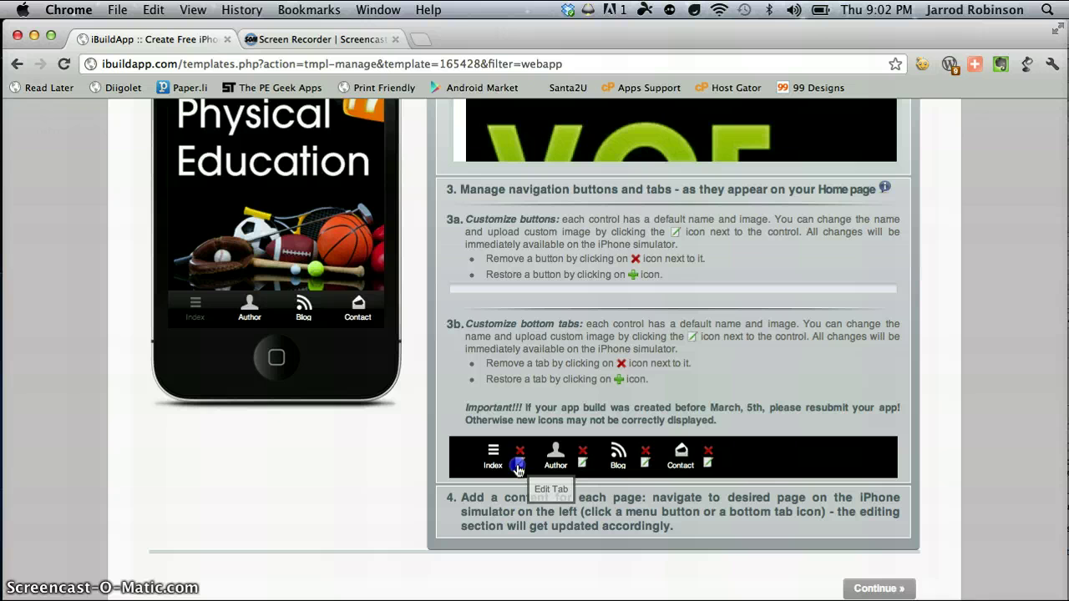
Rename the Index bottom tab to PODCAST
{"action": "left_click", "coordinate": [573, 448]}
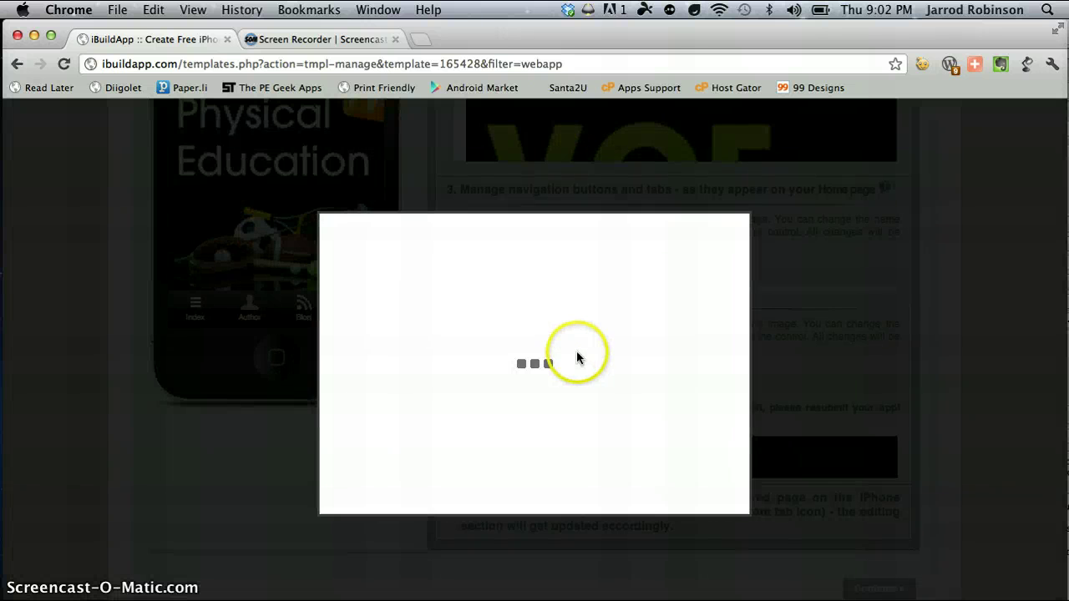
{"action": "left_click_drag", "start_coordinate": [477, 267], "coordinate": [410, 267]}
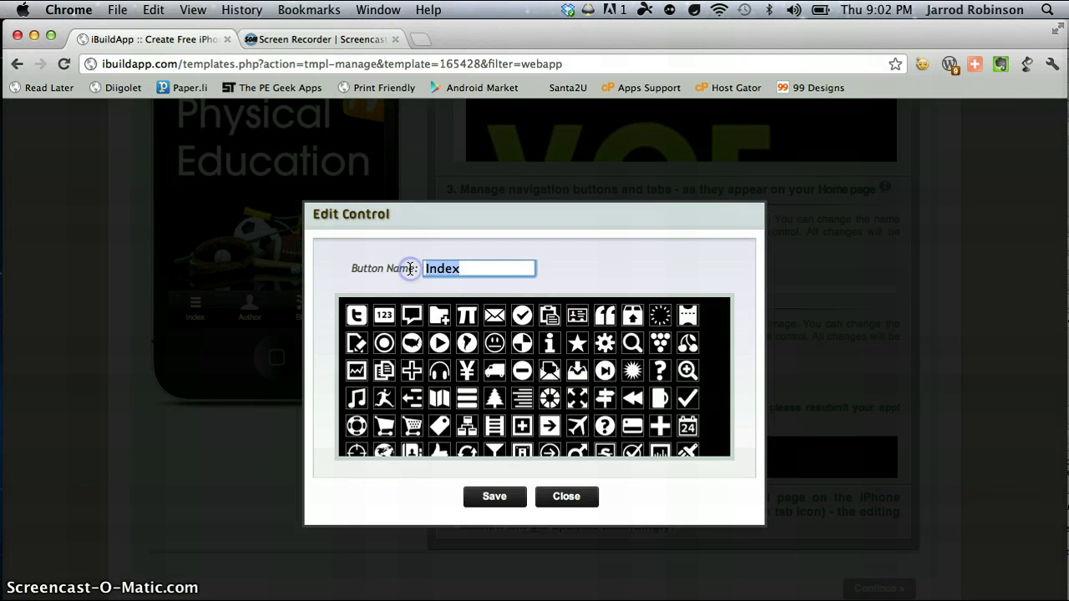
{"action": "type", "text": "Podcast"}
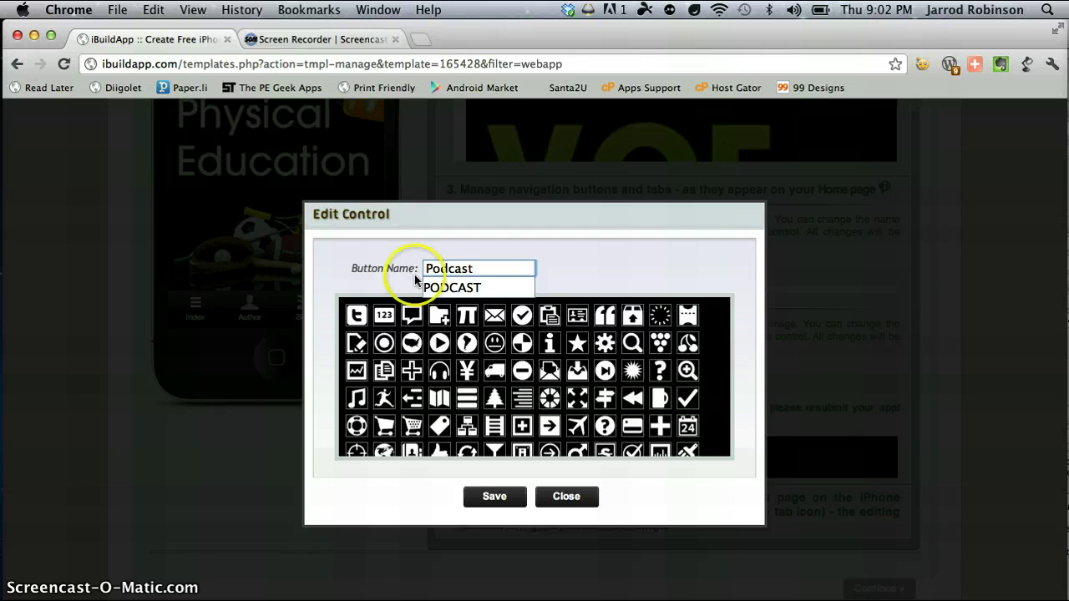
{"action": "left_click", "coordinate": [451, 287]}
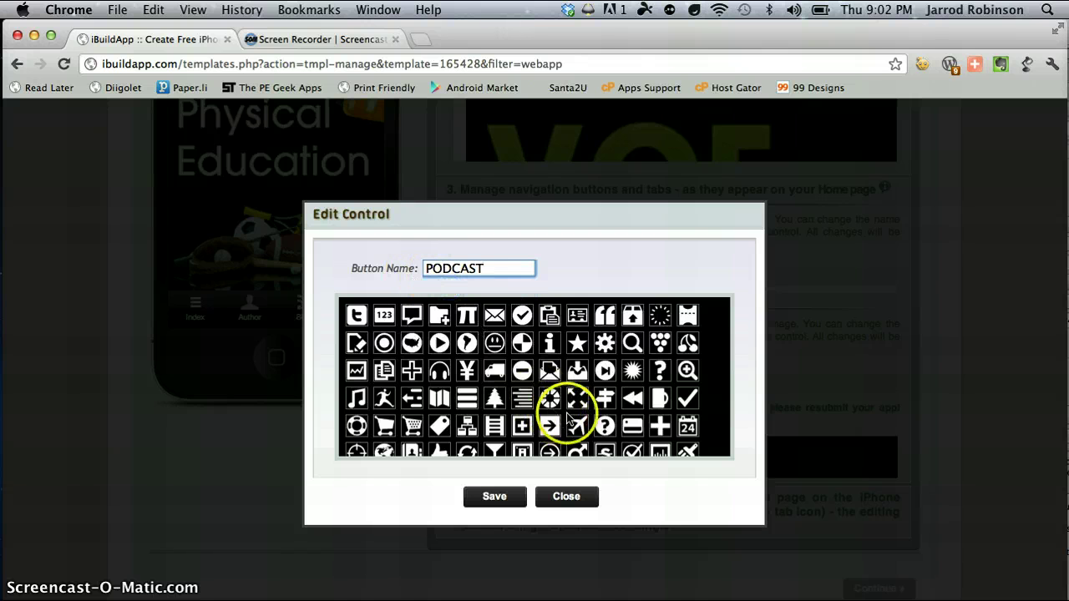
Give the PODCAST tab the play icon and save it
{"action": "scroll", "coordinate": [634, 415], "scroll_direction": "down", "scroll_amount": 2}
{"action": "scroll", "coordinate": [635, 416], "scroll_direction": "down", "scroll_amount": 5}
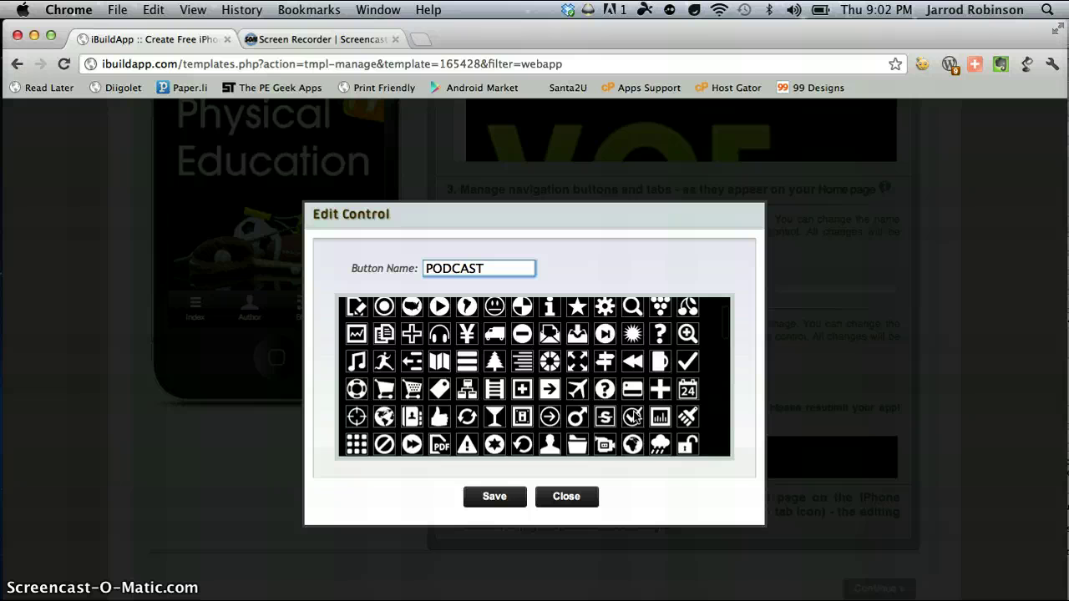
{"action": "scroll", "coordinate": [635, 416], "scroll_direction": "down", "scroll_amount": 4}
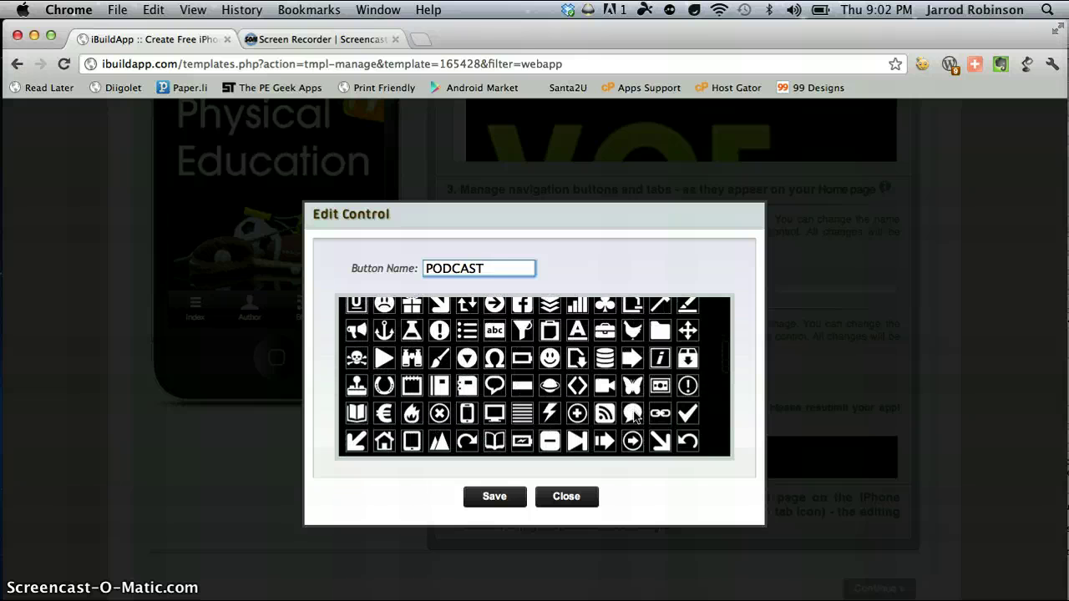
{"action": "scroll", "coordinate": [635, 416], "scroll_direction": "down", "scroll_amount": 1}
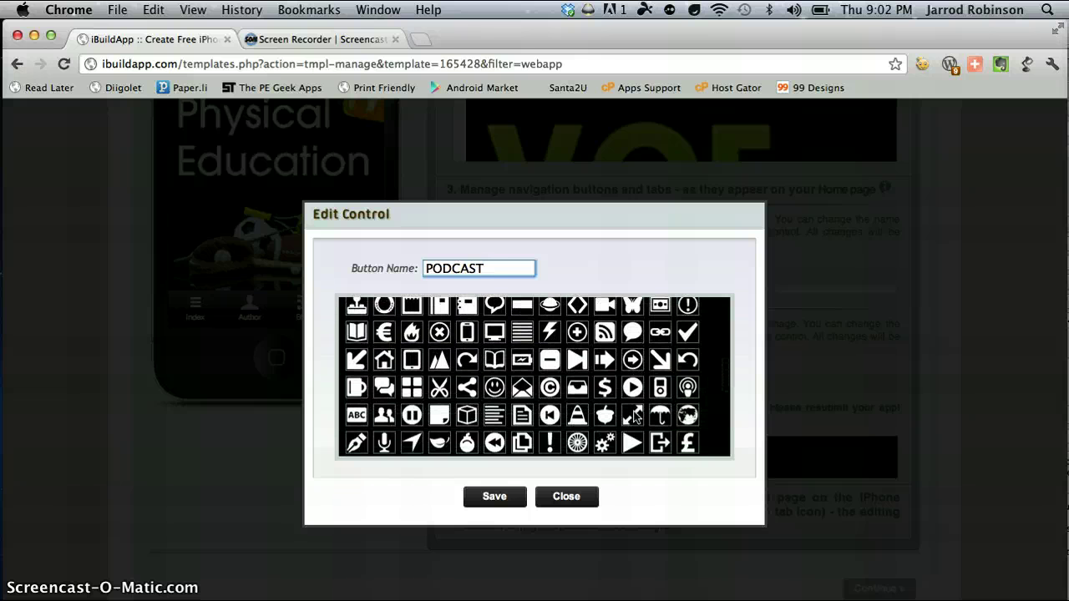
{"action": "scroll", "coordinate": [635, 416], "scroll_direction": "down", "scroll_amount": 1}
{"action": "left_click", "coordinate": [632, 432]}
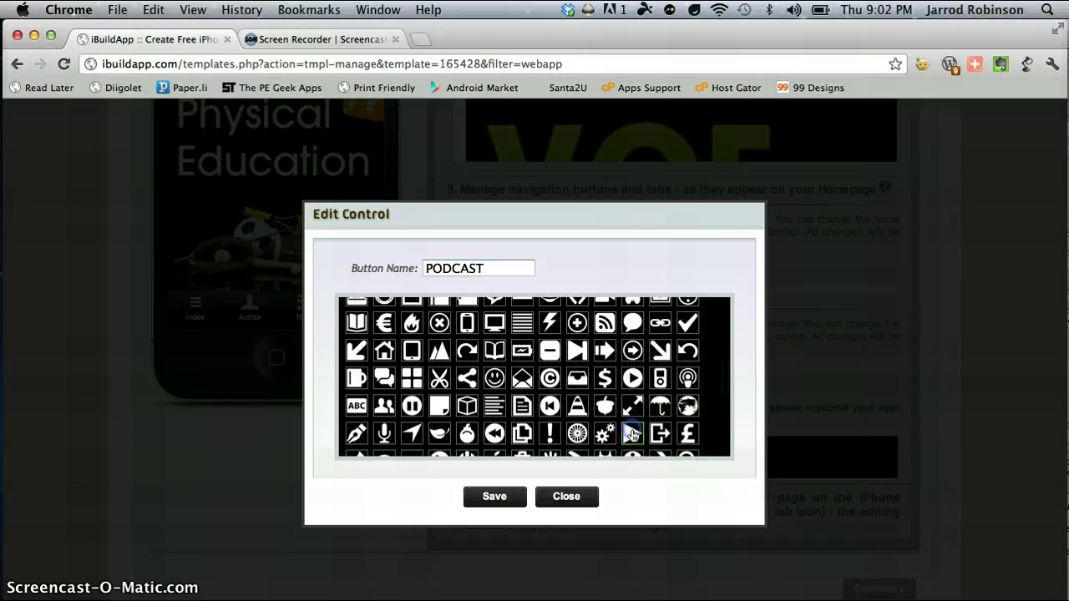
{"action": "left_click", "coordinate": [500, 494]}
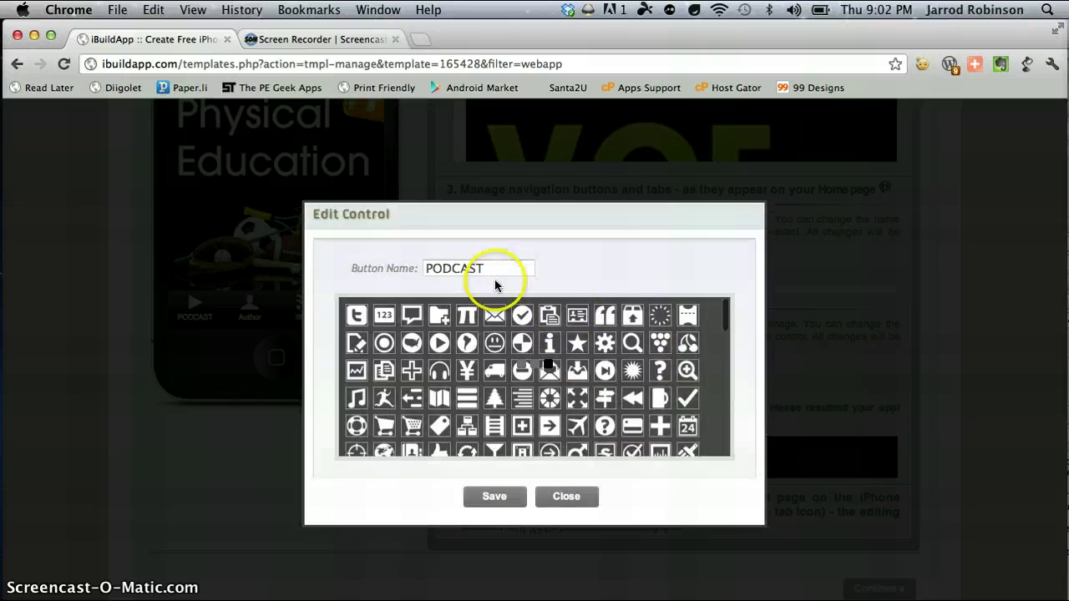
Change the PODCAST tab name to mixed-case 'Podcast' and save
{"action": "left_click", "coordinate": [488, 268]}
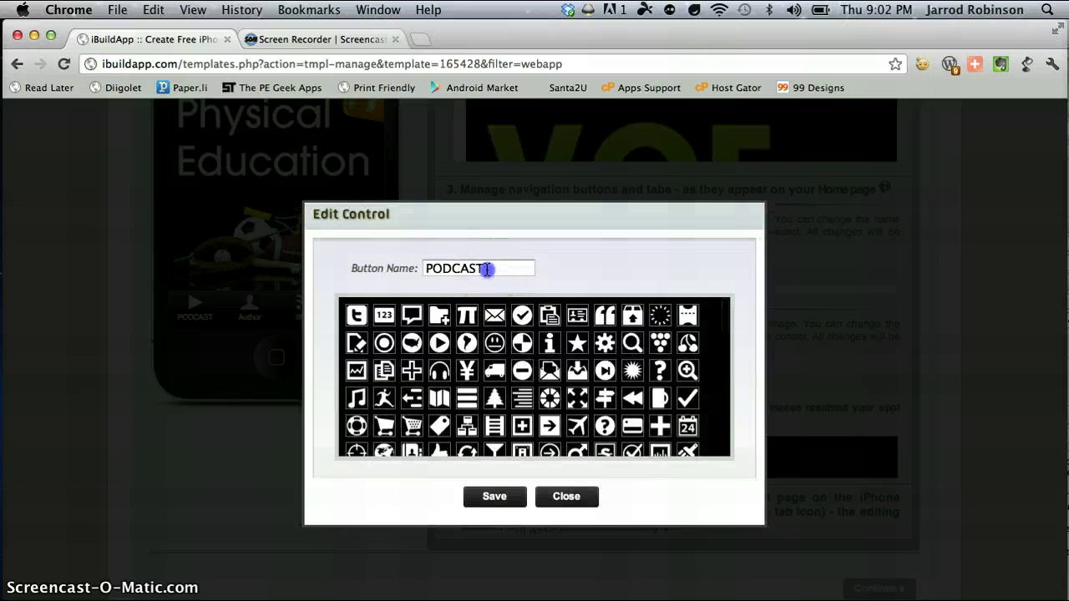
{"action": "key", "text": "BackSpace"}
{"action": "key", "text": "BackSpace"}
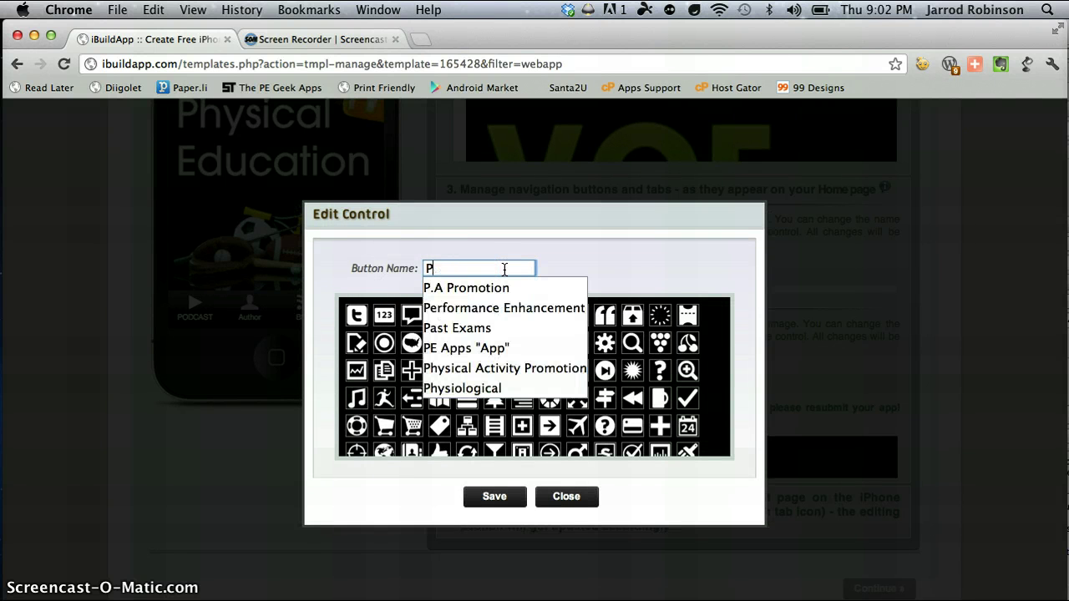
{"action": "type", "text": "OD"}
{"action": "key", "text": "BackSpace"}
{"action": "key", "text": "BackSpace"}
{"action": "type", "text": "od"}
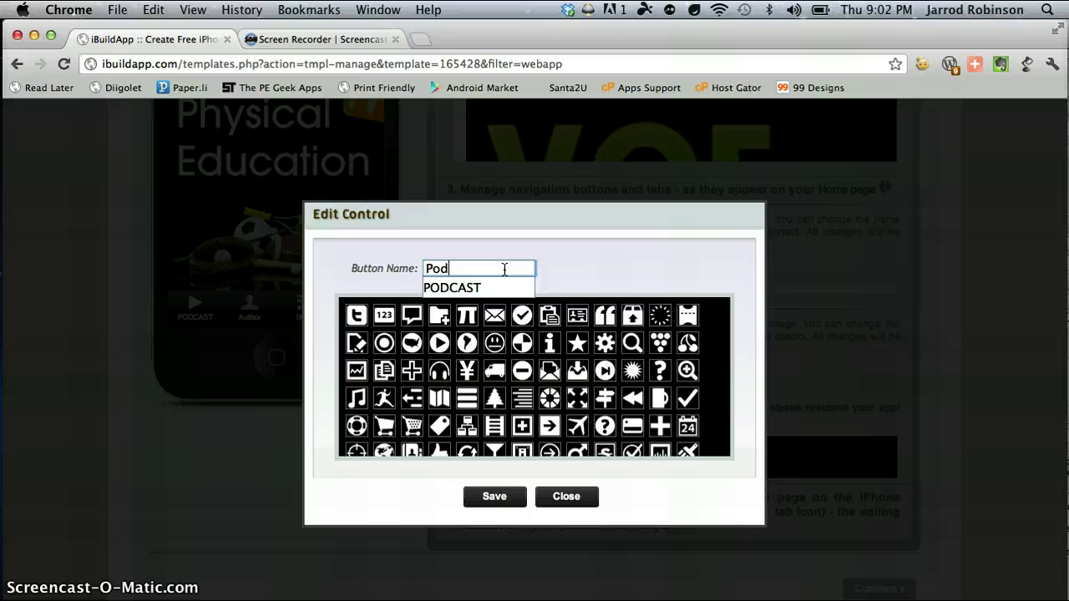
{"action": "type", "text": "cast"}
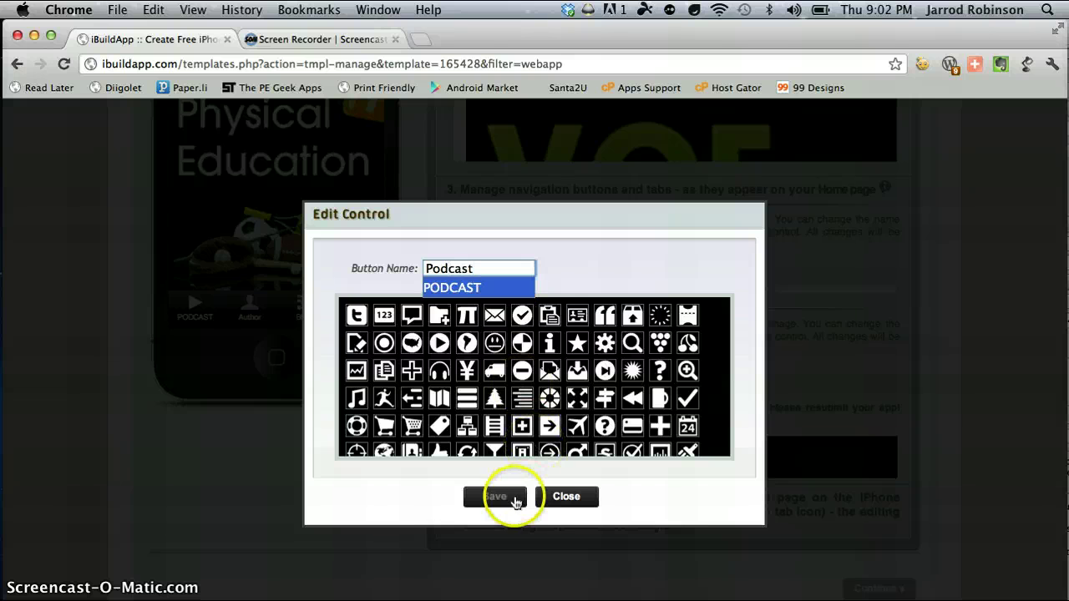
{"action": "left_click", "coordinate": [505, 497]}
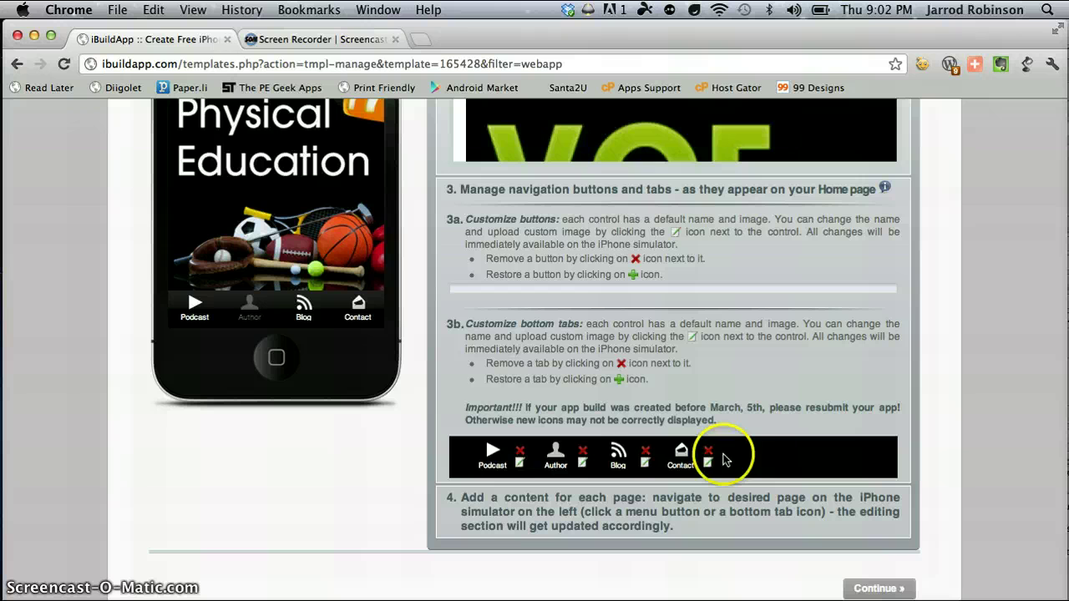
{"action": "left_click", "coordinate": [582, 450]}
{"action": "left_click", "coordinate": [644, 450]}
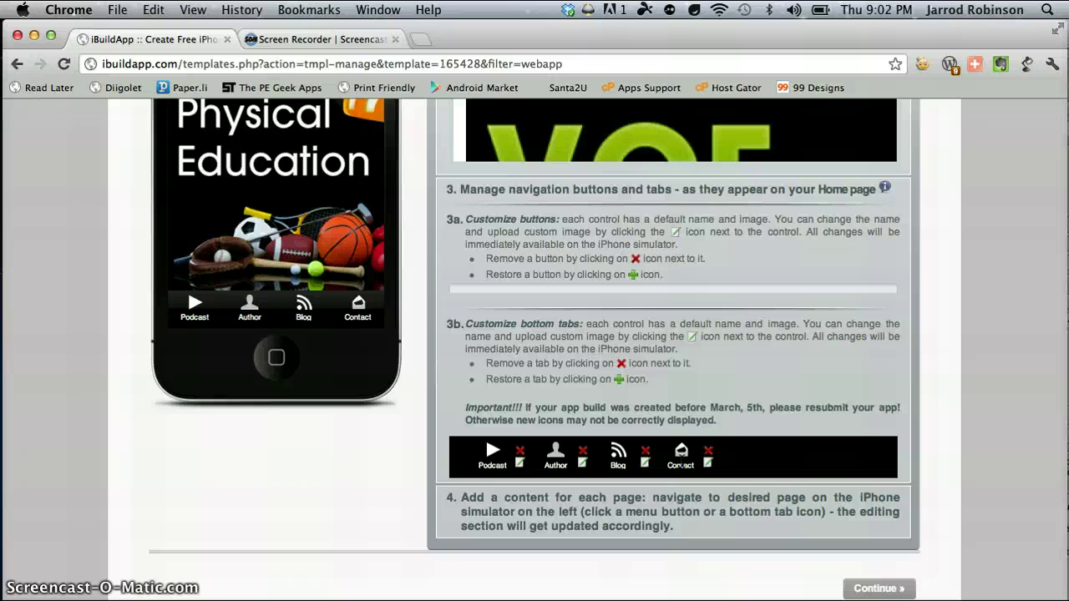
{"action": "left_click", "coordinate": [582, 466]}
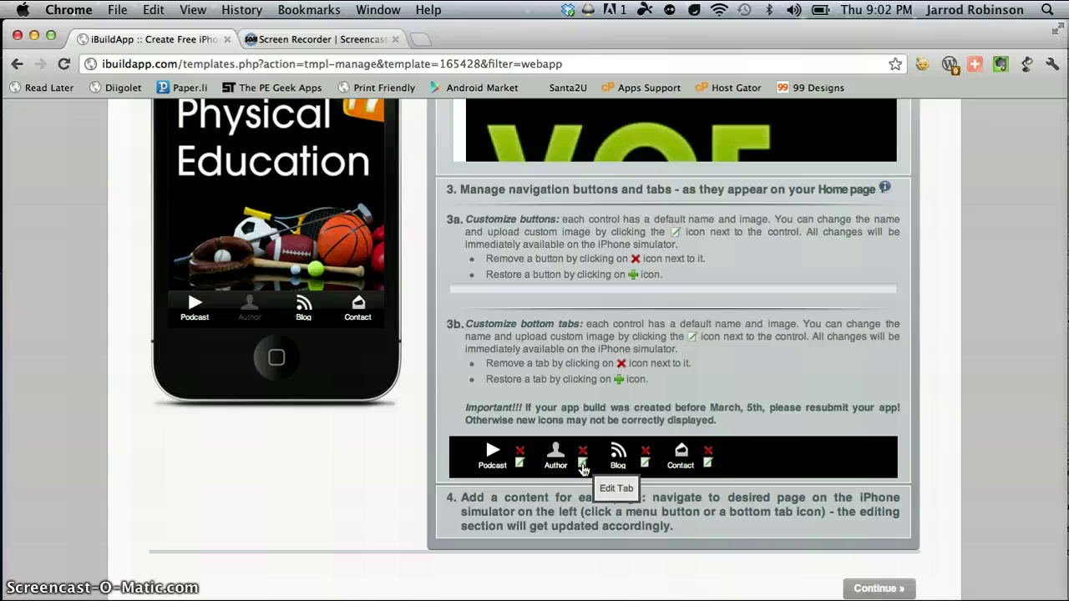
Rename the Author bottom tab to Videos
{"action": "left_click", "coordinate": [583, 462]}
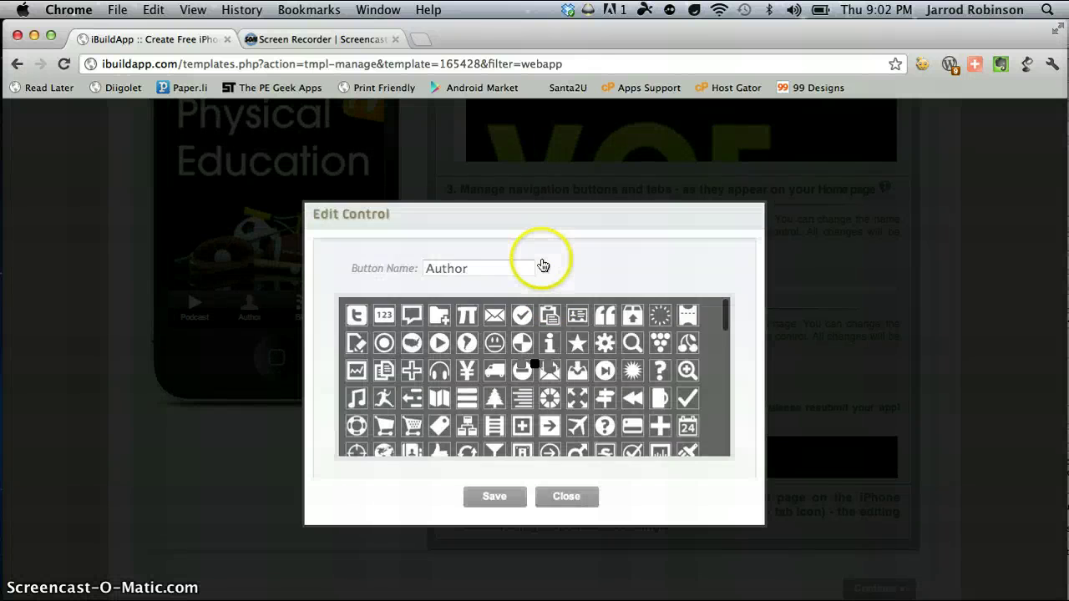
{"action": "left_click", "coordinate": [415, 274]}
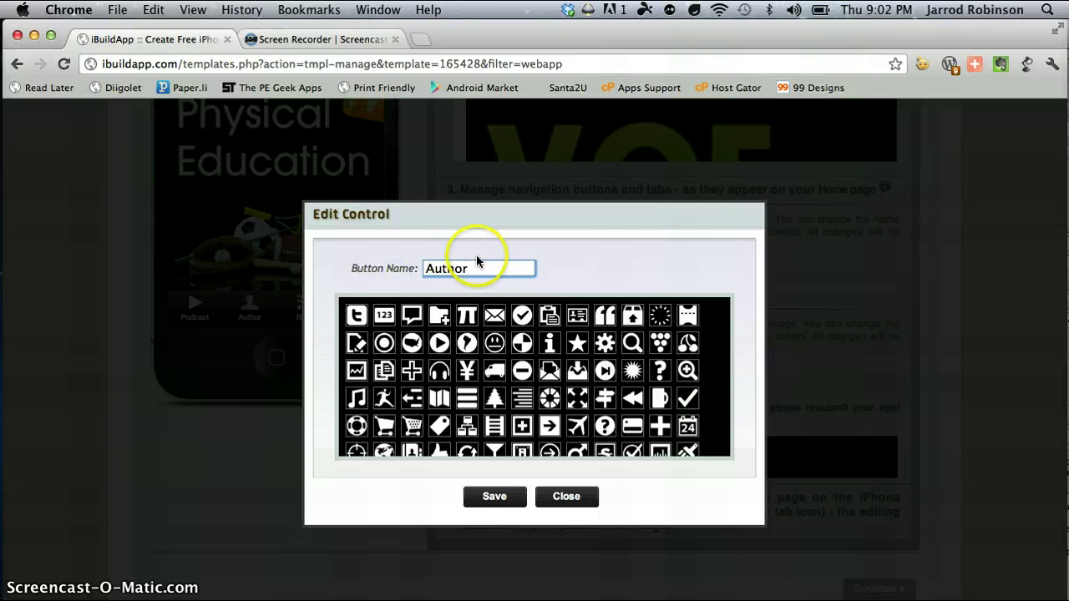
{"action": "left_click", "coordinate": [449, 268]}
{"action": "type", "text": "Videos"}
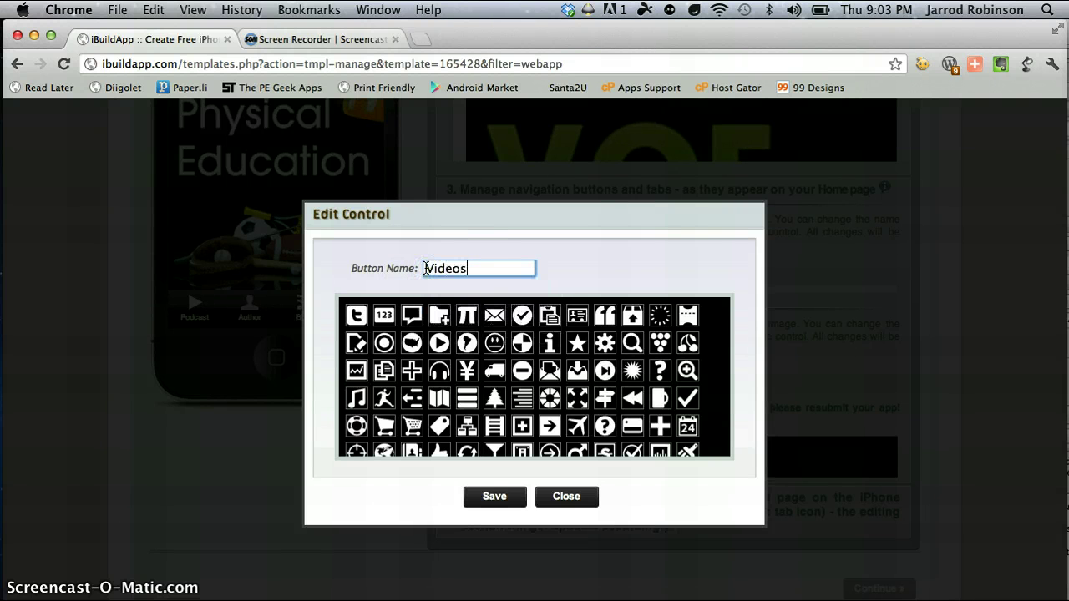
Give the Videos tab the video-camera icon, save, and close the editor
{"action": "left_click", "coordinate": [605, 347]}
{"action": "scroll", "coordinate": [605, 349], "scroll_direction": "down", "scroll_amount": 3}
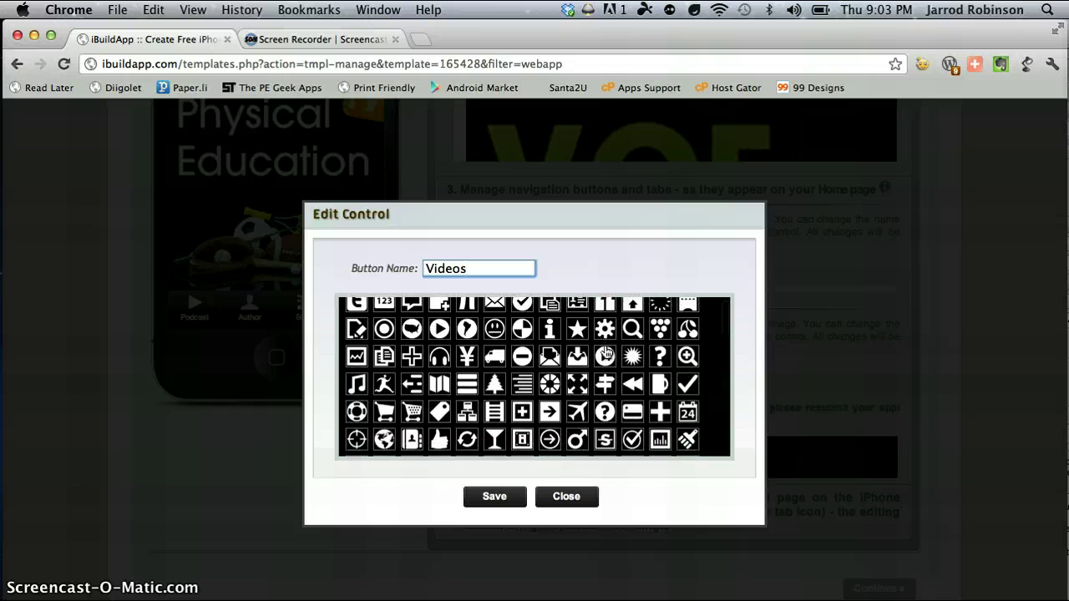
{"action": "scroll", "coordinate": [606, 349], "scroll_direction": "down", "scroll_amount": 5}
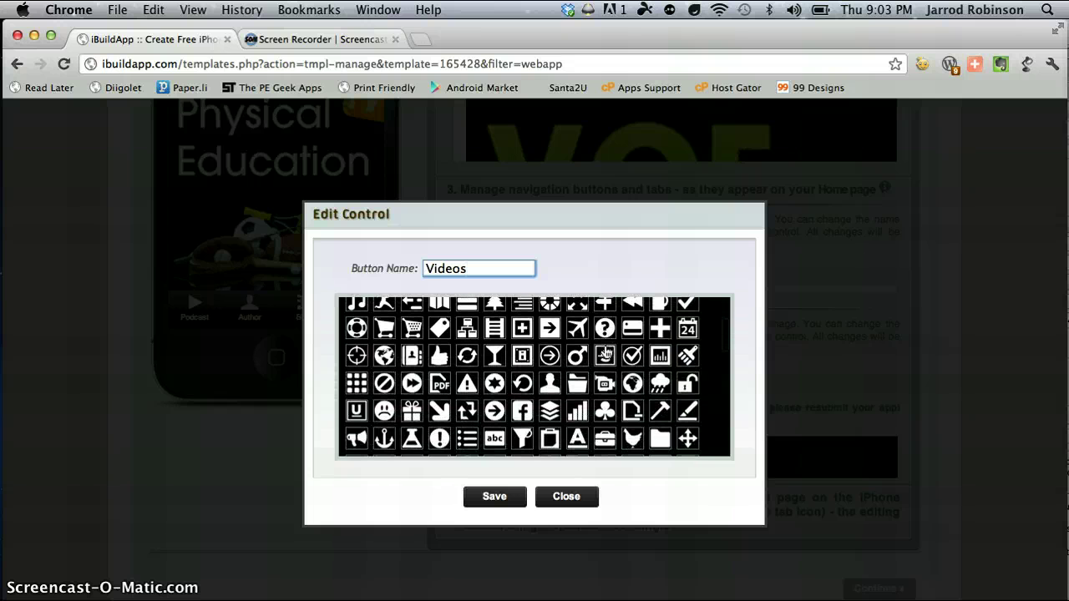
{"action": "scroll", "coordinate": [605, 354], "scroll_direction": "down", "scroll_amount": 2}
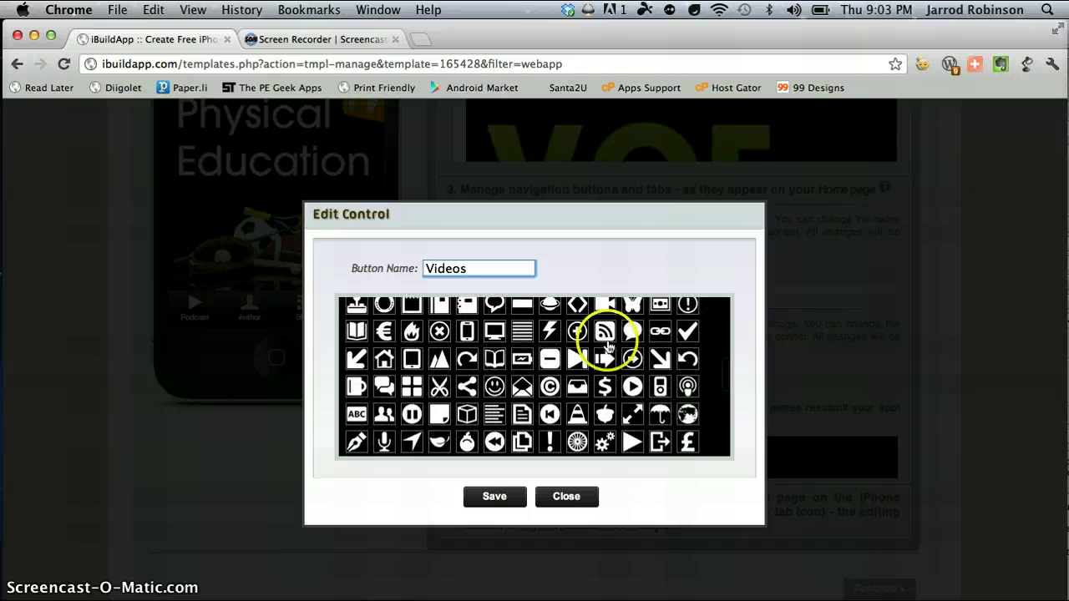
{"action": "left_click", "coordinate": [605, 313]}
{"action": "left_click", "coordinate": [495, 498]}
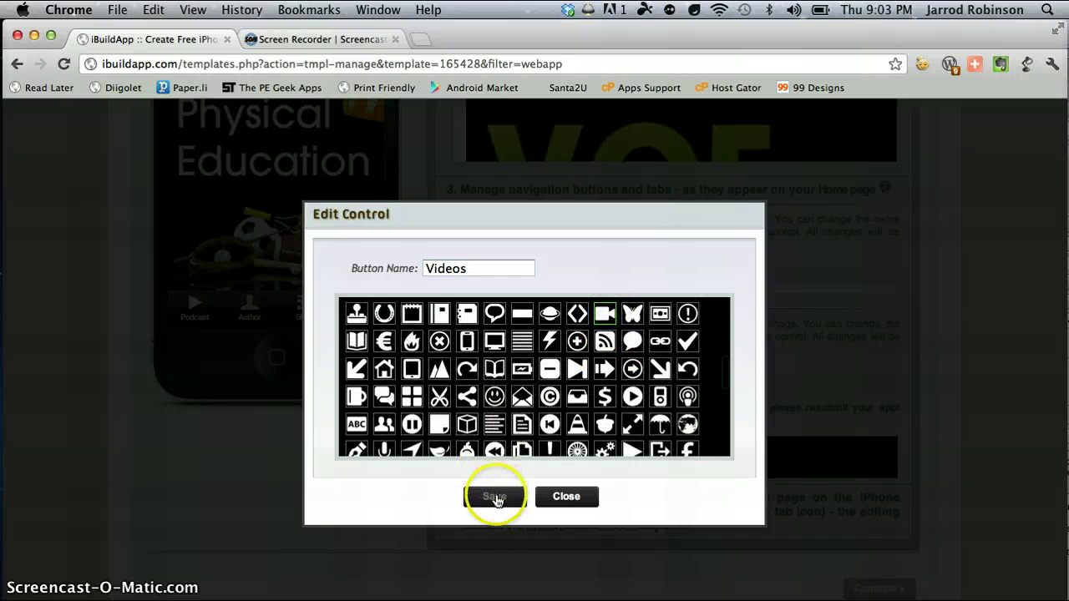
{"action": "left_click", "coordinate": [589, 502]}
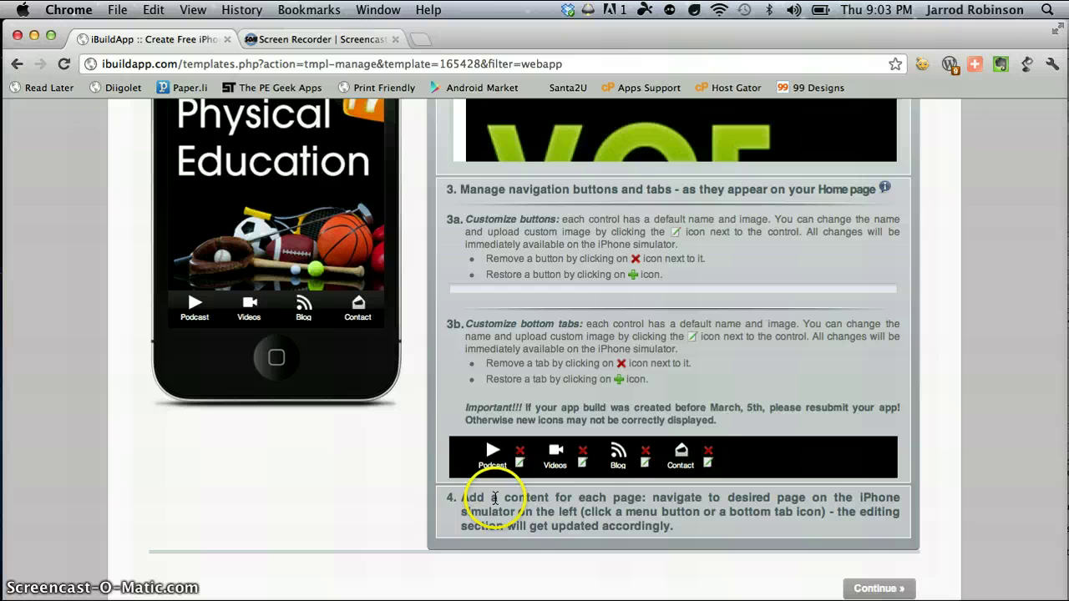
Rename the Blog bottom tab to Facebook and save
{"action": "left_click", "coordinate": [708, 452]}
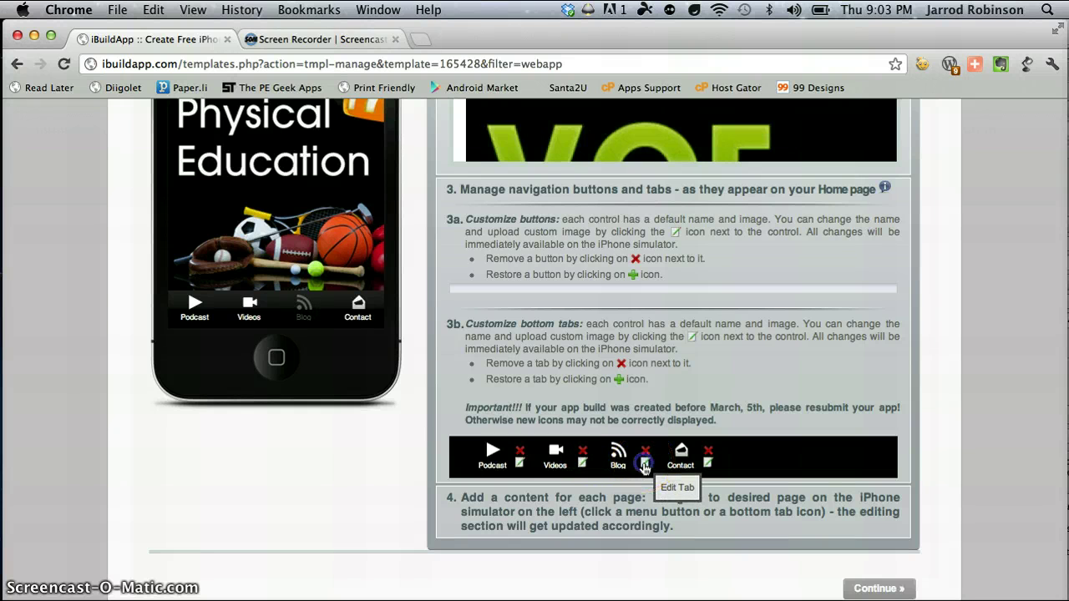
{"action": "left_click", "coordinate": [645, 464]}
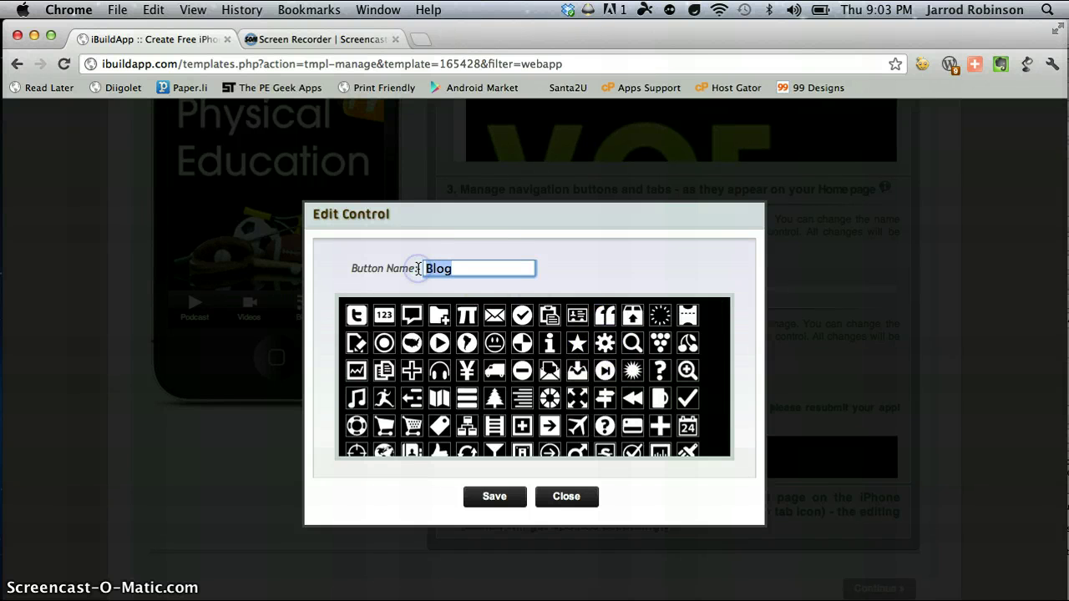
{"action": "type", "text": "Fac"}
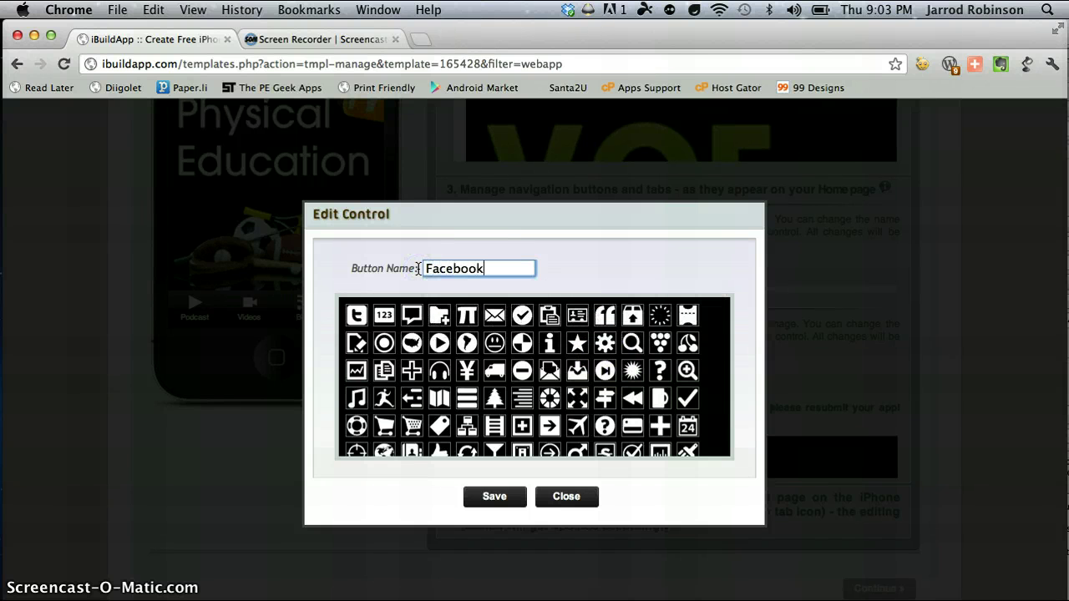
{"action": "type", "text": "ebook"}
{"action": "left_click", "coordinate": [511, 496]}
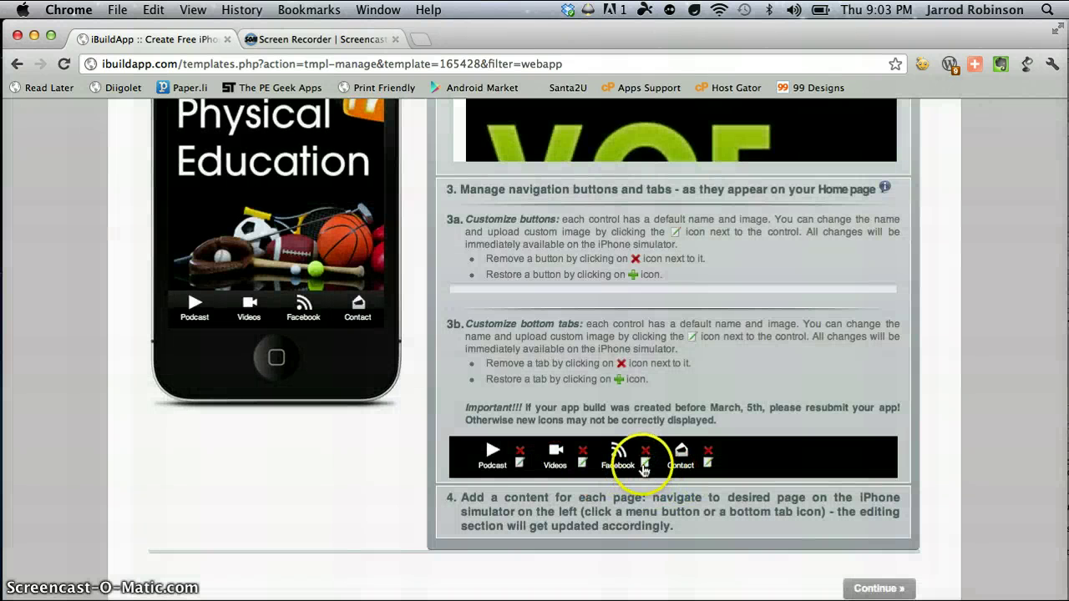
Give the Facebook tab the people icon and save it
{"action": "left_click", "coordinate": [646, 465]}
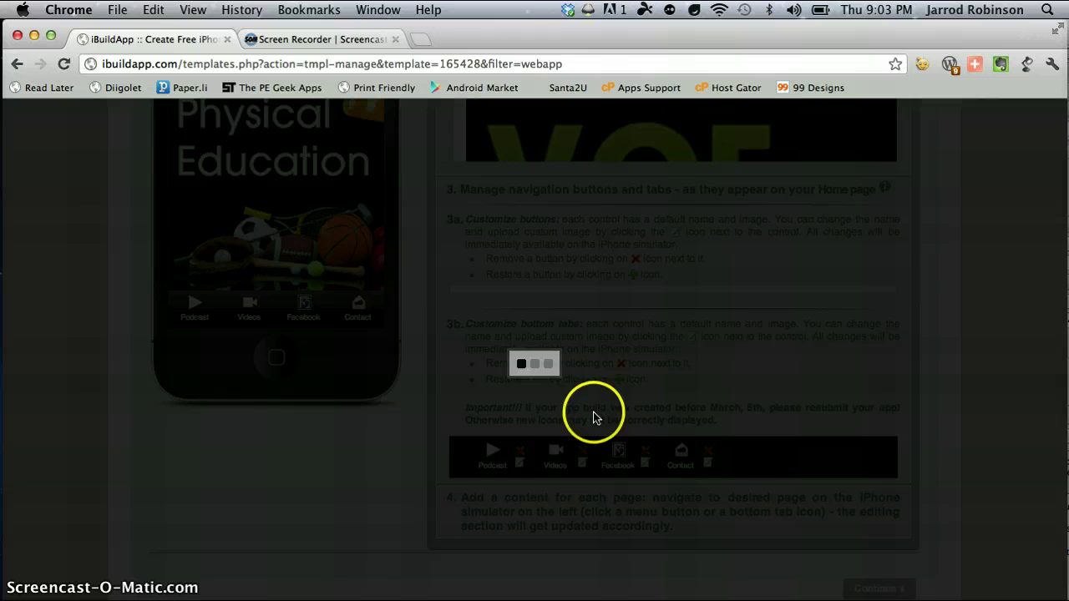
{"action": "scroll", "coordinate": [573, 417], "scroll_direction": "down", "scroll_amount": 3}
{"action": "scroll", "coordinate": [572, 417], "scroll_direction": "up", "scroll_amount": 3}
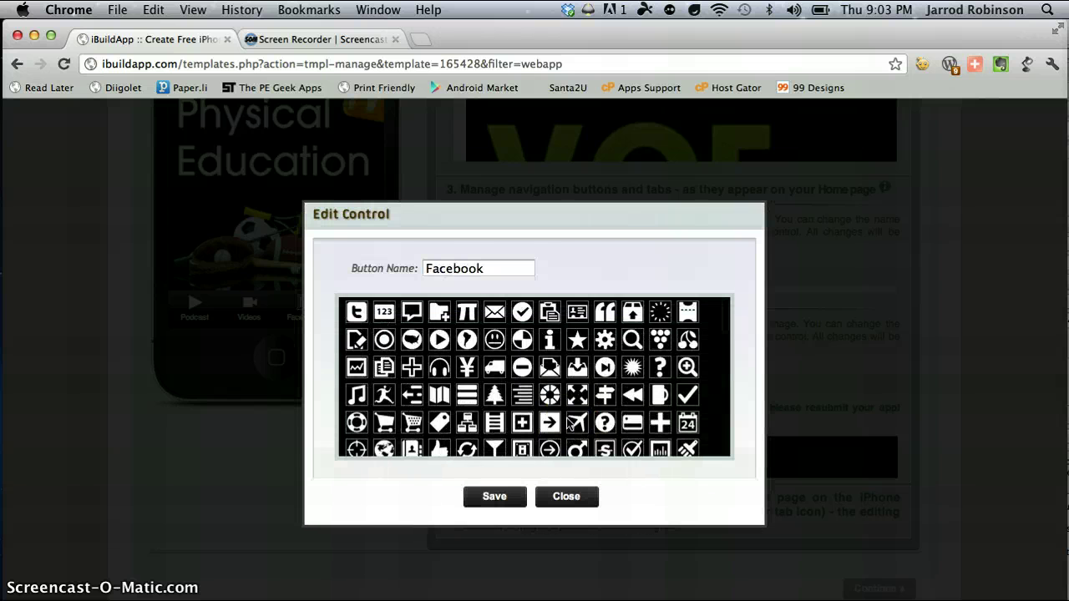
{"action": "scroll", "coordinate": [571, 426], "scroll_direction": "down", "scroll_amount": 10}
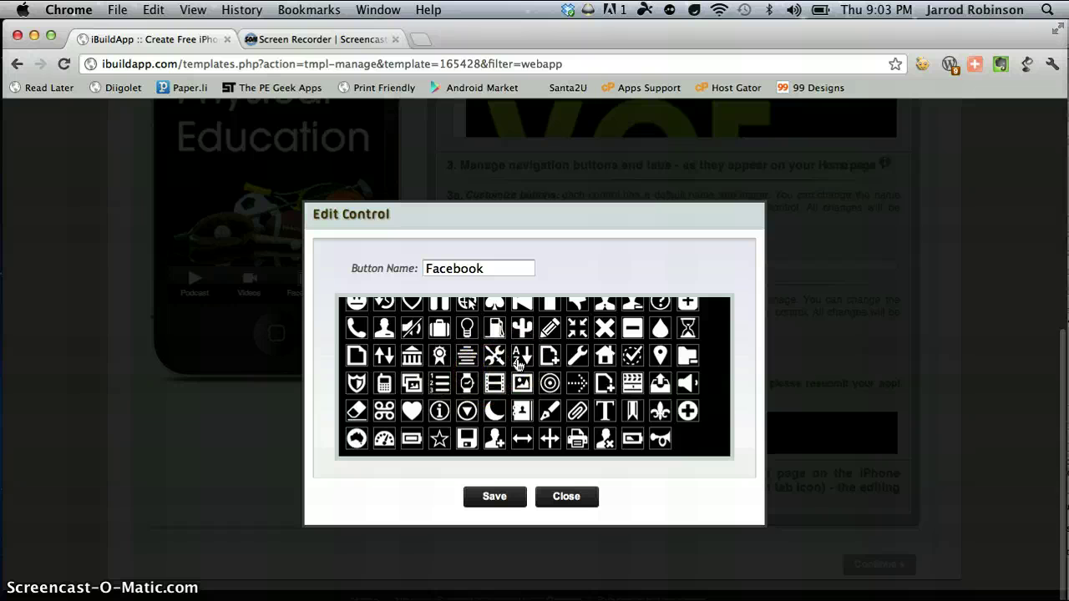
{"action": "scroll", "coordinate": [518, 364], "scroll_direction": "up", "scroll_amount": 3}
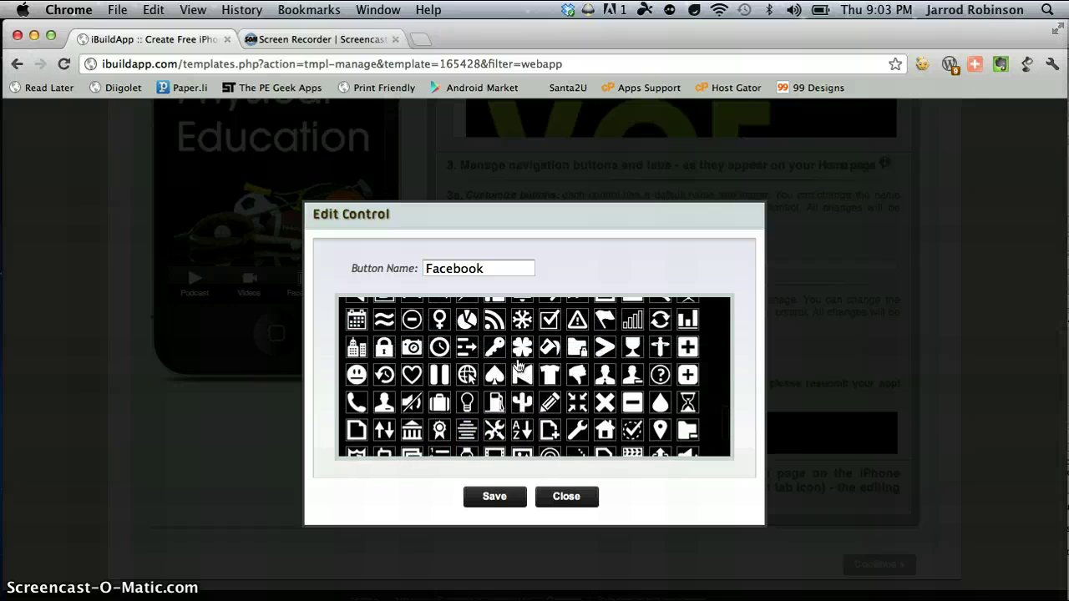
{"action": "scroll", "coordinate": [519, 366], "scroll_direction": "up", "scroll_amount": 6}
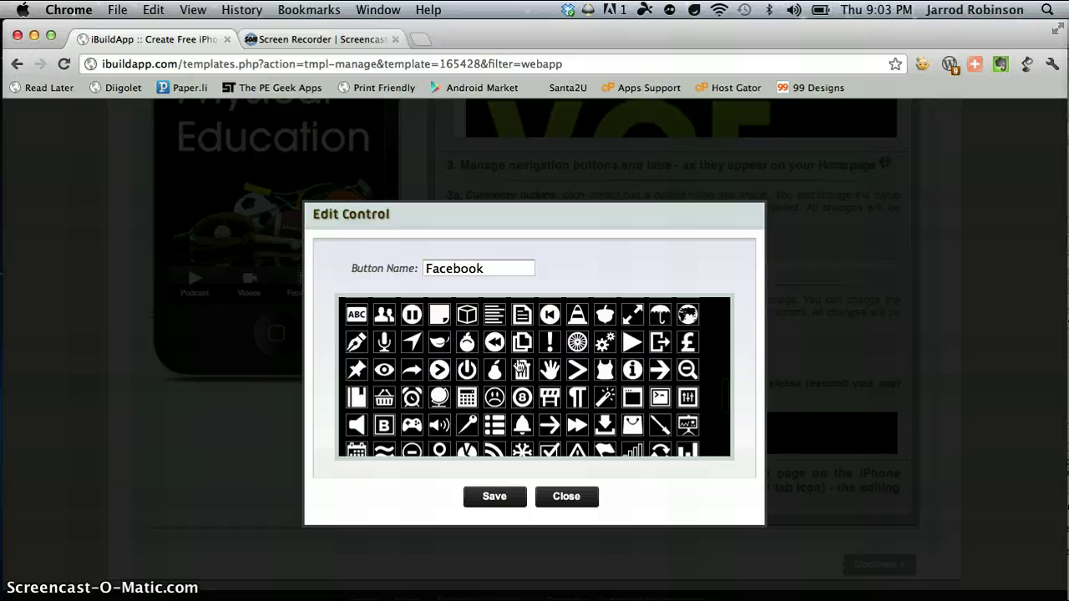
{"action": "left_click", "coordinate": [384, 337]}
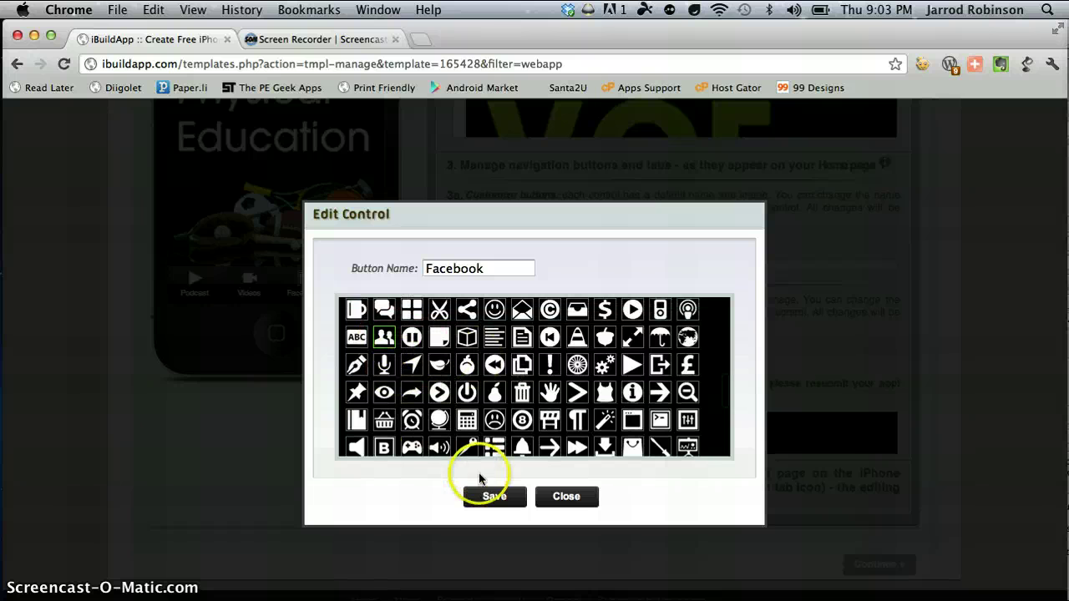
{"action": "left_click", "coordinate": [494, 497]}
{"action": "left_click", "coordinate": [369, 495]}
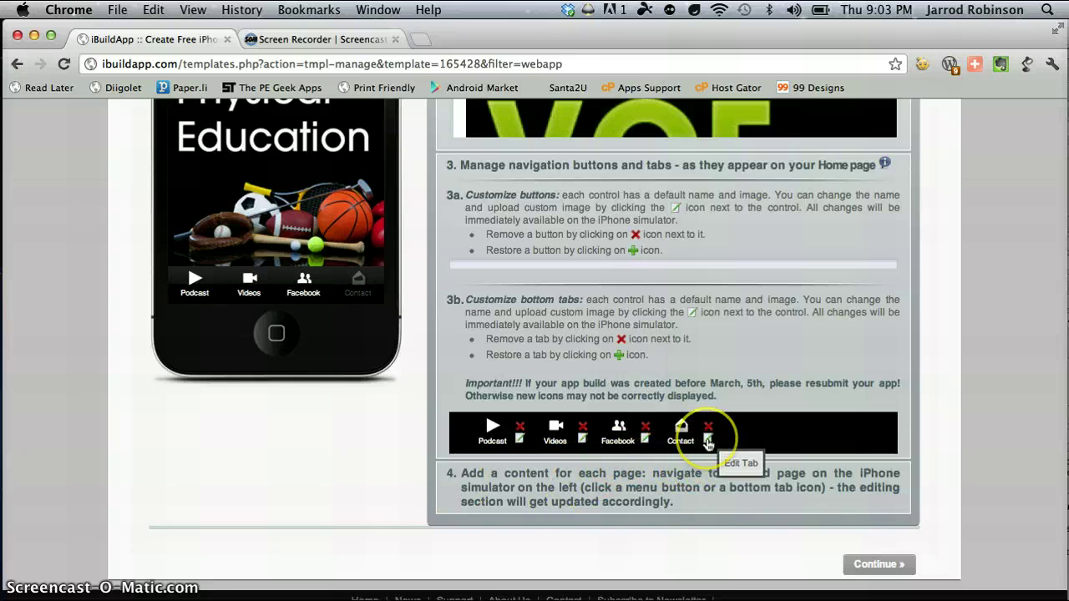
Rename the fourth tab from Contact to 'Web', give it a monitor icon, and save
{"action": "left_click", "coordinate": [706, 441]}
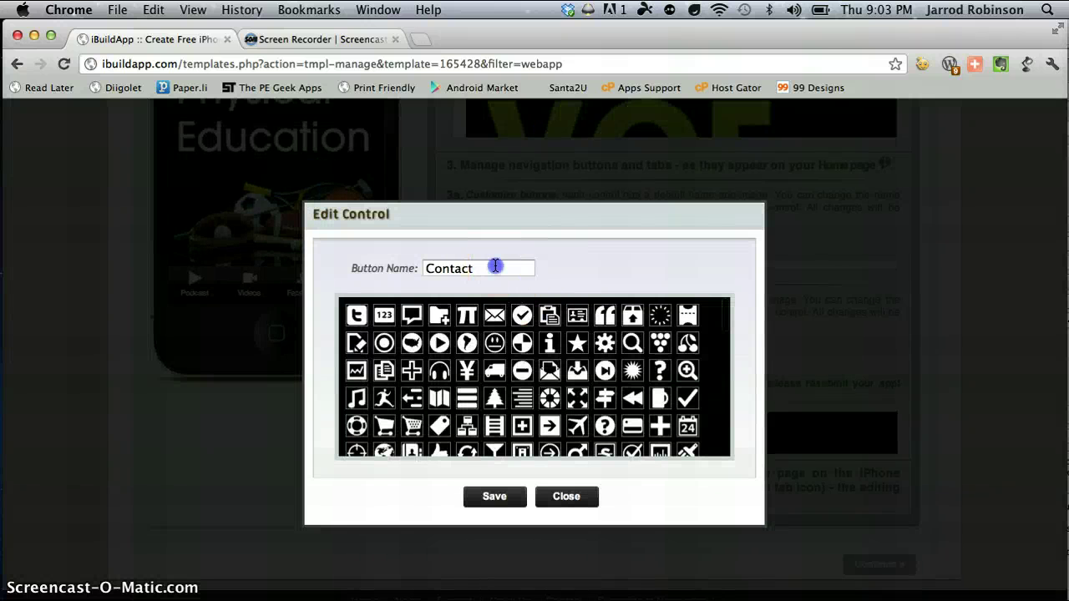
{"action": "left_click_drag", "start_coordinate": [496, 267], "coordinate": [404, 254]}
{"action": "type", "text": "Web"}
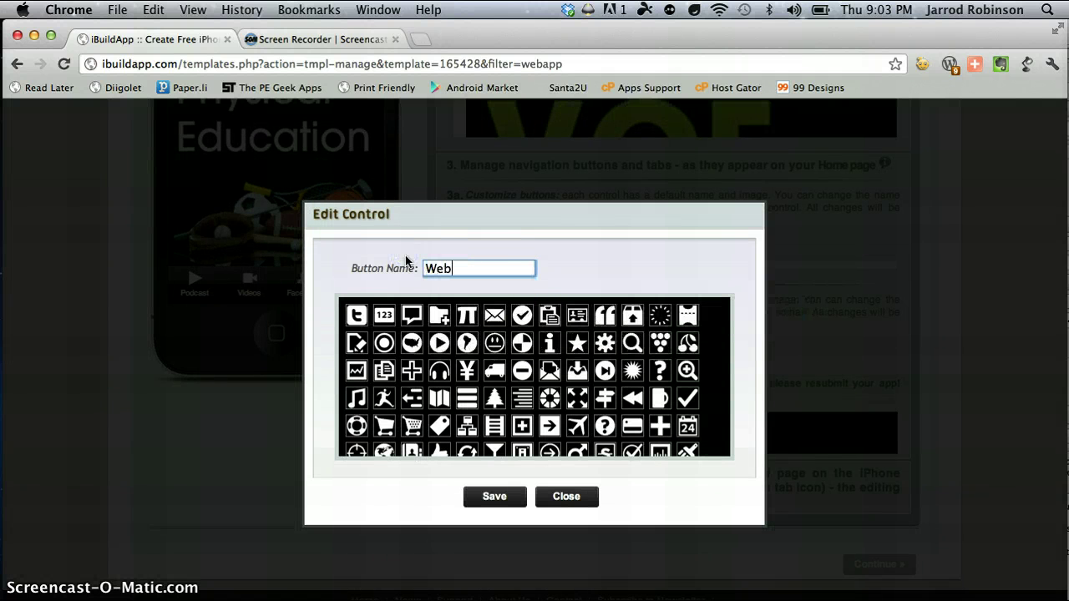
{"action": "left_click", "coordinate": [574, 376]}
{"action": "left_click", "coordinate": [574, 383]}
{"action": "left_click", "coordinate": [554, 405]}
{"action": "scroll", "coordinate": [555, 408], "scroll_direction": "down", "scroll_amount": 3}
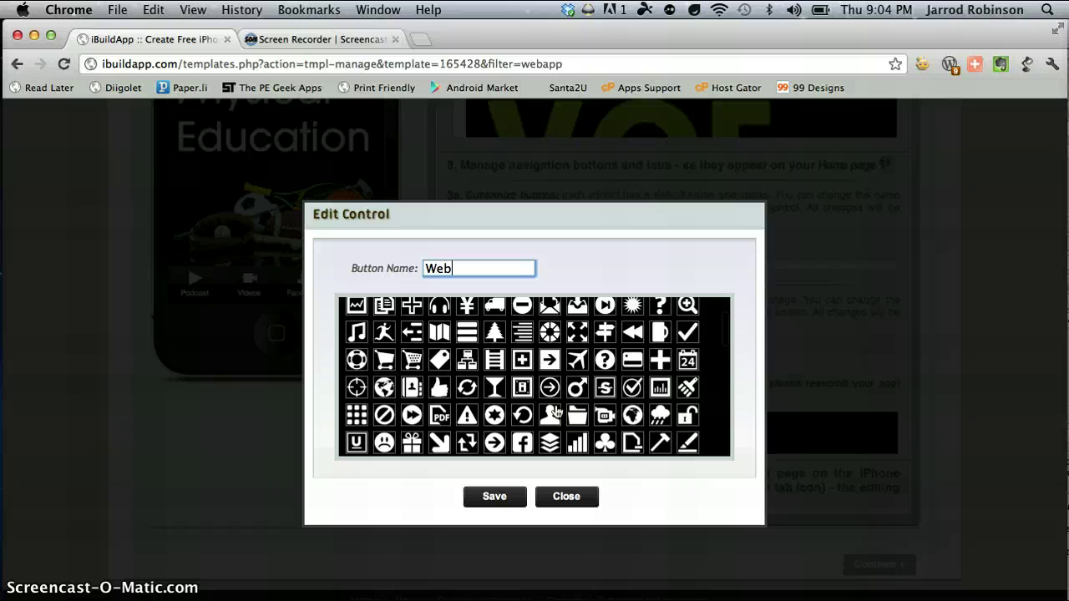
{"action": "scroll", "coordinate": [555, 407], "scroll_direction": "down", "scroll_amount": 3}
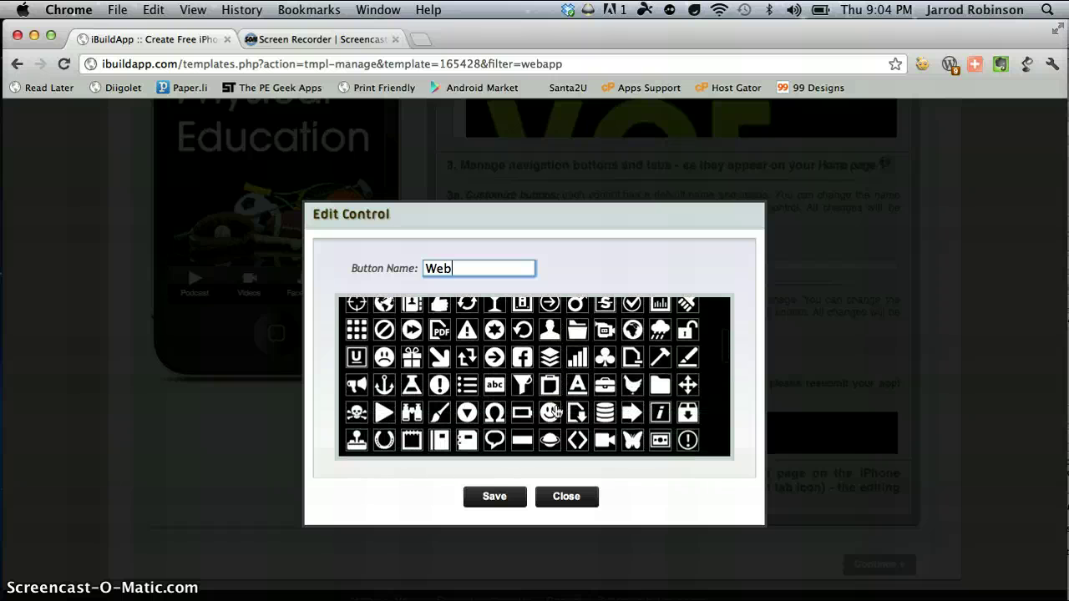
{"action": "scroll", "coordinate": [556, 407], "scroll_direction": "down", "scroll_amount": 4}
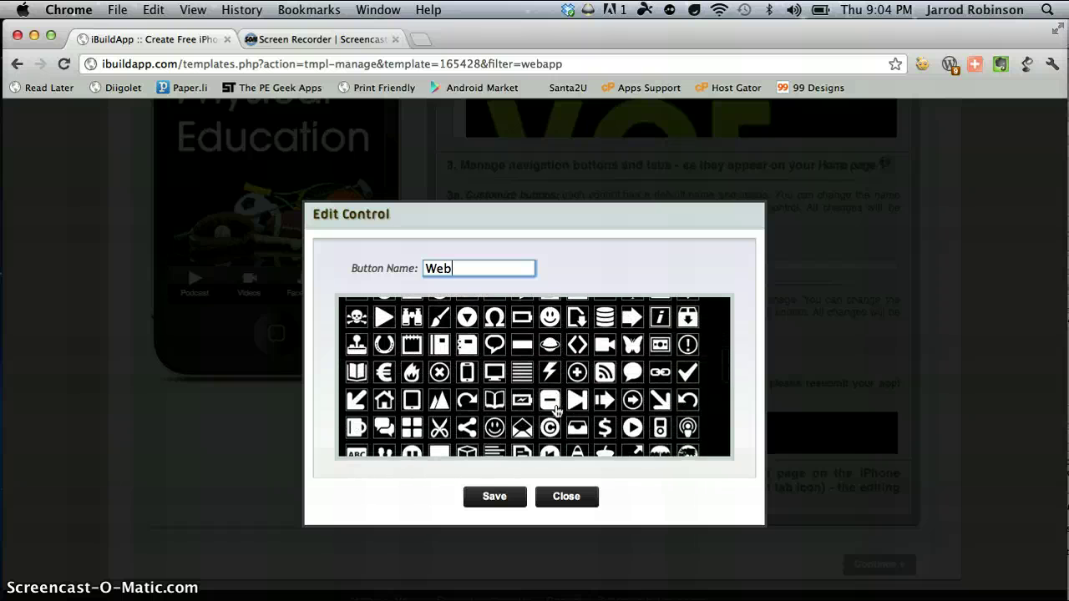
{"action": "scroll", "coordinate": [556, 409], "scroll_direction": "down", "scroll_amount": 1}
{"action": "left_click", "coordinate": [493, 355]}
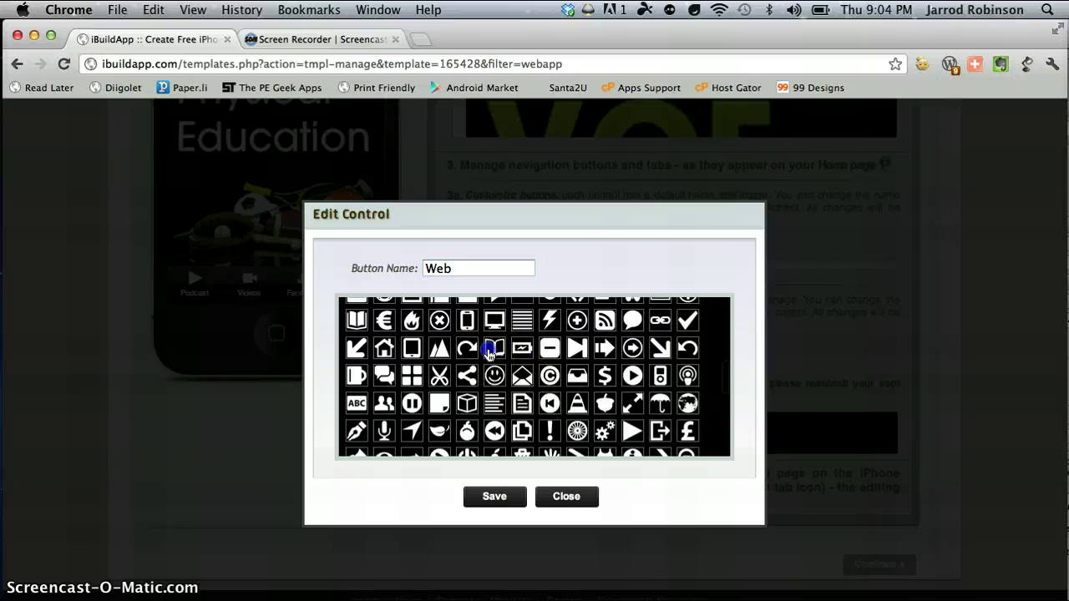
{"action": "left_click", "coordinate": [511, 496]}
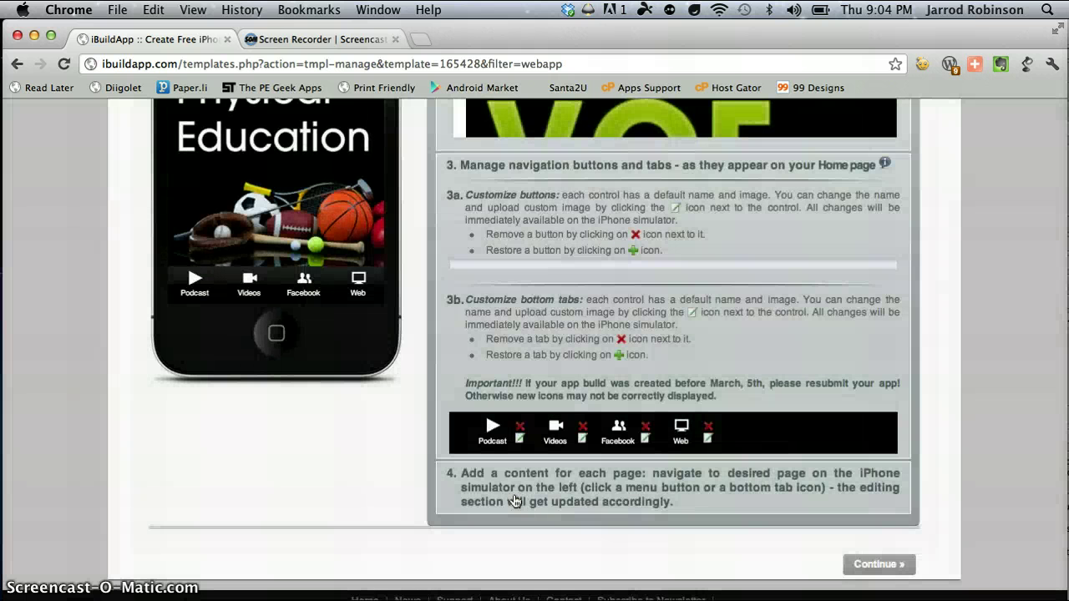
Open the Podcast tab's page, currently an empty eBook page titled Index, in the editor
{"action": "scroll", "coordinate": [242, 338], "scroll_direction": "up", "scroll_amount": 4}
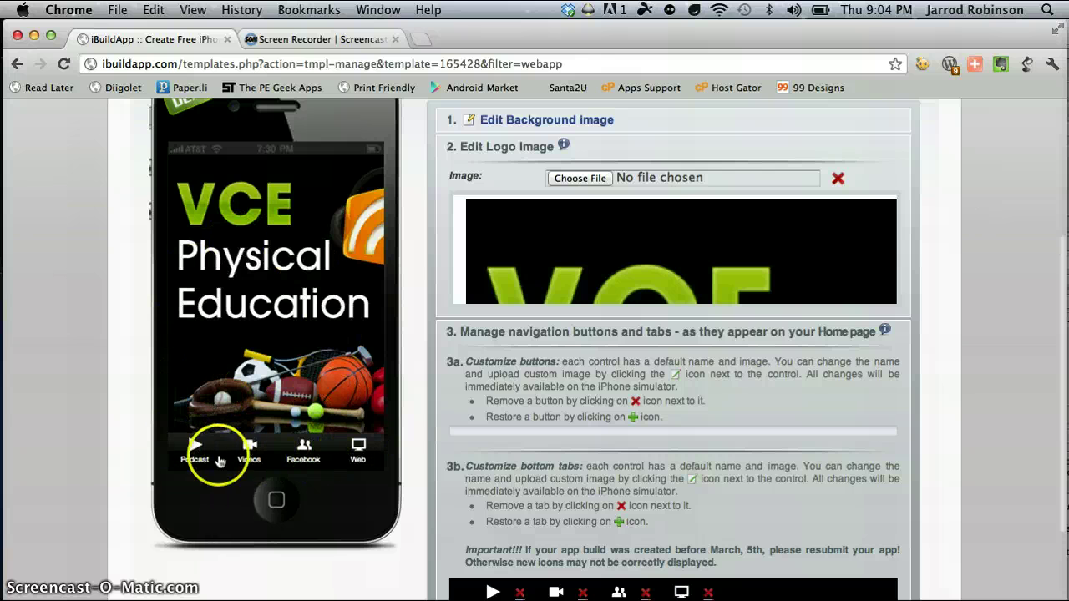
{"action": "scroll", "coordinate": [227, 518], "scroll_direction": "down", "scroll_amount": 1}
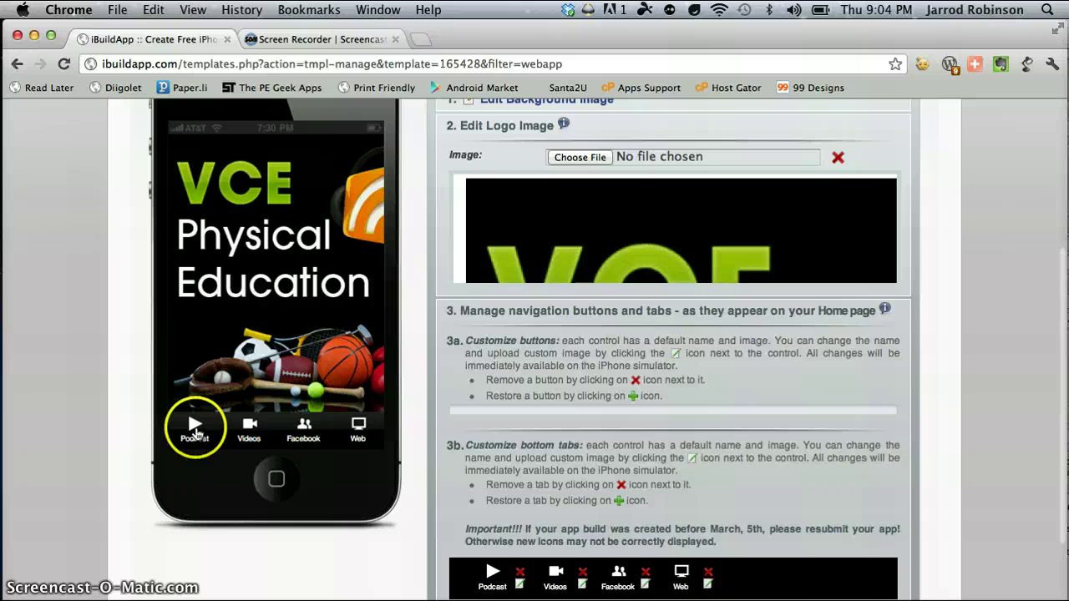
{"action": "left_click", "coordinate": [194, 431]}
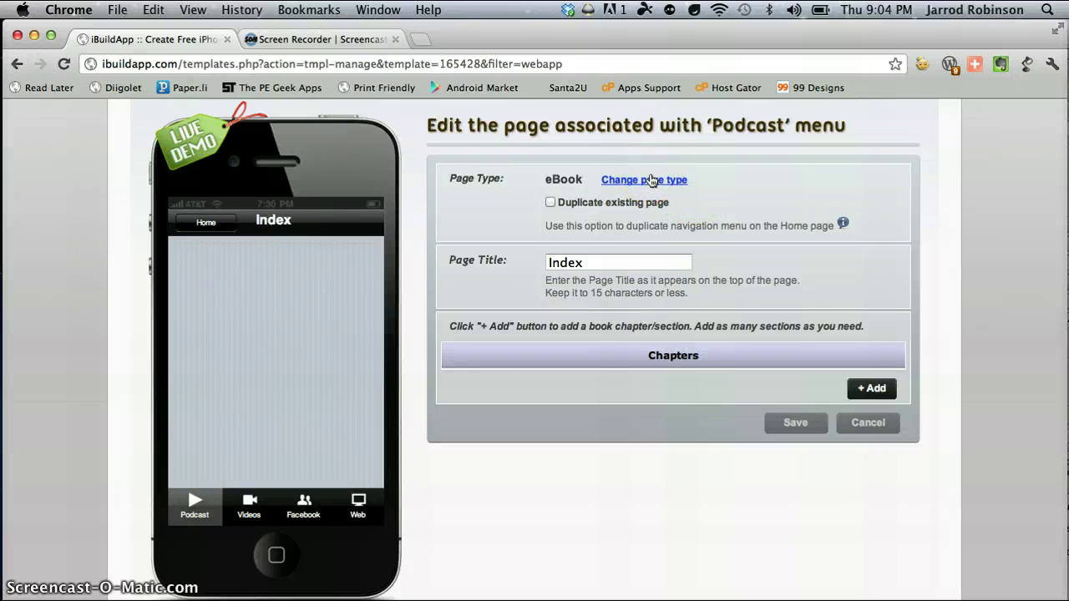
Change the Podcast page's type from eBook to RSS, replacing its existing content
{"action": "left_click", "coordinate": [651, 180]}
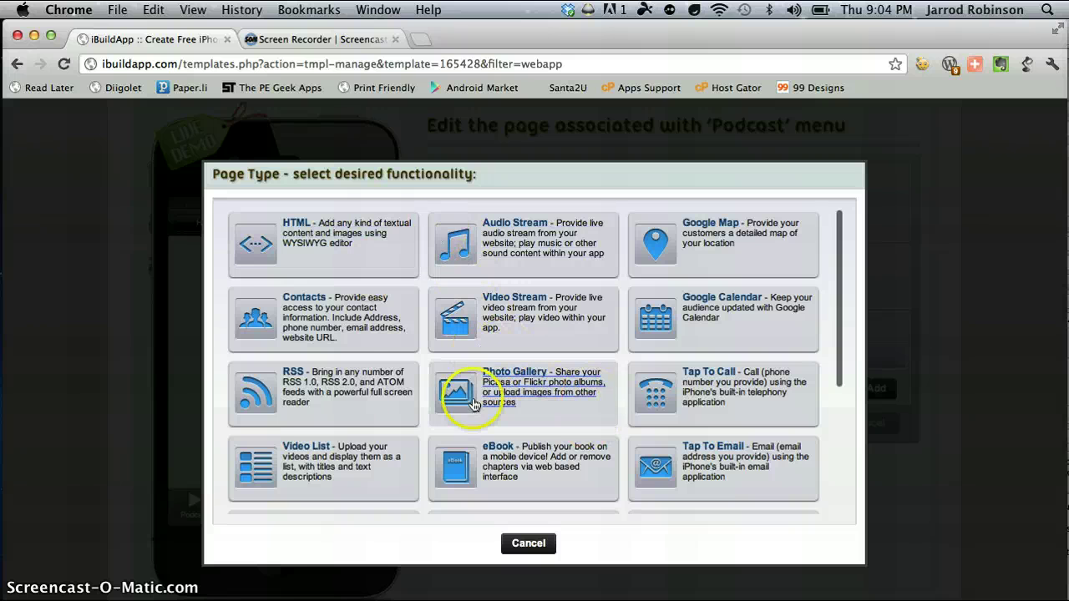
{"action": "left_click", "coordinate": [317, 380]}
{"action": "left_click", "coordinate": [499, 424]}
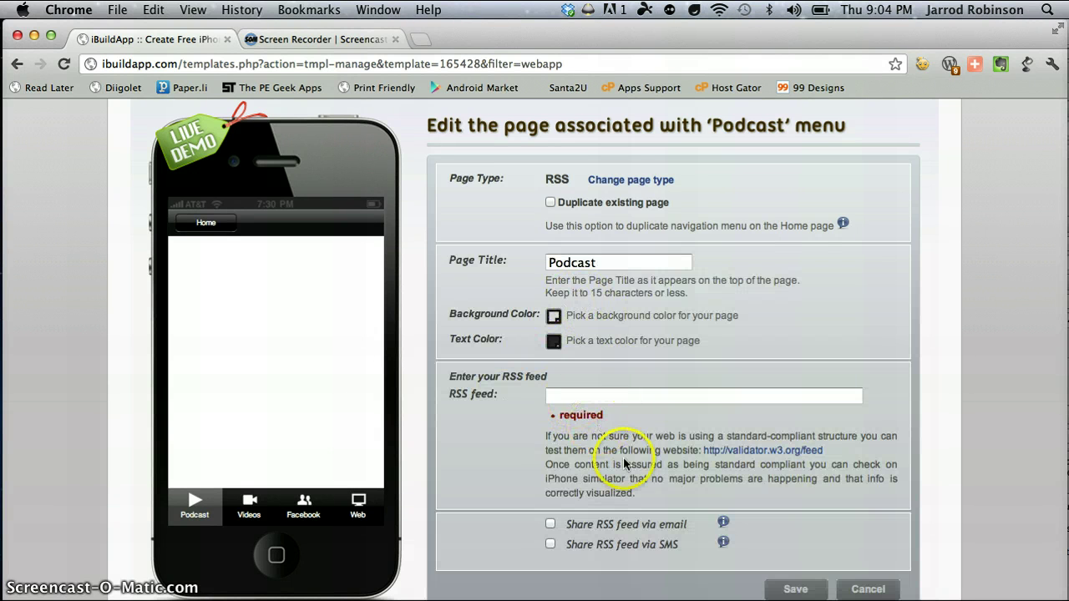
Copy the podomatic podcast feed URL from the TextEdit notes and return to Chrome
{"action": "key", "text": "F3"}
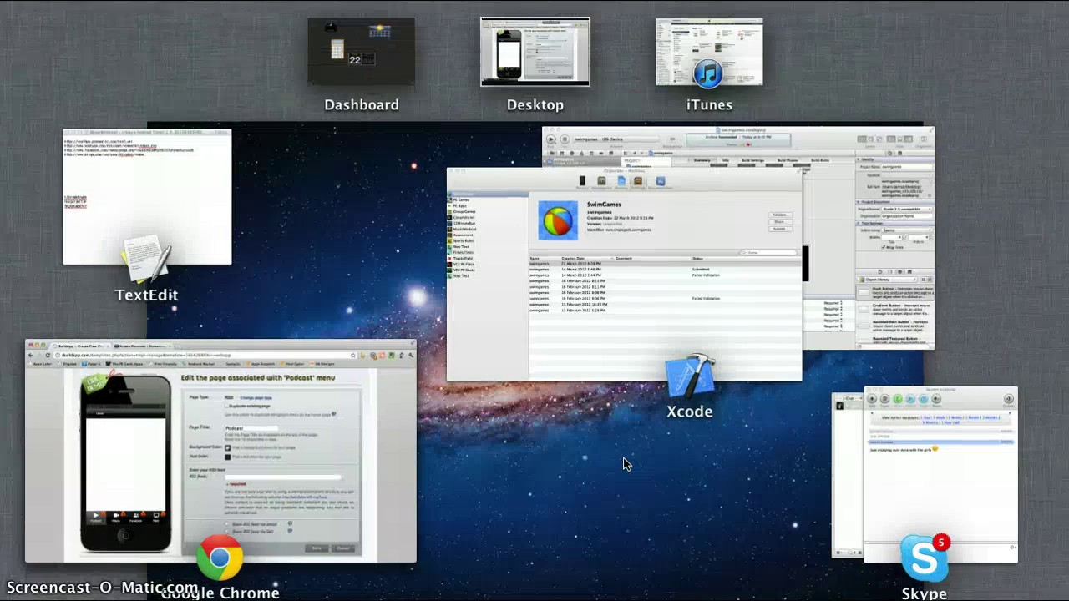
{"action": "left_click", "coordinate": [216, 131]}
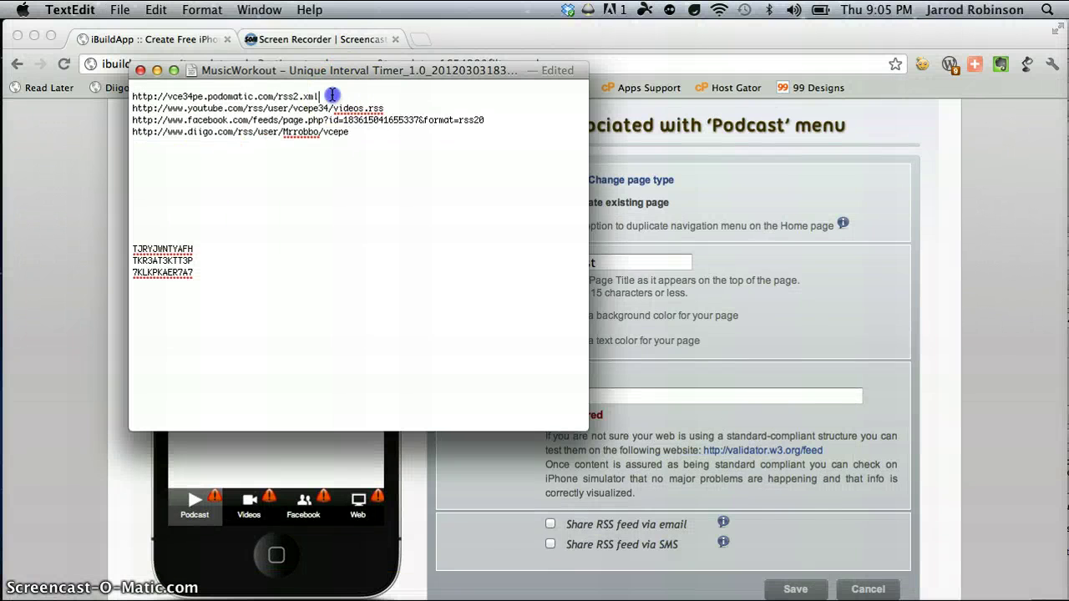
{"action": "left_click_drag", "start_coordinate": [333, 96], "coordinate": [161, 97]}
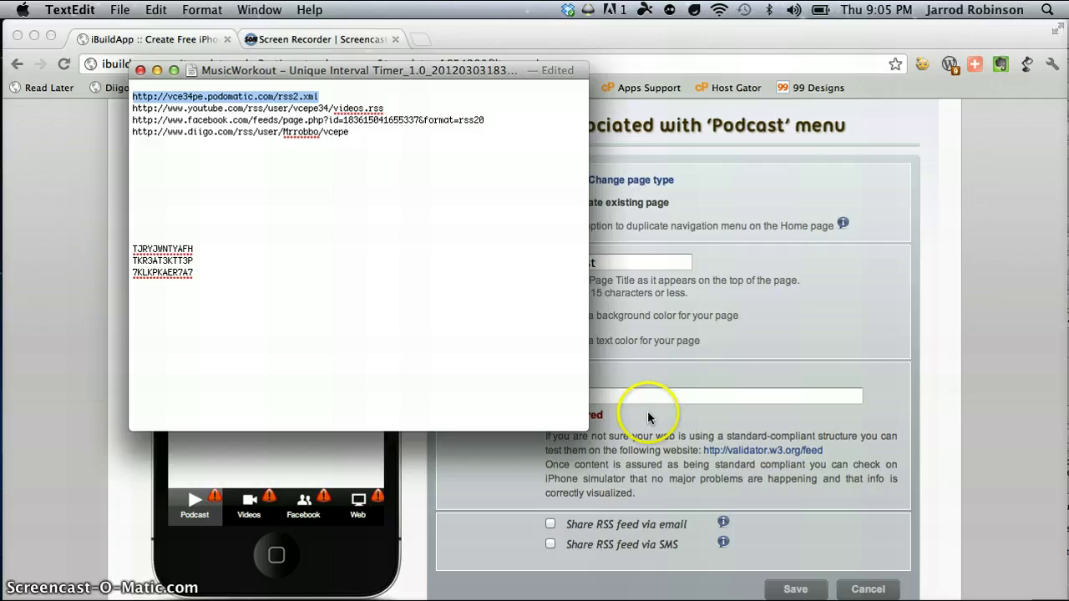
{"action": "key", "text": "F3"}
{"action": "left_click", "coordinate": [401, 414]}
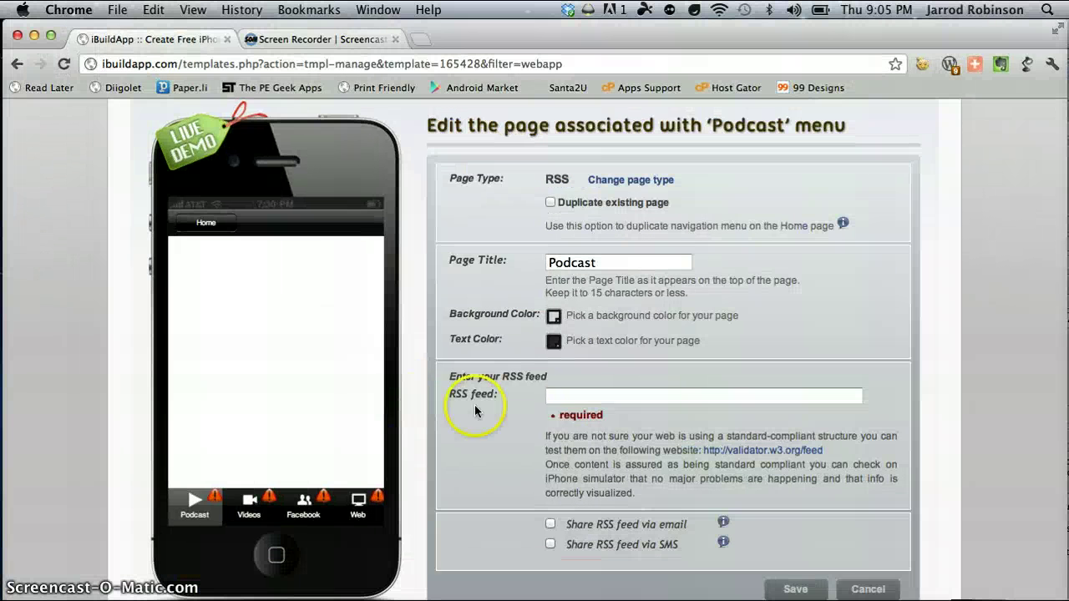
{"action": "left_click", "coordinate": [592, 393]}
{"action": "left_click_drag", "start_coordinate": [606, 394], "coordinate": [523, 395]}
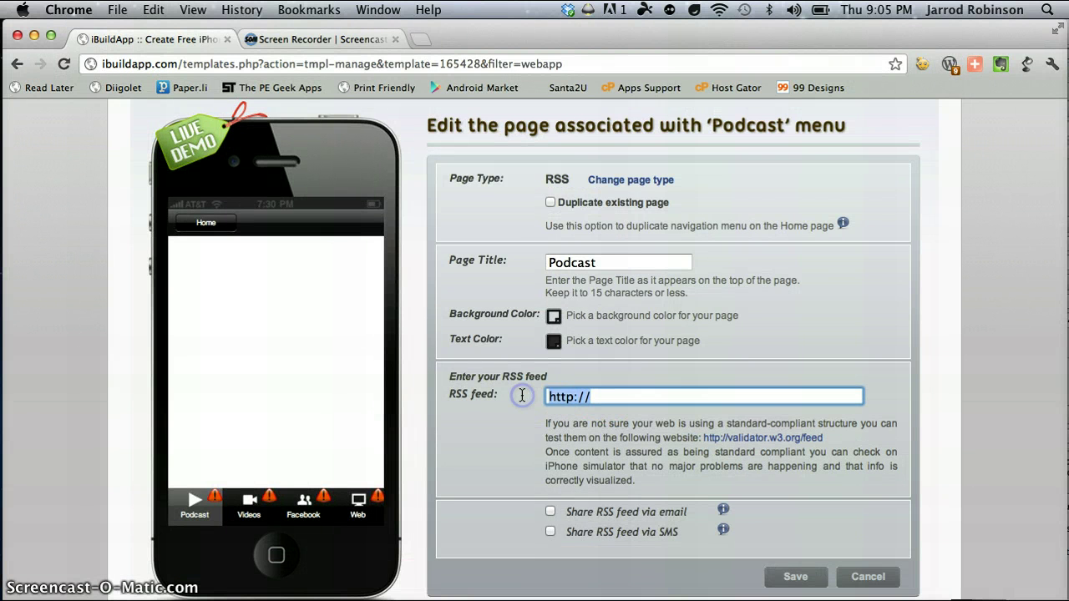
{"action": "type", "text": "http://vce34pe.podomatic.com/rss2.xml"}
{"action": "left_click", "coordinate": [640, 428]}
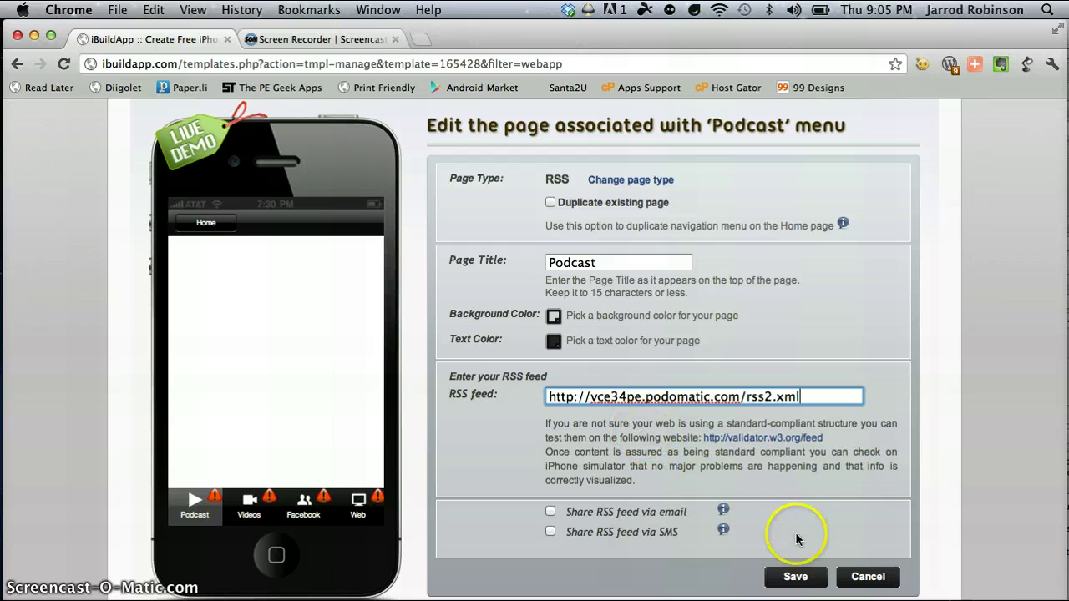
{"action": "left_click", "coordinate": [791, 576]}
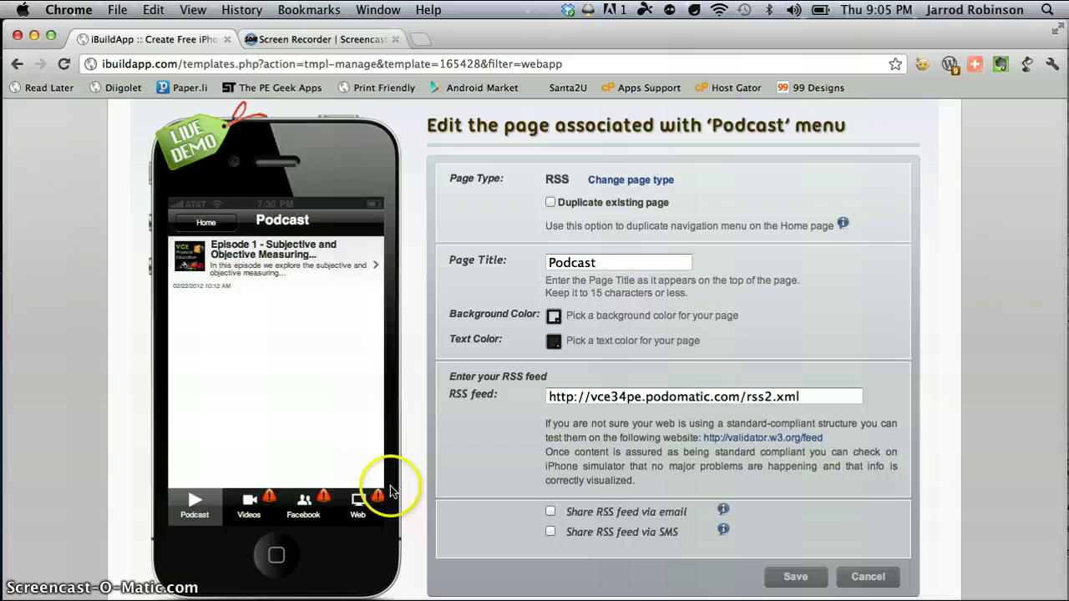
{"action": "scroll", "coordinate": [400, 484], "scroll_direction": "down", "scroll_amount": 1}
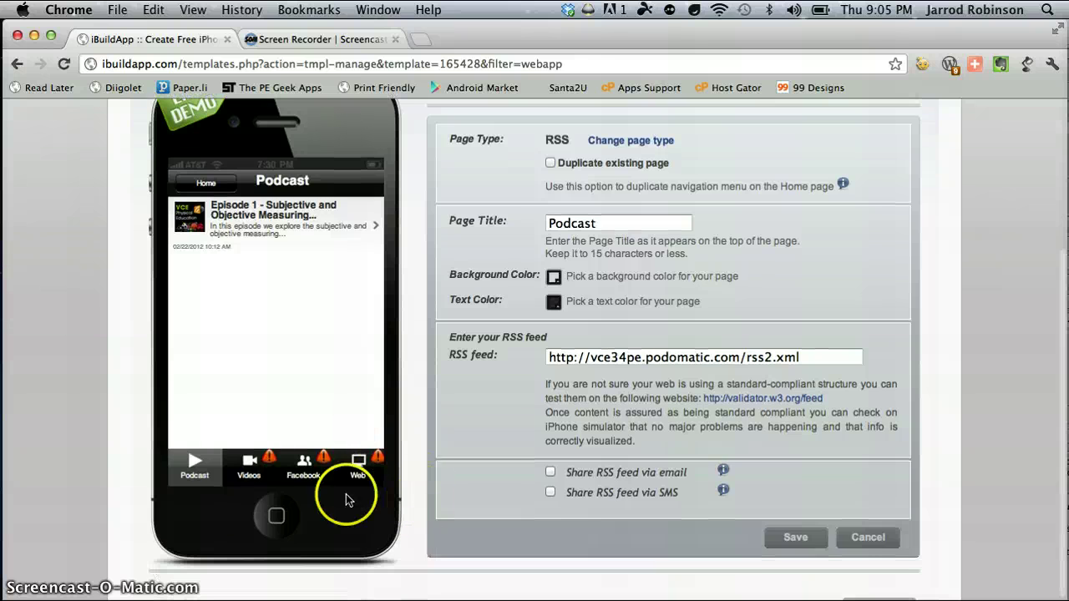
Change the Videos tab's page type to RSS, discarding its existing content
{"action": "left_click", "coordinate": [250, 468]}
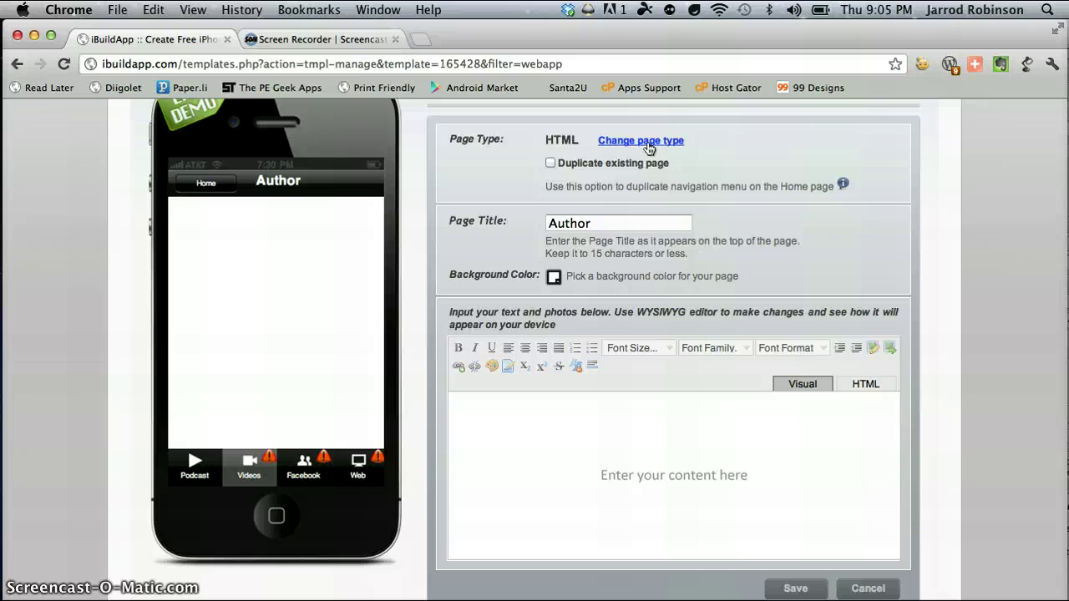
{"action": "left_click", "coordinate": [648, 143]}
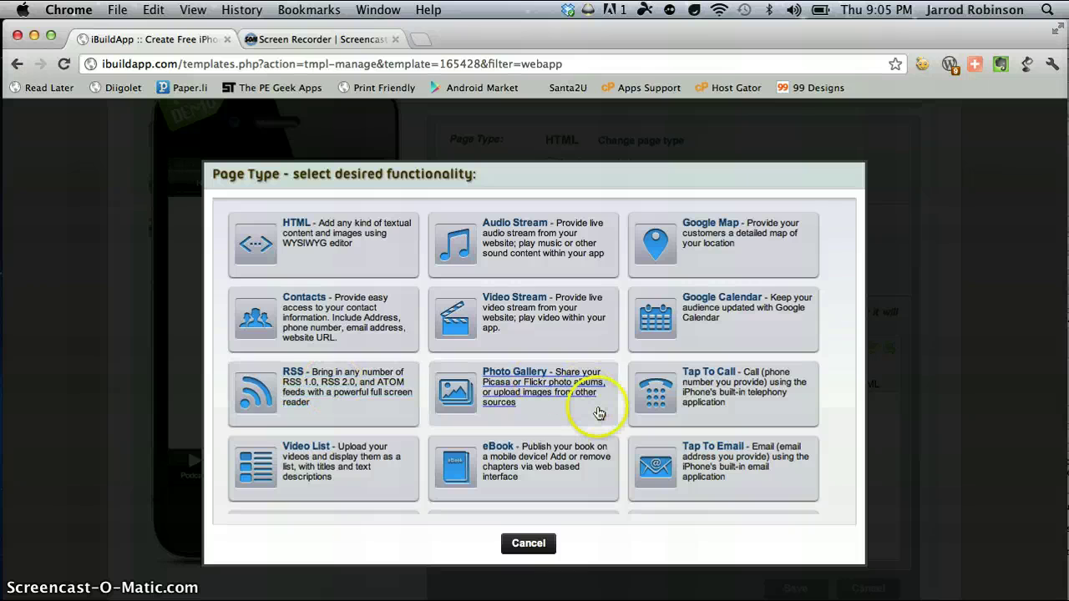
{"action": "scroll", "coordinate": [597, 401], "scroll_direction": "down", "scroll_amount": 5}
{"action": "scroll", "coordinate": [597, 413], "scroll_direction": "up", "scroll_amount": 6}
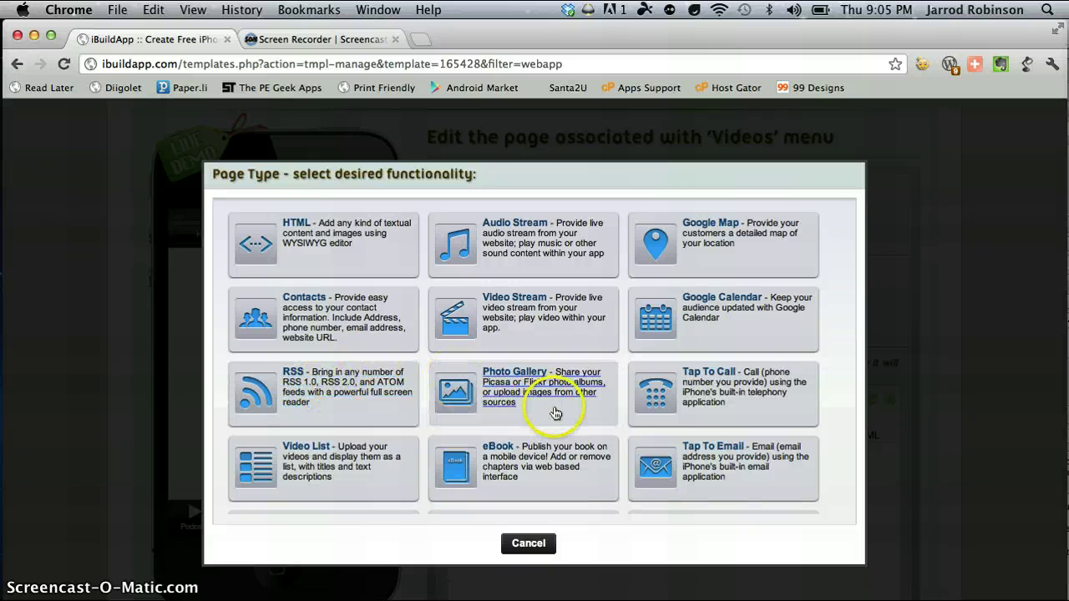
{"action": "scroll", "coordinate": [555, 412], "scroll_direction": "down", "scroll_amount": 2}
{"action": "scroll", "coordinate": [555, 412], "scroll_direction": "down", "scroll_amount": 3}
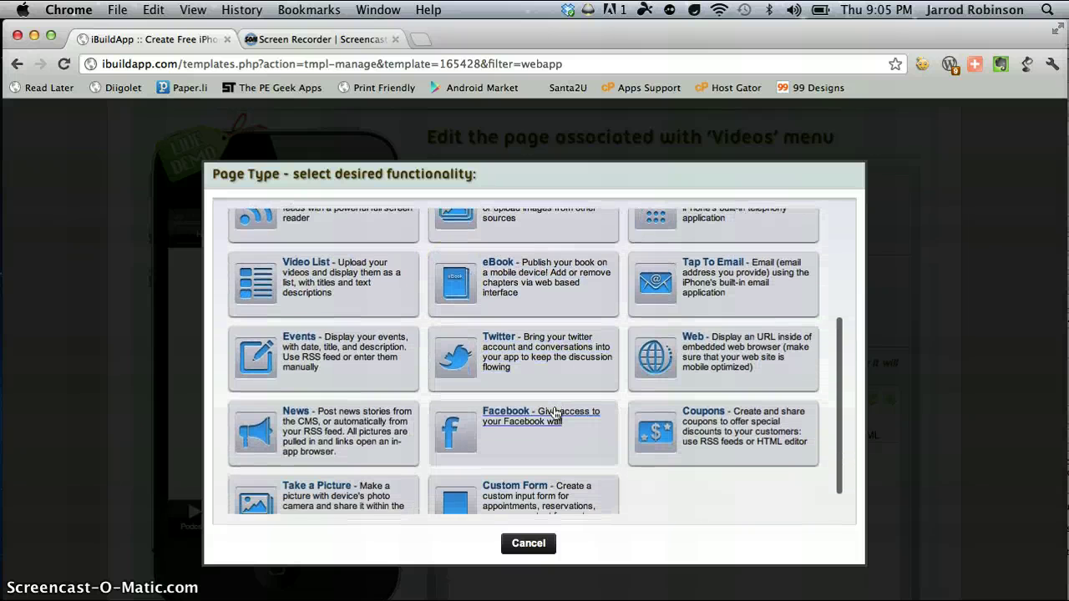
{"action": "scroll", "coordinate": [556, 412], "scroll_direction": "up", "scroll_amount": 5}
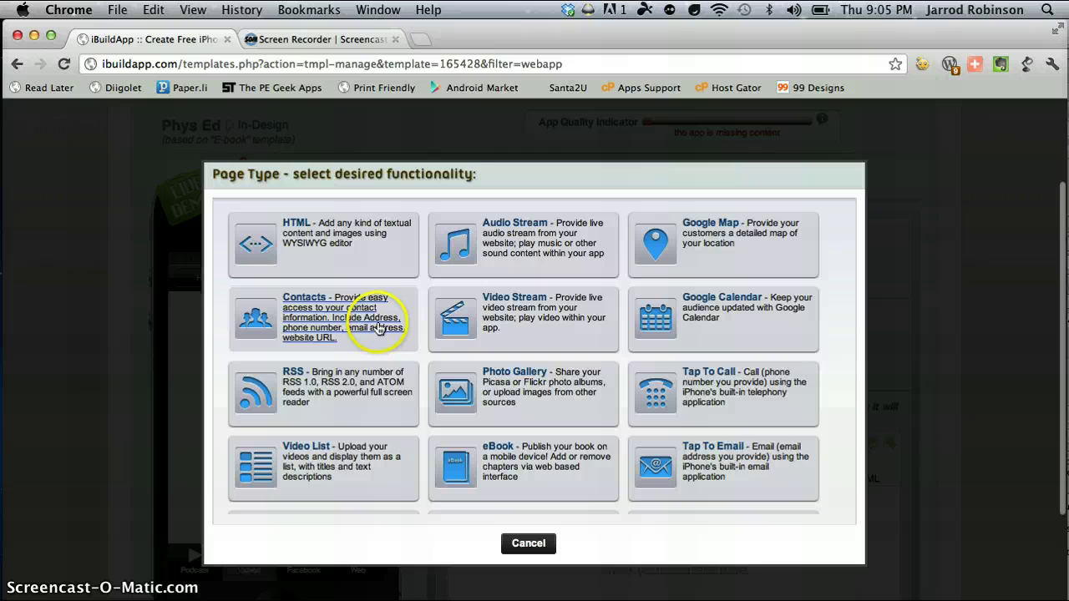
{"action": "left_click", "coordinate": [334, 375]}
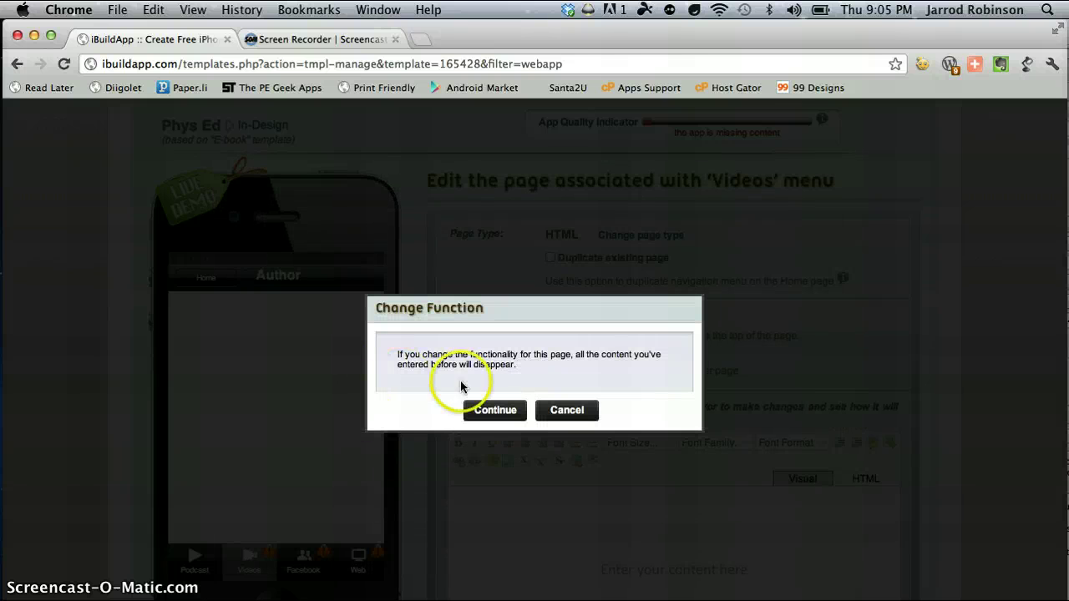
{"action": "left_click", "coordinate": [497, 413]}
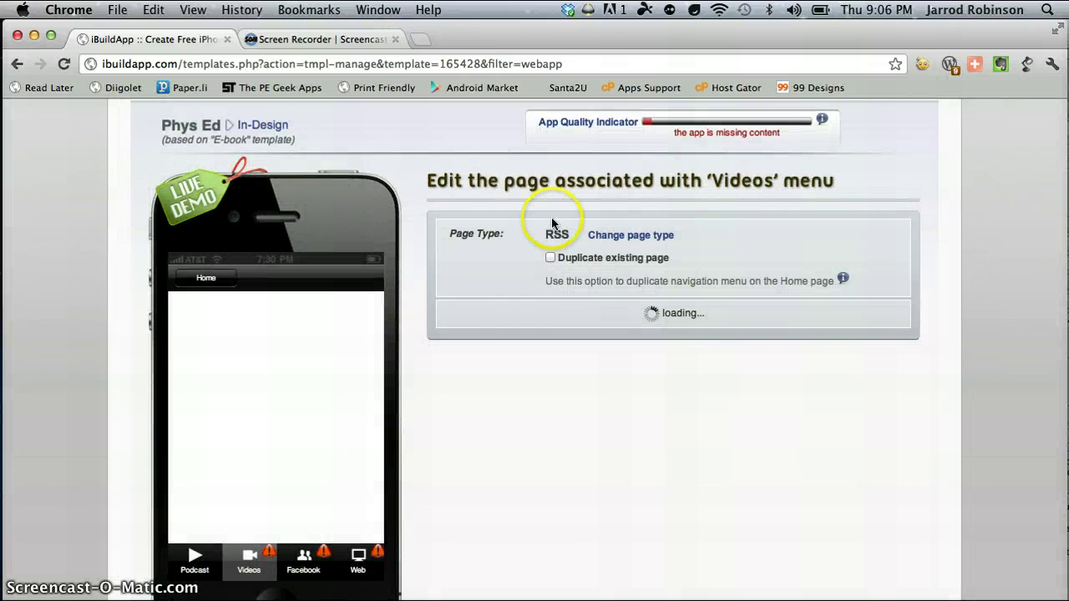
Copy the YouTube videos RSS URL from the notes and return to the app builder
{"action": "key", "text": "ctrl+Up"}
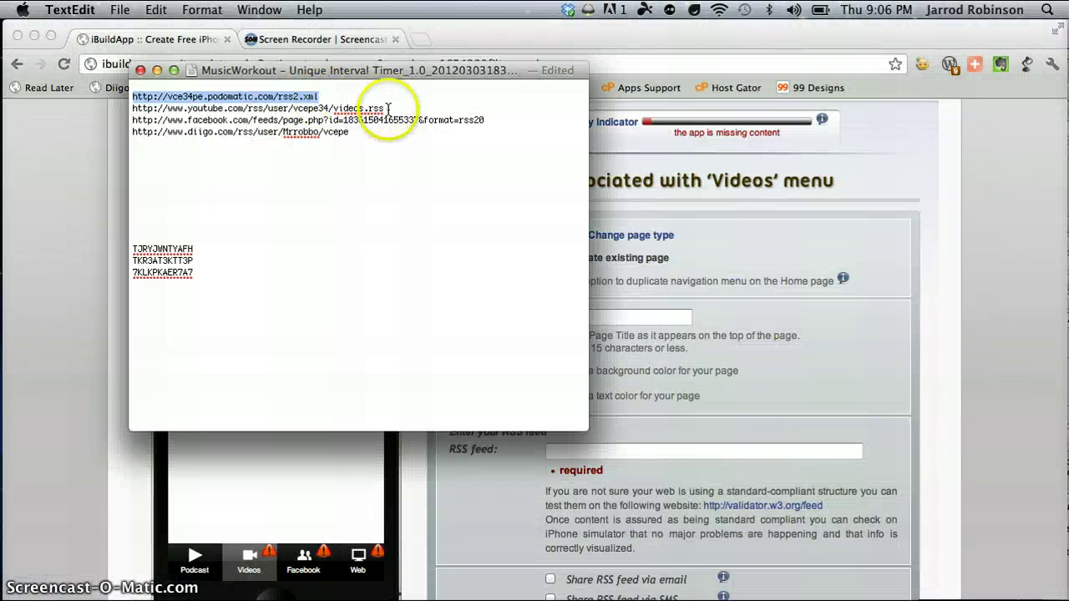
{"action": "left_click", "coordinate": [388, 109]}
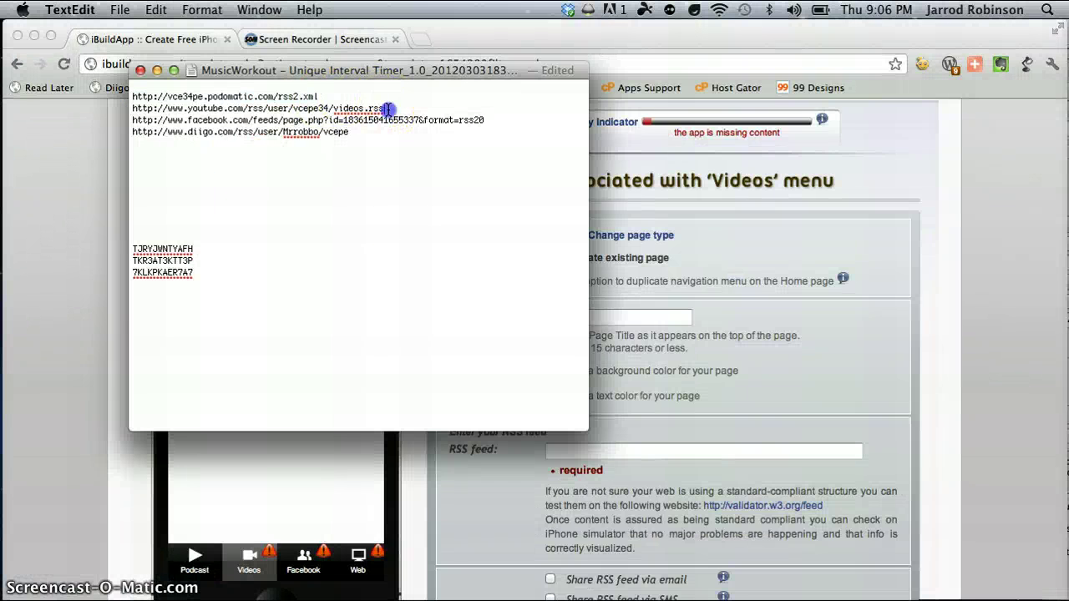
{"action": "left_click_drag", "start_coordinate": [388, 110], "coordinate": [132, 109]}
{"action": "key", "text": "super+c"}
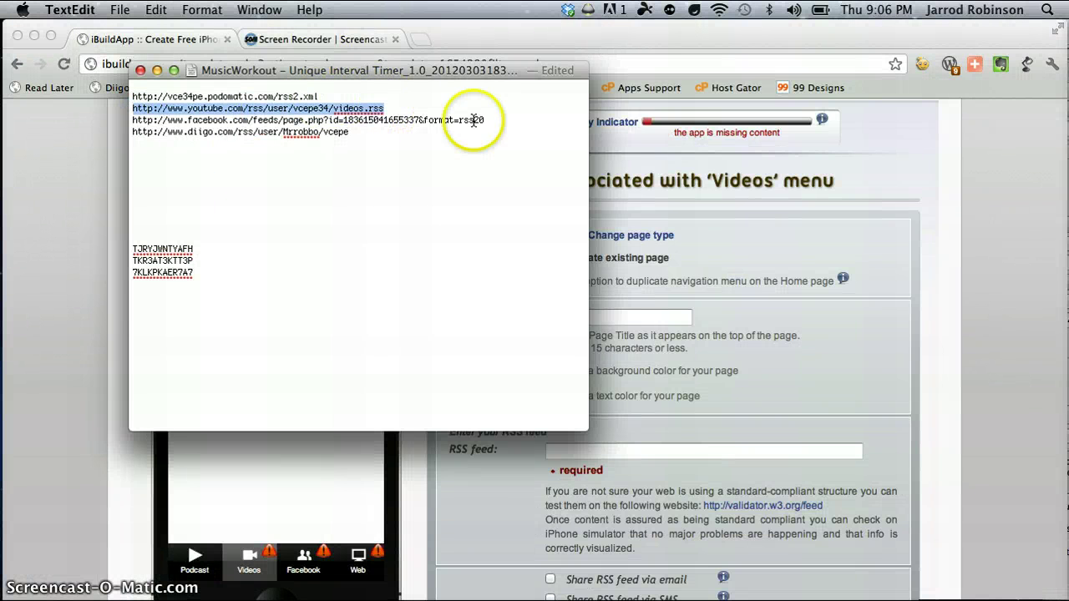
{"action": "key", "text": "ctrl+Up"}
{"action": "left_click", "coordinate": [410, 396]}
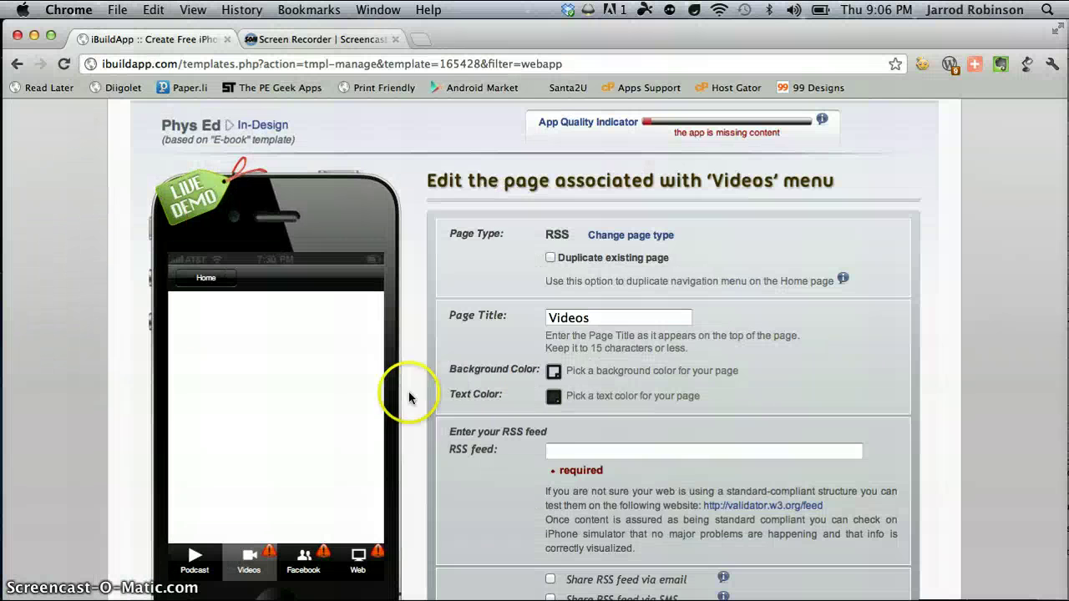
{"action": "left_click", "coordinate": [602, 451]}
{"action": "left_click_drag", "start_coordinate": [602, 451], "coordinate": [533, 448]}
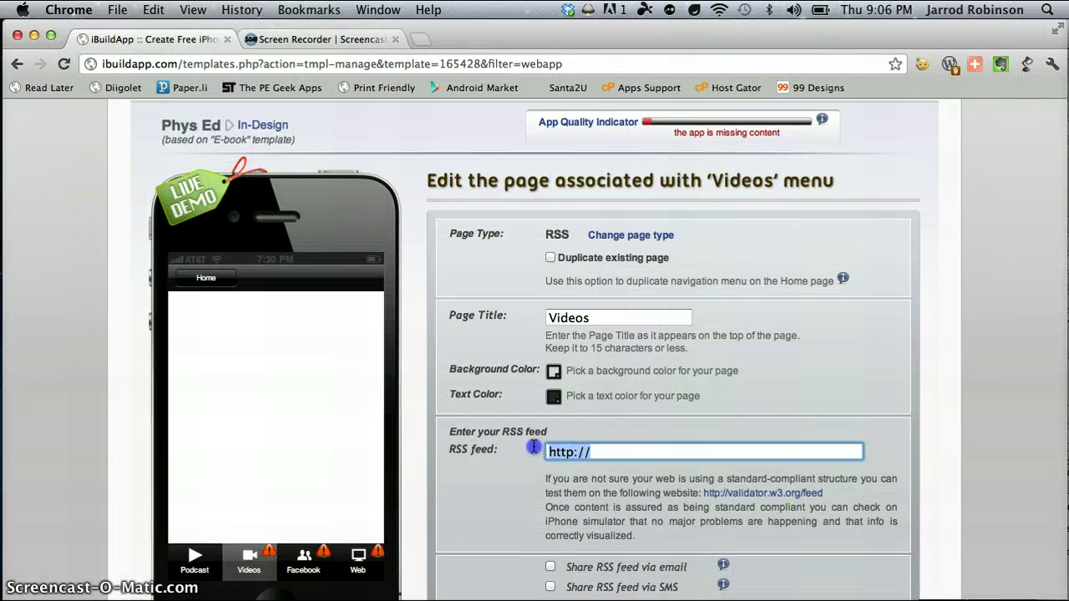
{"action": "key", "text": "super+v"}
{"action": "scroll", "coordinate": [728, 501], "scroll_direction": "down", "scroll_amount": 4}
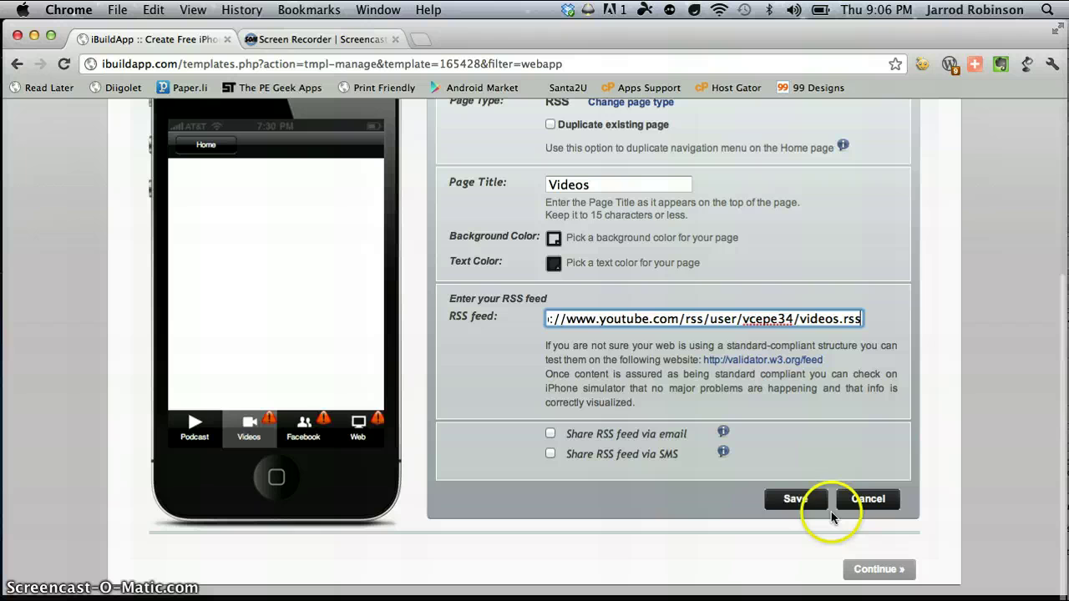
{"action": "left_click", "coordinate": [817, 503]}
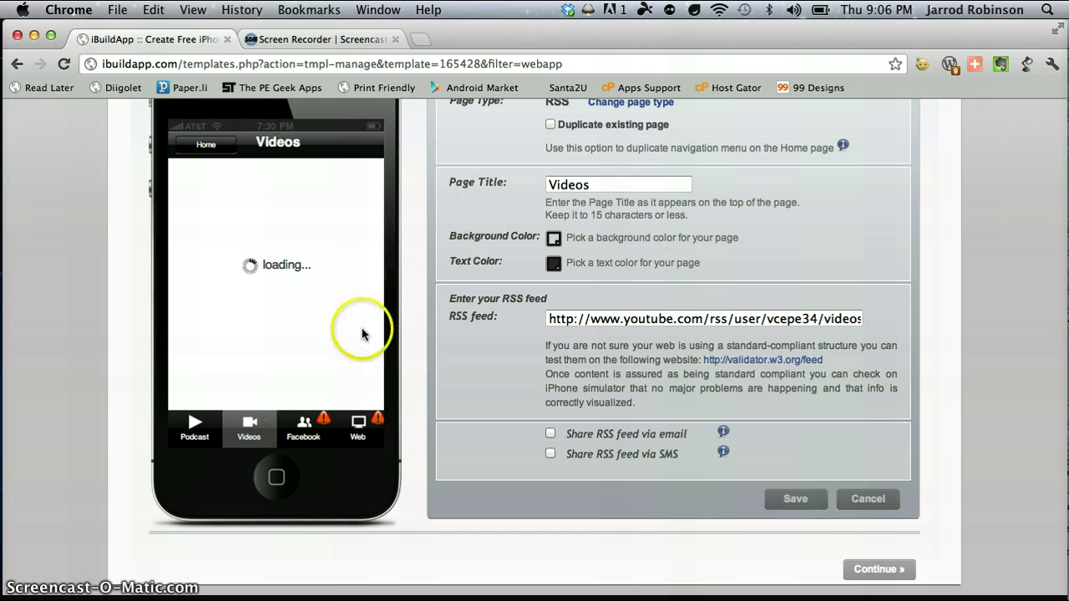
{"action": "scroll", "coordinate": [268, 306], "scroll_direction": "down", "scroll_amount": 5}
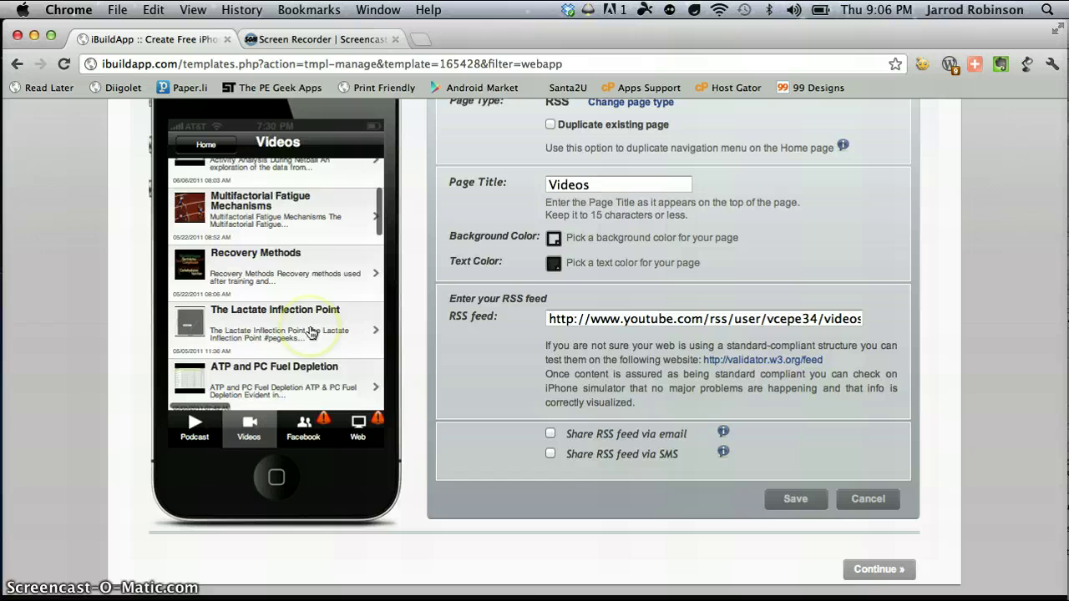
{"action": "scroll", "coordinate": [310, 329], "scroll_direction": "up", "scroll_amount": 4}
{"action": "scroll", "coordinate": [310, 333], "scroll_direction": "up", "scroll_amount": 2}
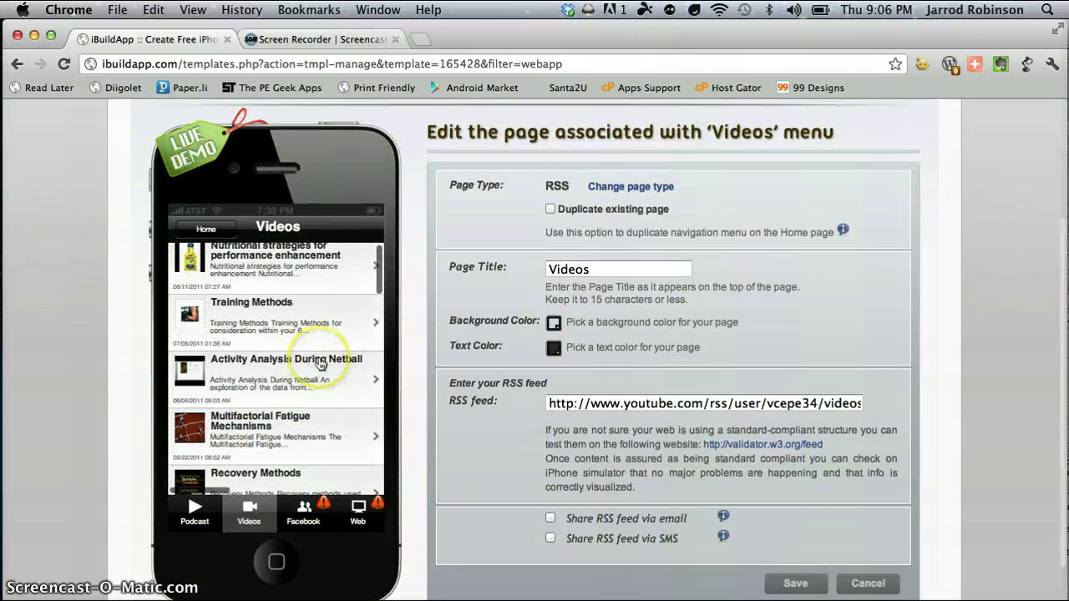
Change the Facebook tab's page type to Facebook and focus its wall URL field
{"action": "left_click", "coordinate": [304, 510]}
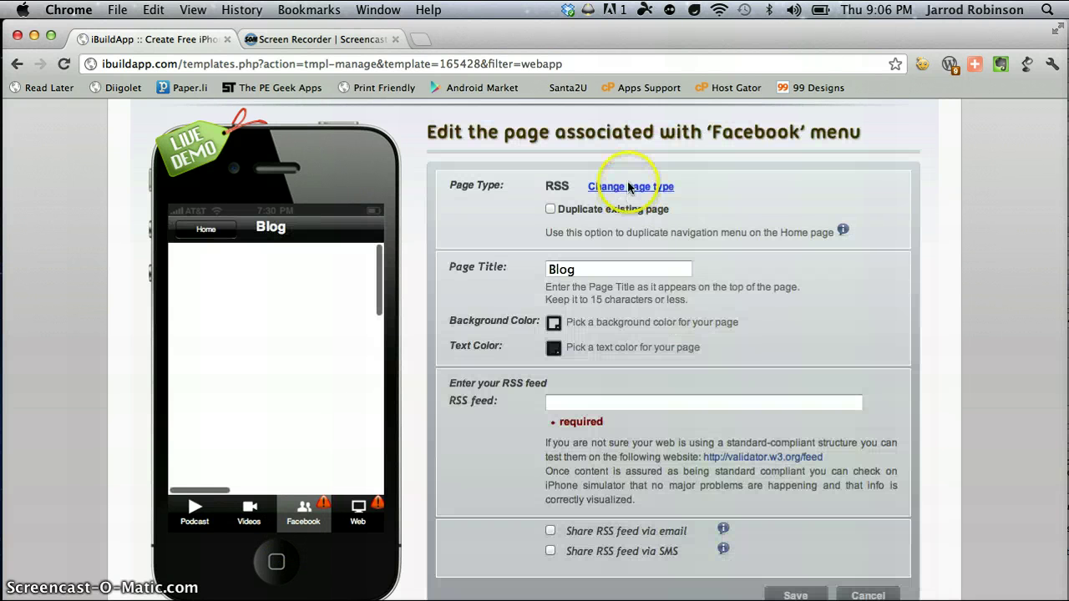
{"action": "left_click", "coordinate": [630, 187]}
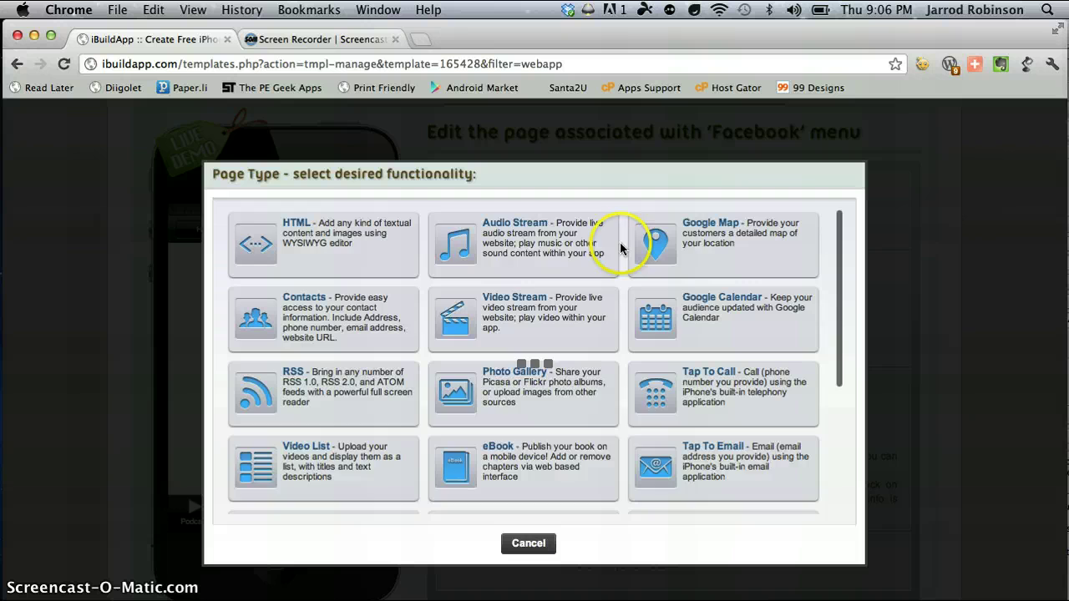
{"action": "scroll", "coordinate": [489, 418], "scroll_direction": "down", "scroll_amount": 5}
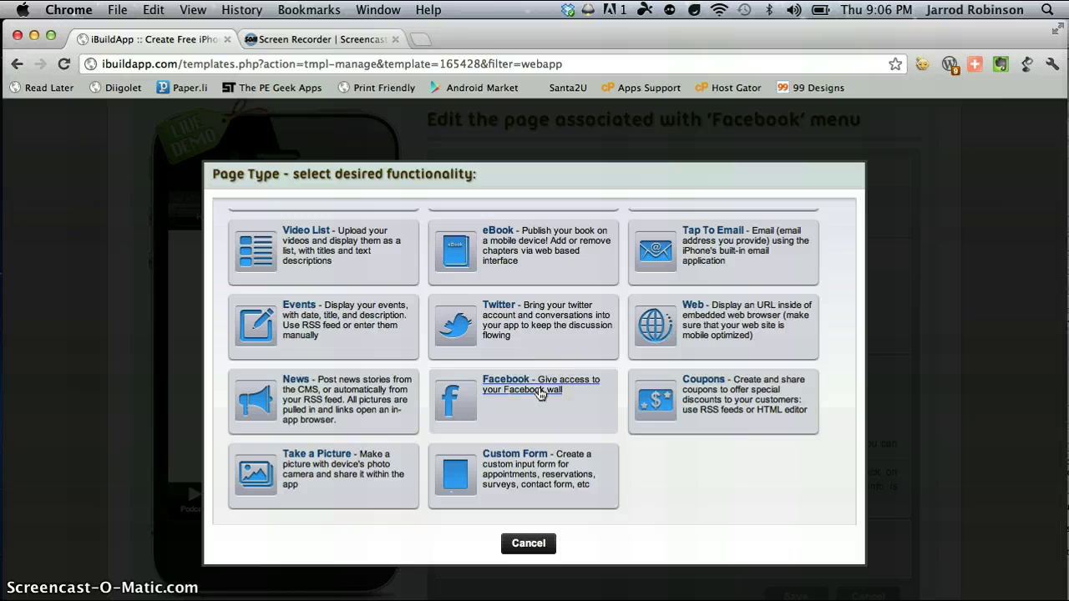
{"action": "left_click", "coordinate": [539, 389]}
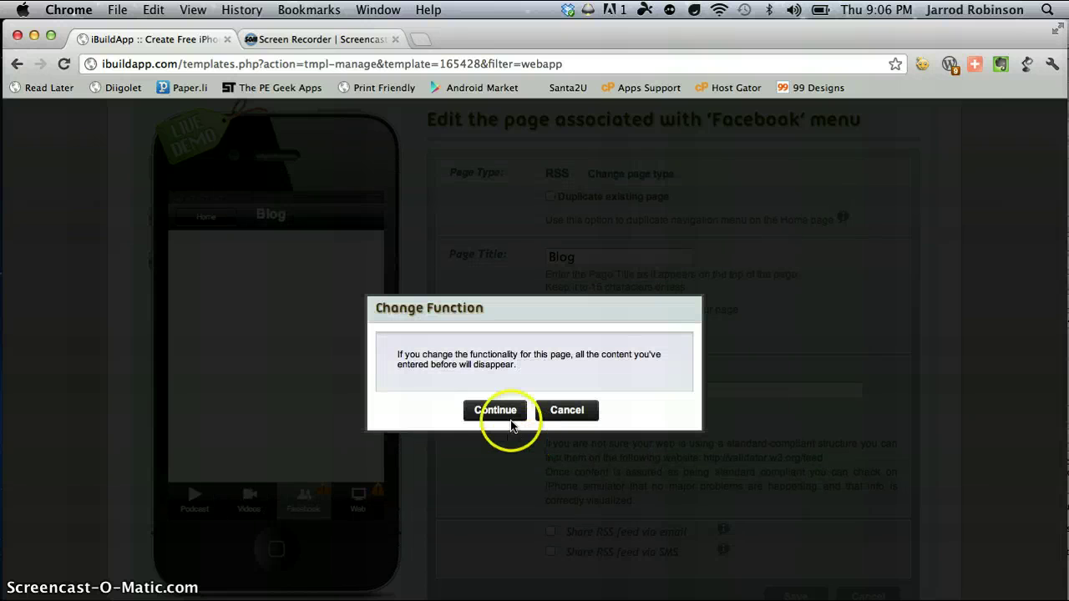
{"action": "left_click", "coordinate": [501, 414]}
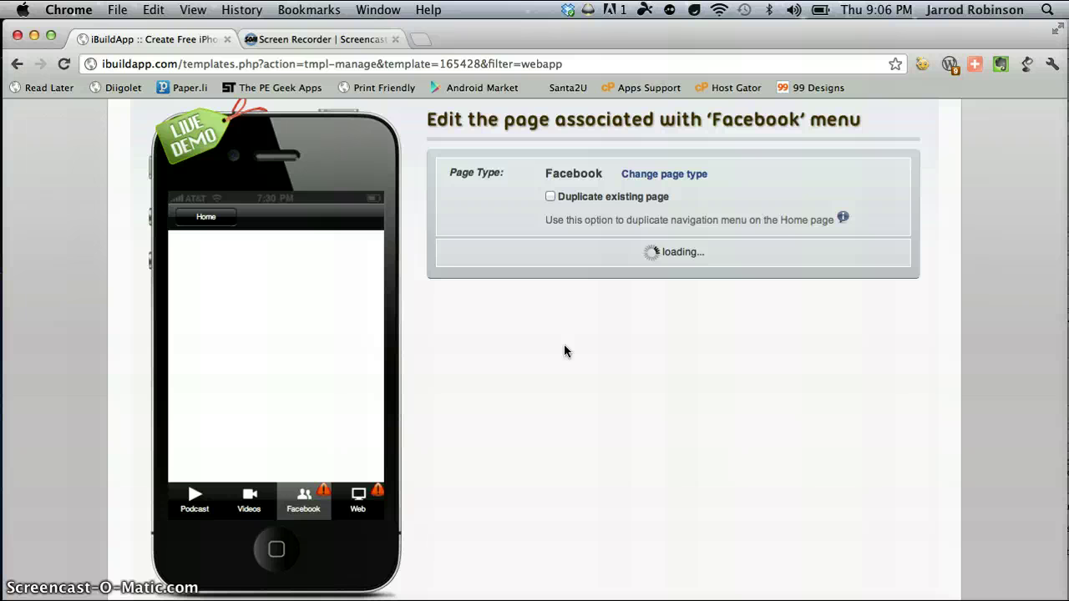
{"action": "left_click", "coordinate": [576, 324]}
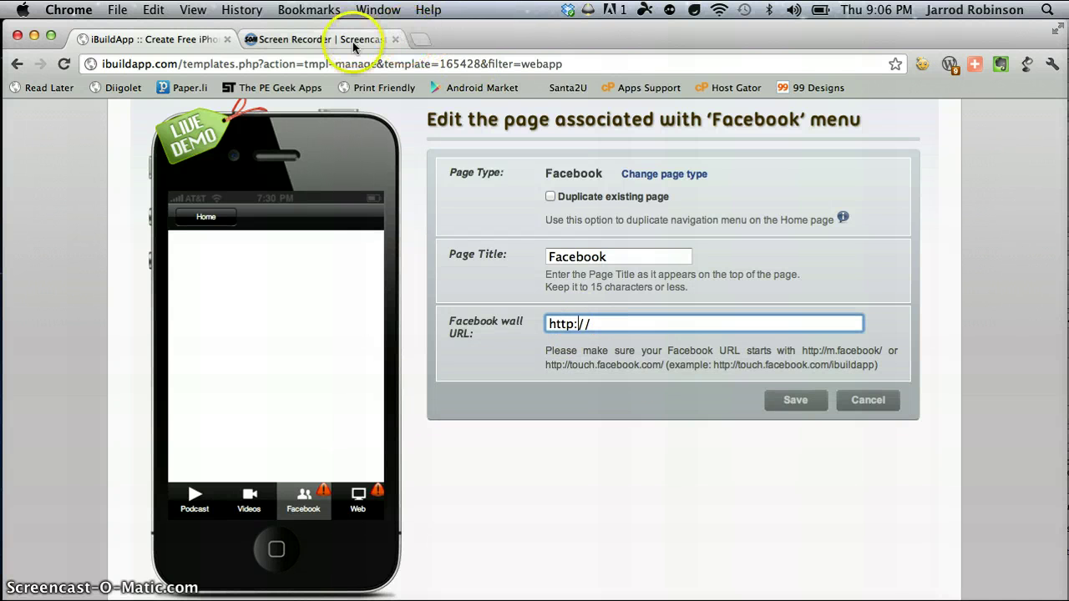
Copy the Facebook feed URL from line 3 of the notes and reopen the page-type choices
{"action": "key", "text": "ctrl+Up"}
{"action": "left_click", "coordinate": [198, 226]}
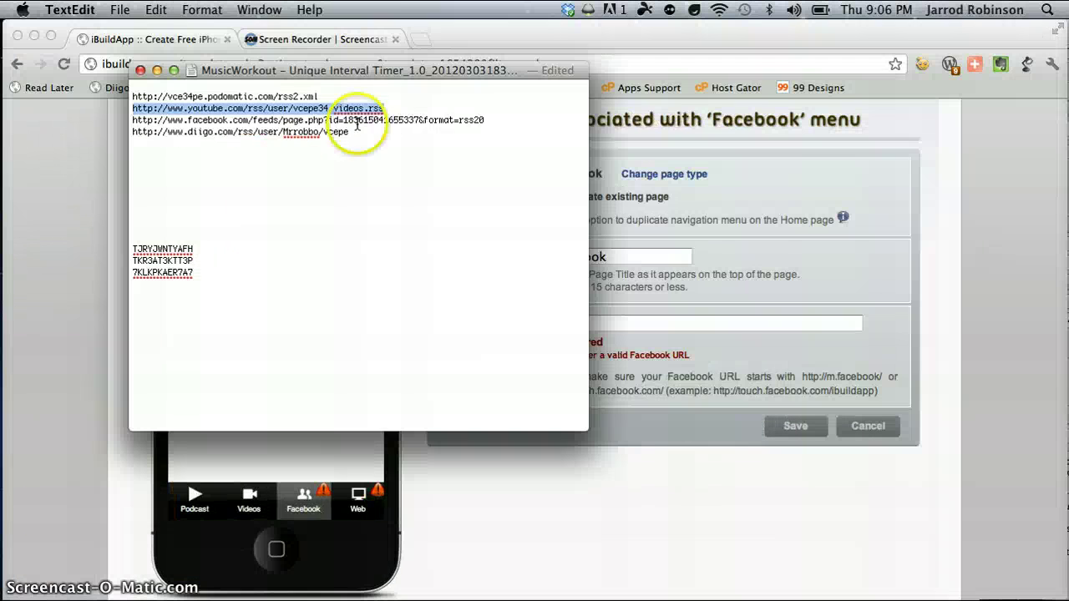
{"action": "left_click", "coordinate": [491, 119]}
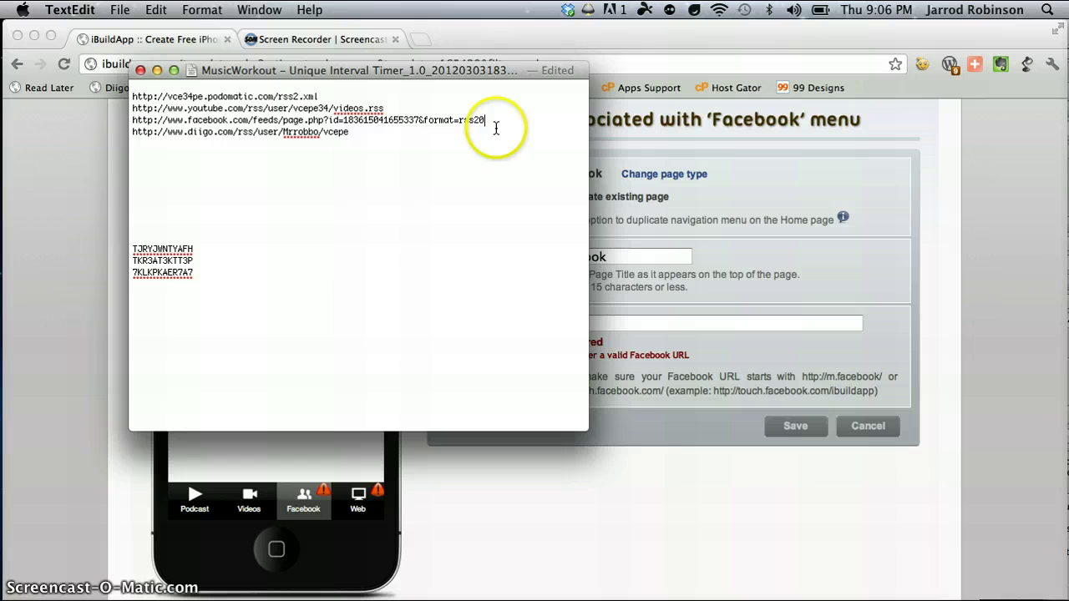
{"action": "left_click_drag", "start_coordinate": [496, 127], "coordinate": [136, 121]}
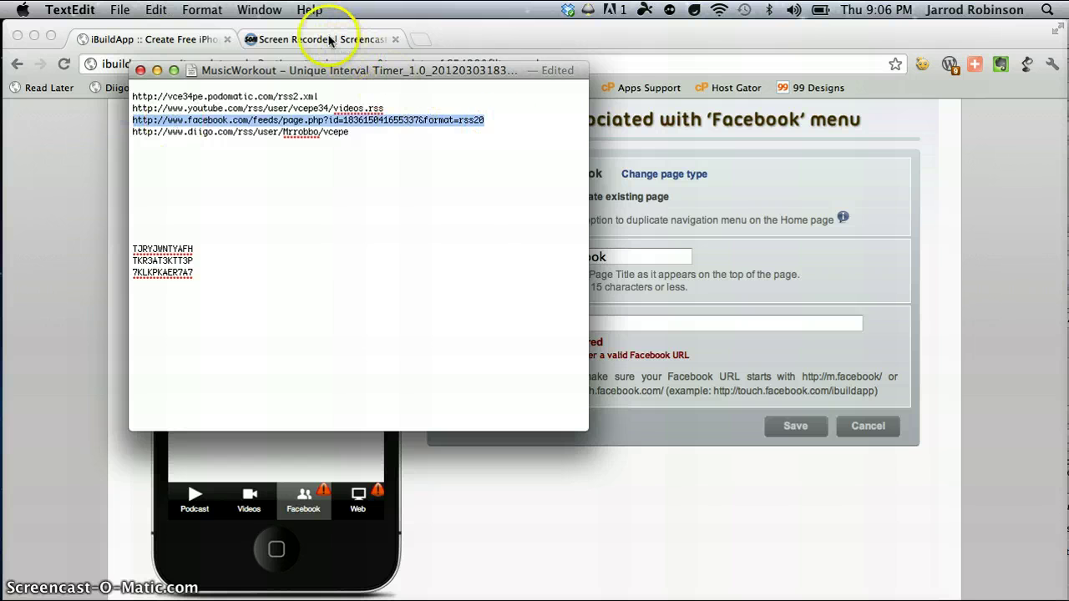
{"action": "left_click", "coordinate": [63, 183]}
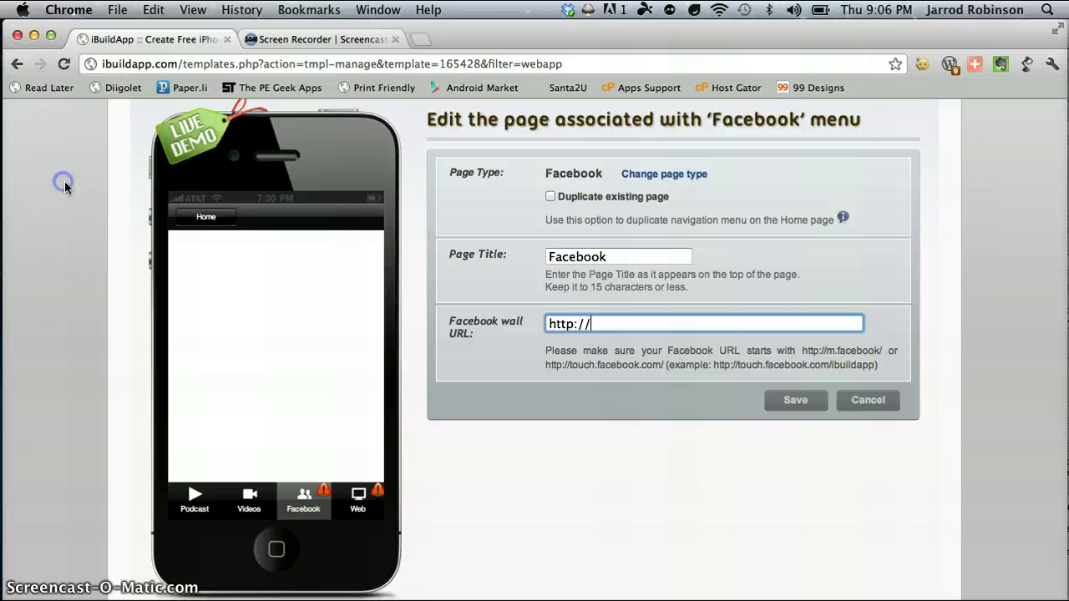
{"action": "left_click", "coordinate": [654, 182]}
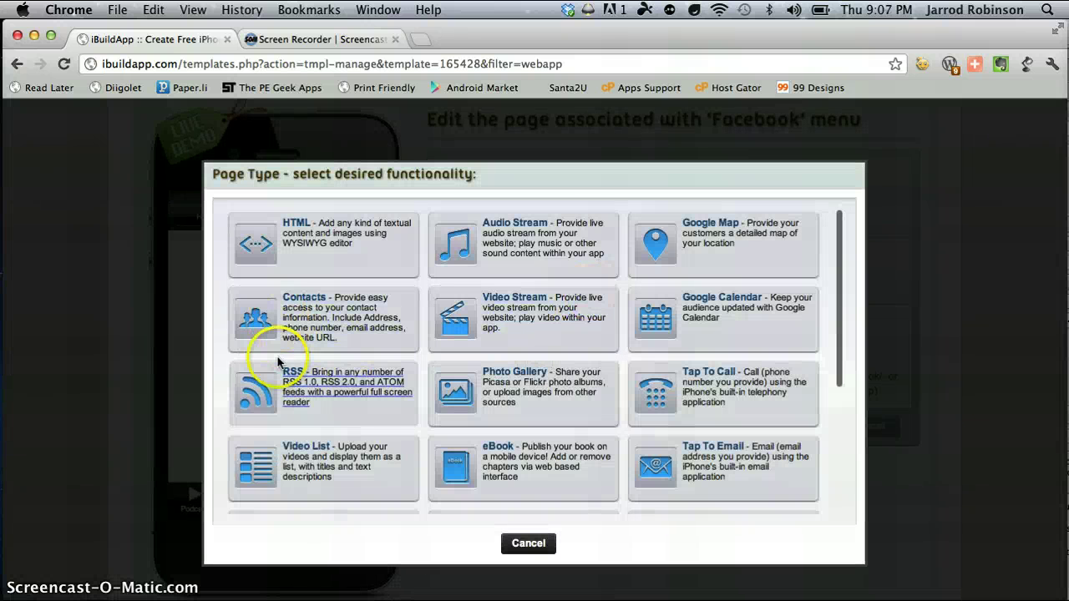
Make the Facebook page an RSS page, paste the copied Facebook feed URL, and save
{"action": "left_click", "coordinate": [278, 360]}
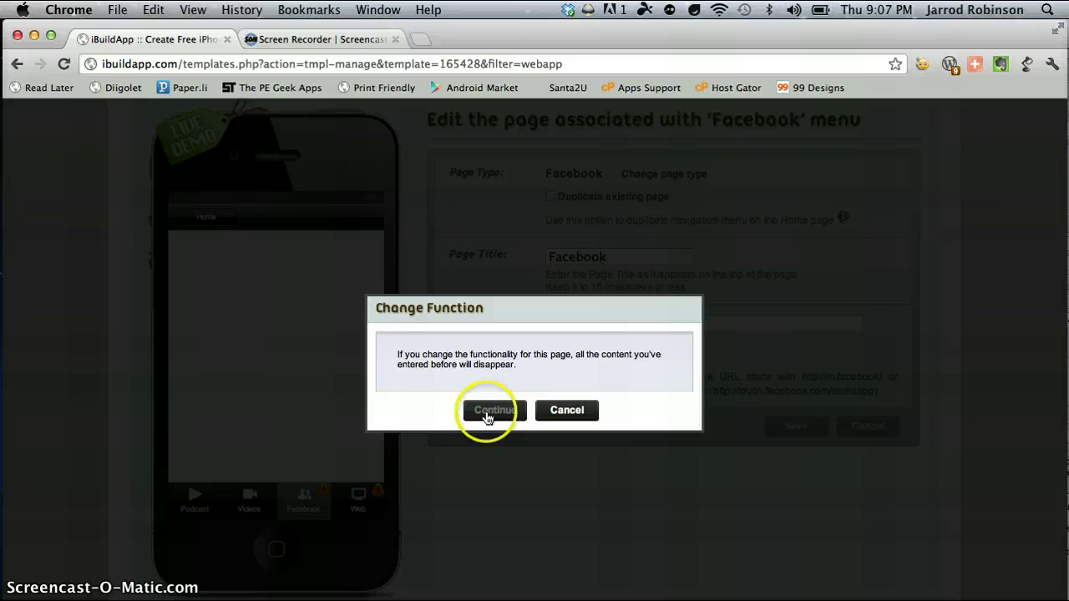
{"action": "left_click", "coordinate": [494, 410]}
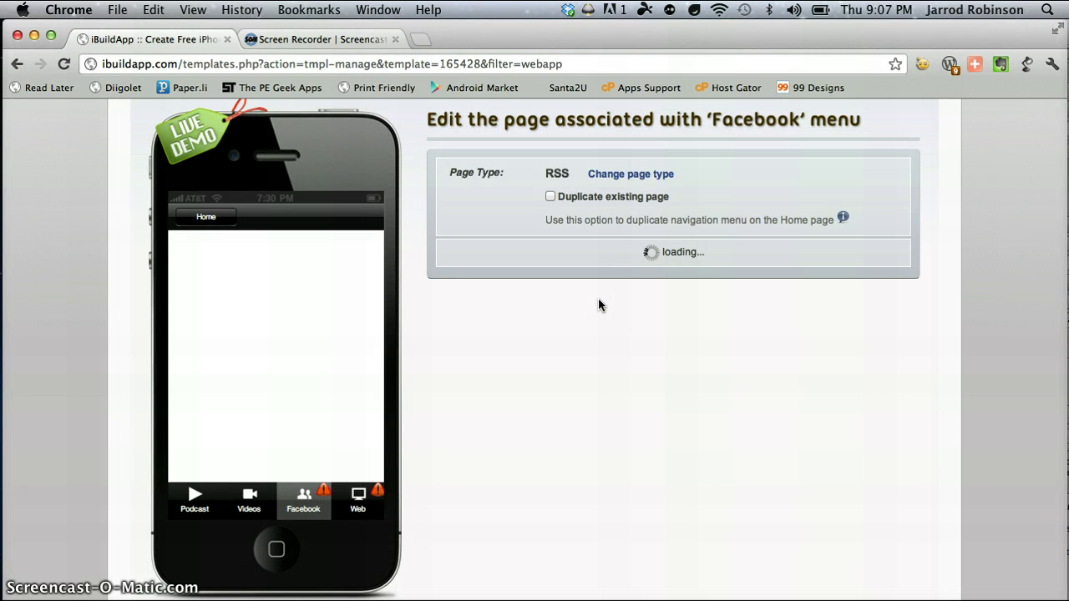
{"action": "left_click", "coordinate": [625, 388]}
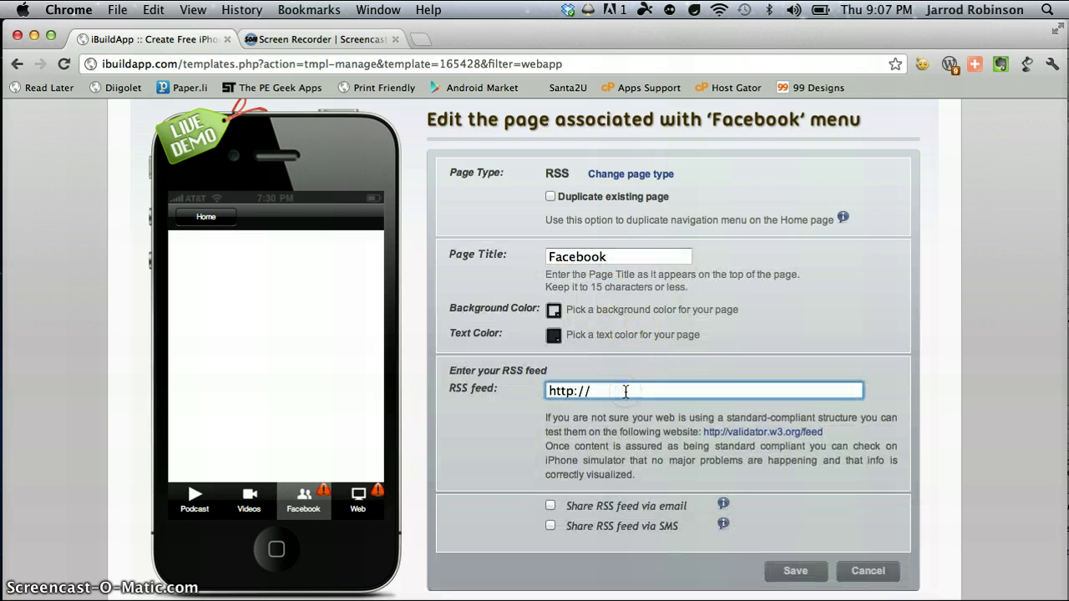
{"action": "left_click", "coordinate": [629, 391]}
{"action": "key", "text": "super+v"}
{"action": "left_click", "coordinate": [795, 571]}
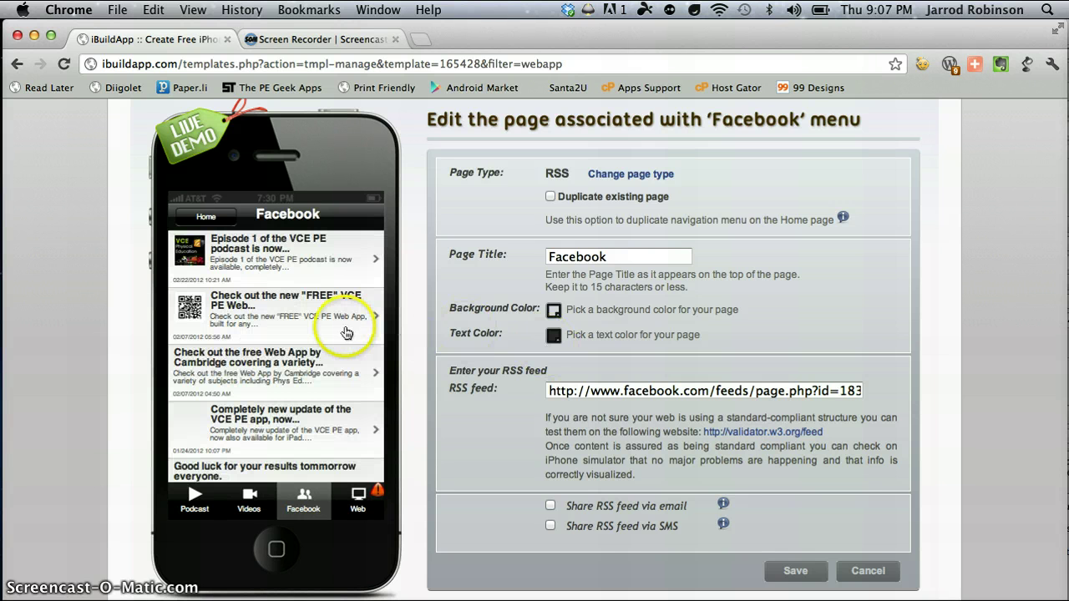
{"action": "scroll", "coordinate": [284, 405], "scroll_direction": "down", "scroll_amount": 1}
{"action": "scroll", "coordinate": [284, 406], "scroll_direction": "down", "scroll_amount": 5}
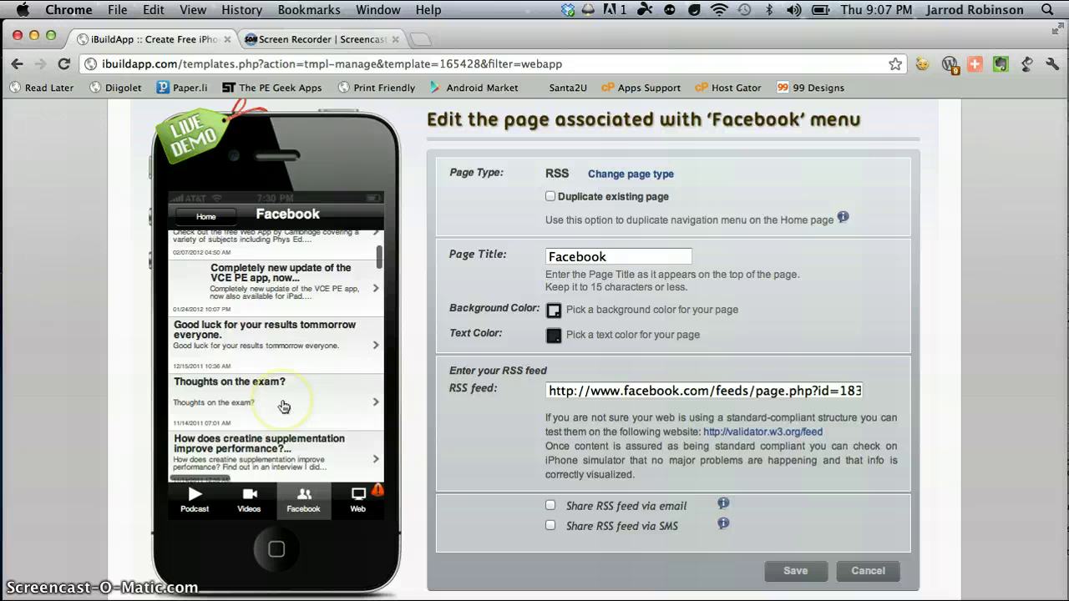
{"action": "scroll", "coordinate": [287, 405], "scroll_direction": "up", "scroll_amount": 10}
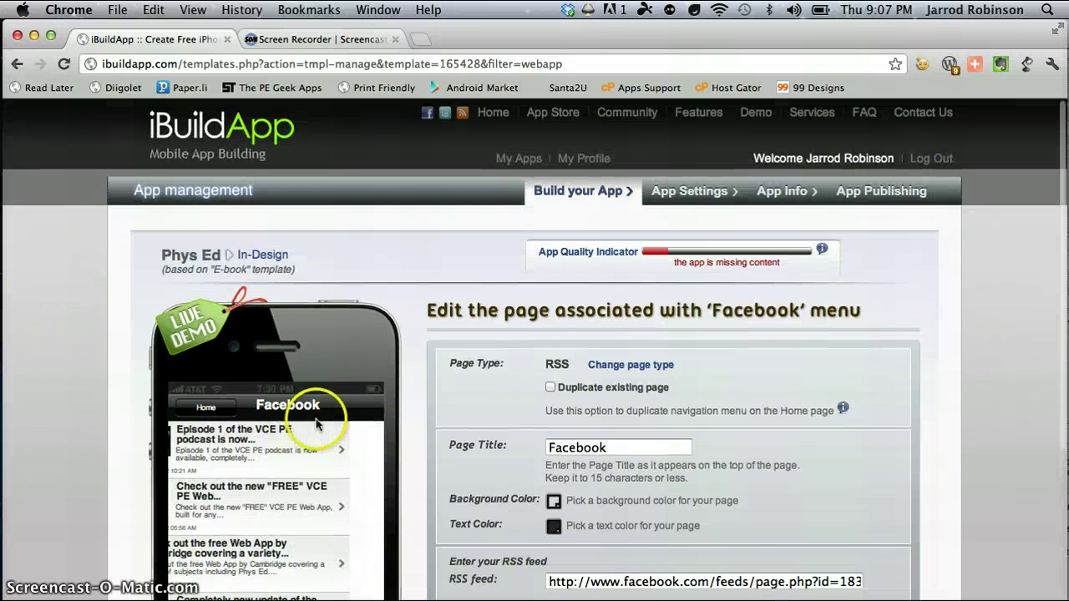
{"action": "scroll", "coordinate": [119, 429], "scroll_direction": "down", "scroll_amount": 5}
Change the Web tab's page type to RSS
{"action": "left_click", "coordinate": [358, 474]}
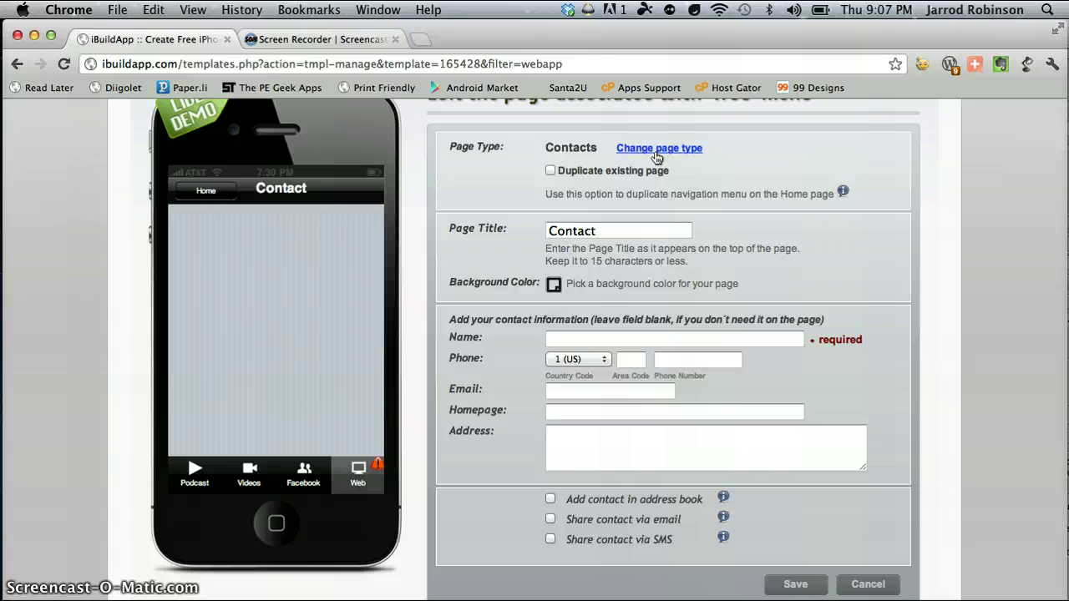
{"action": "left_click", "coordinate": [656, 156]}
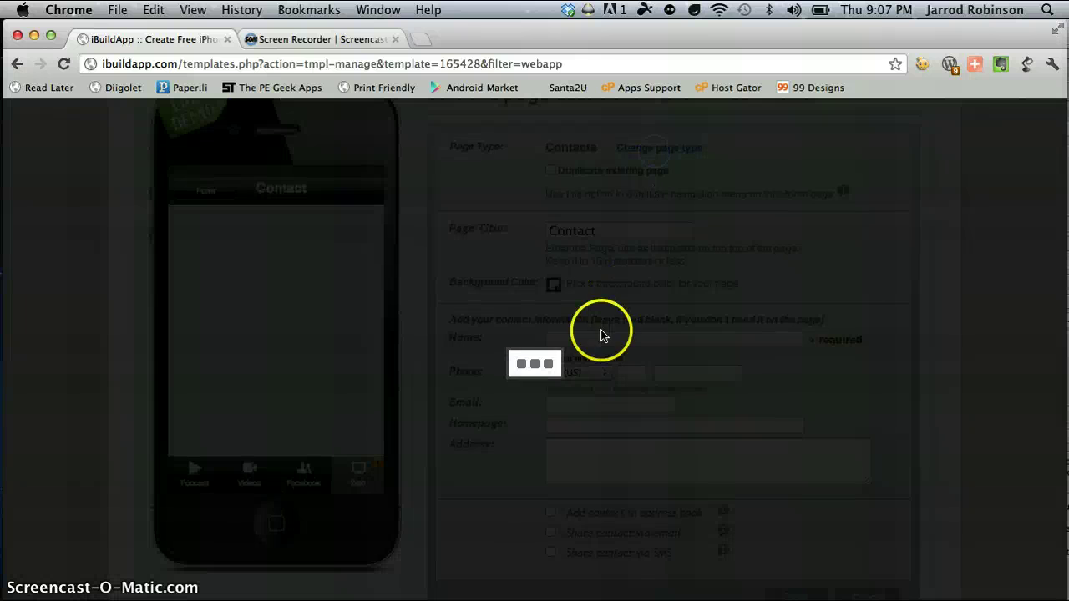
{"action": "left_click", "coordinate": [294, 380]}
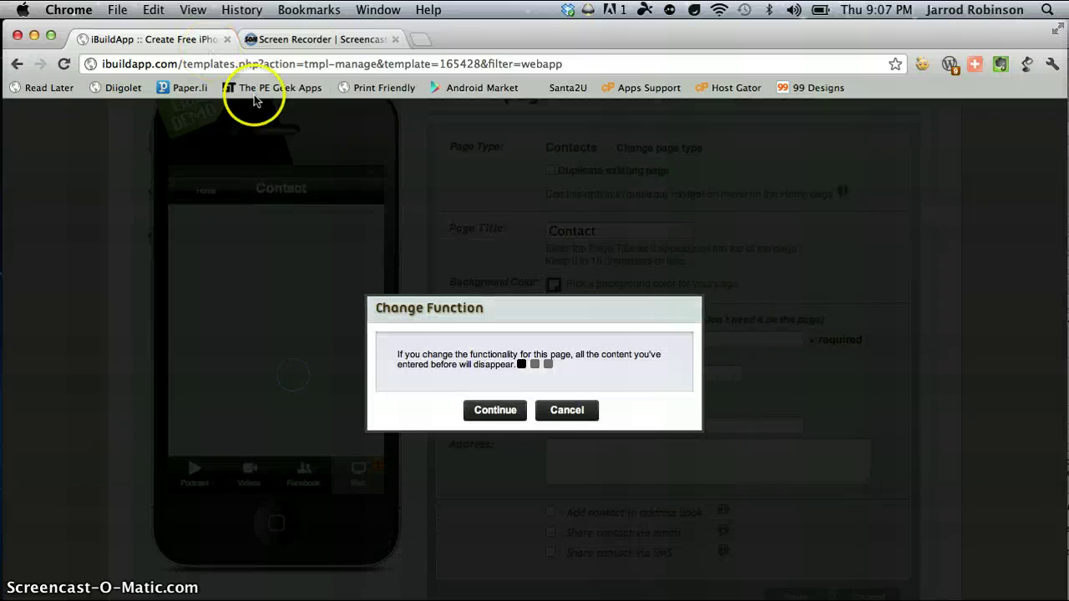
{"action": "left_click", "coordinate": [480, 410]}
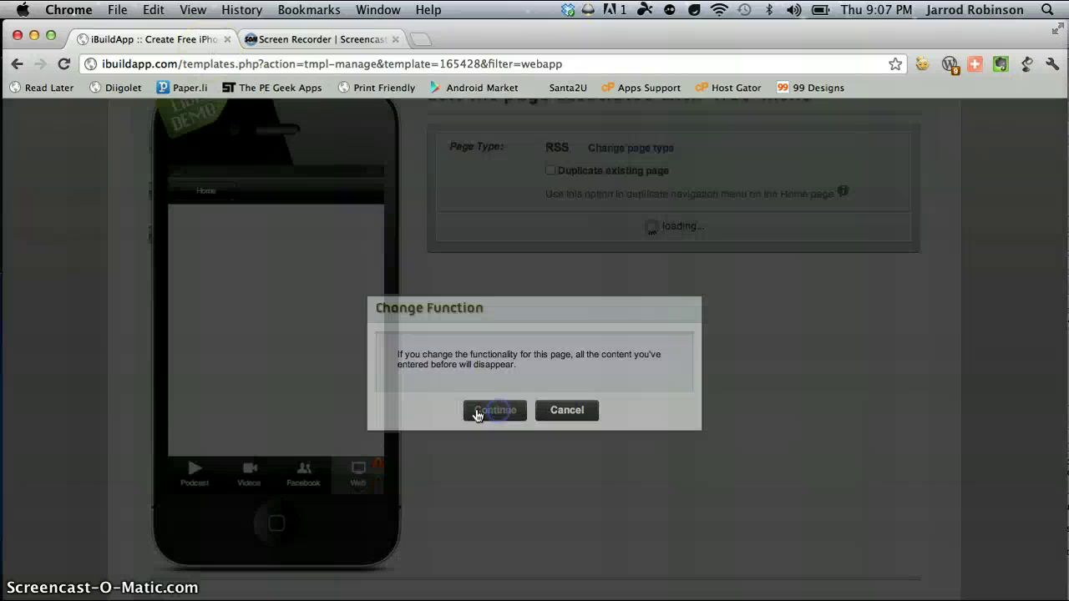
Copy the Diigo RSS URL from line 4 of the notes, paste it as the feed, and save
{"action": "key", "text": "ctrl+Up"}
{"action": "left_click", "coordinate": [214, 226]}
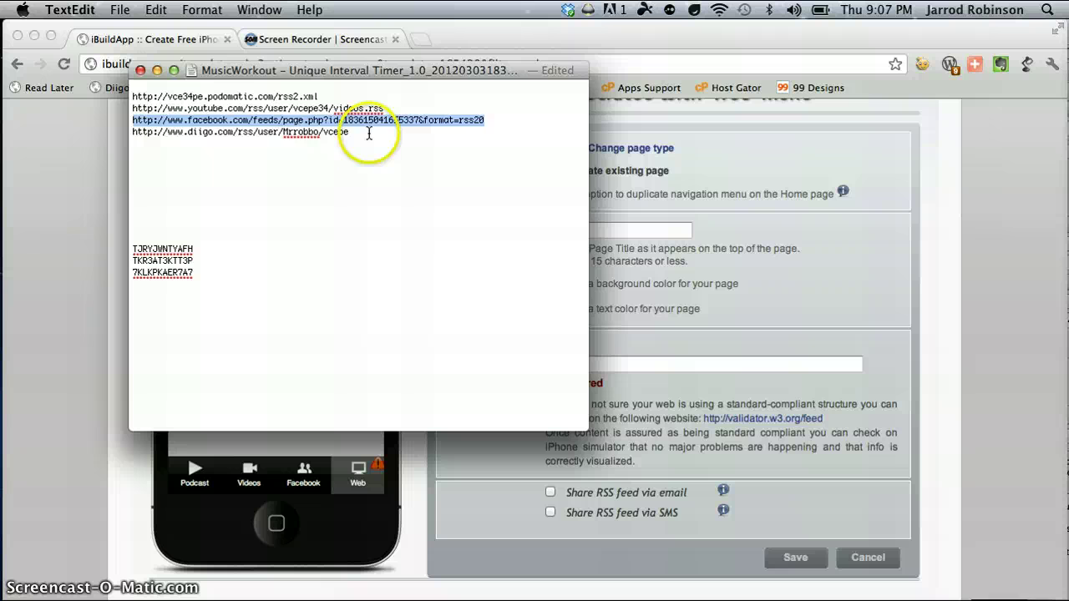
{"action": "left_click_drag", "start_coordinate": [382, 131], "coordinate": [130, 130]}
{"action": "key", "text": "super+c"}
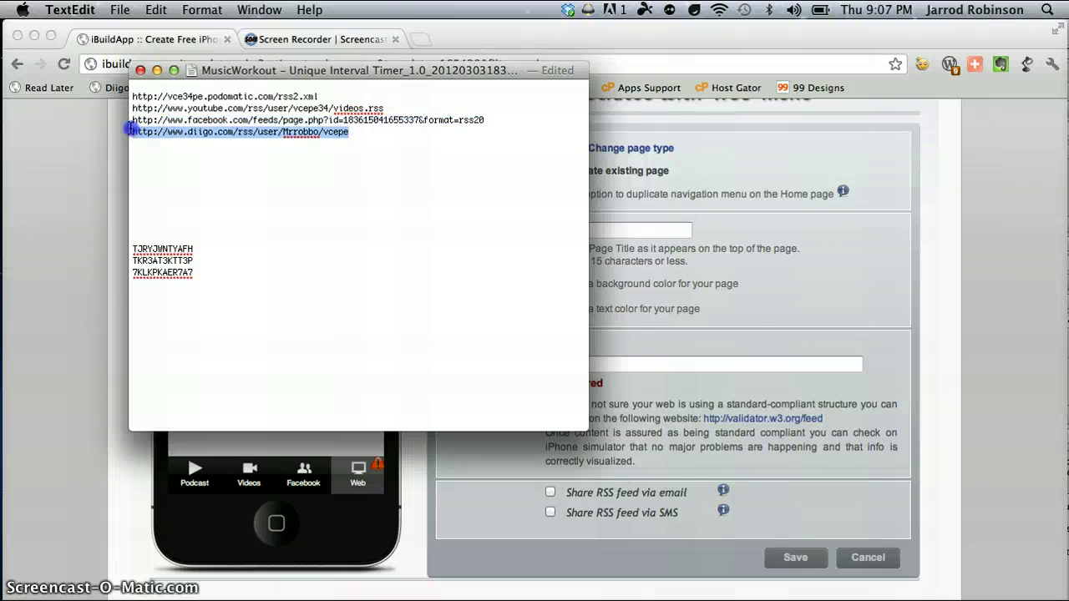
{"action": "key", "text": "ctrl+Up"}
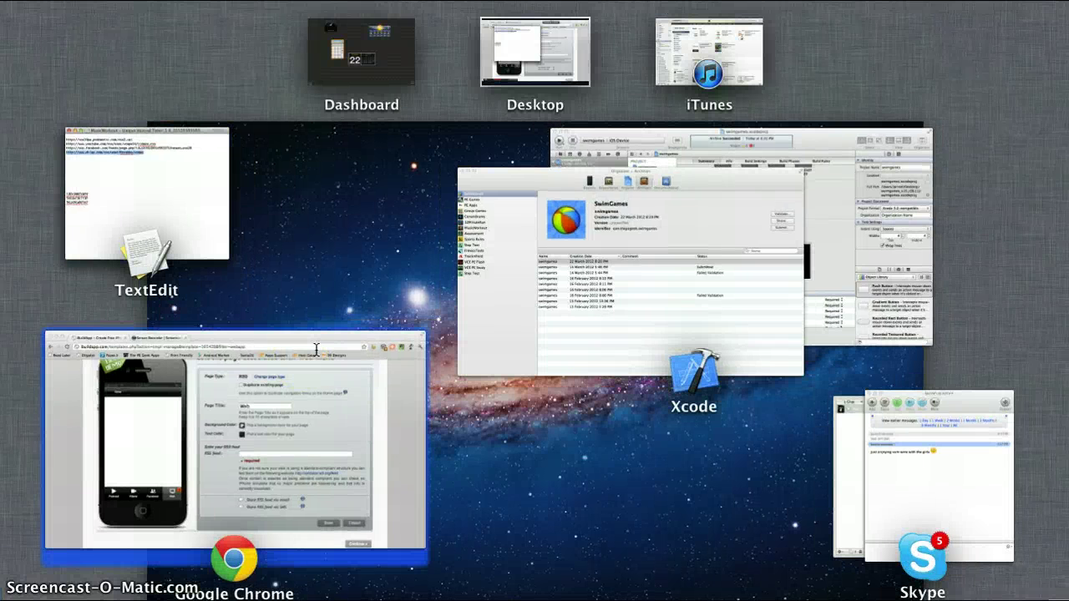
{"action": "left_click", "coordinate": [271, 393]}
{"action": "left_click", "coordinate": [606, 362]}
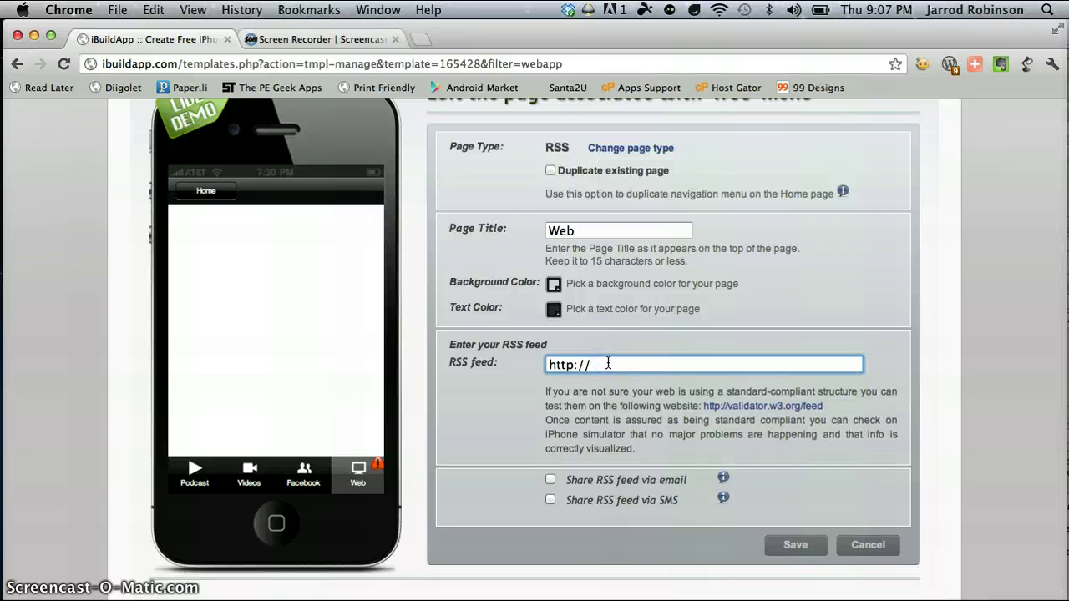
{"action": "key", "text": "super+v"}
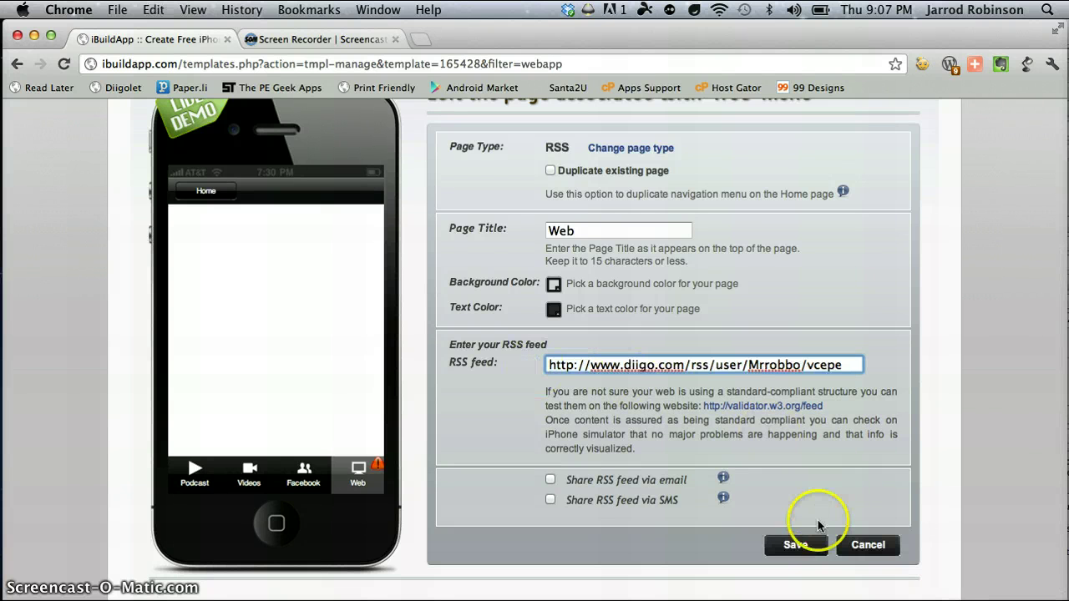
{"action": "left_click", "coordinate": [797, 544]}
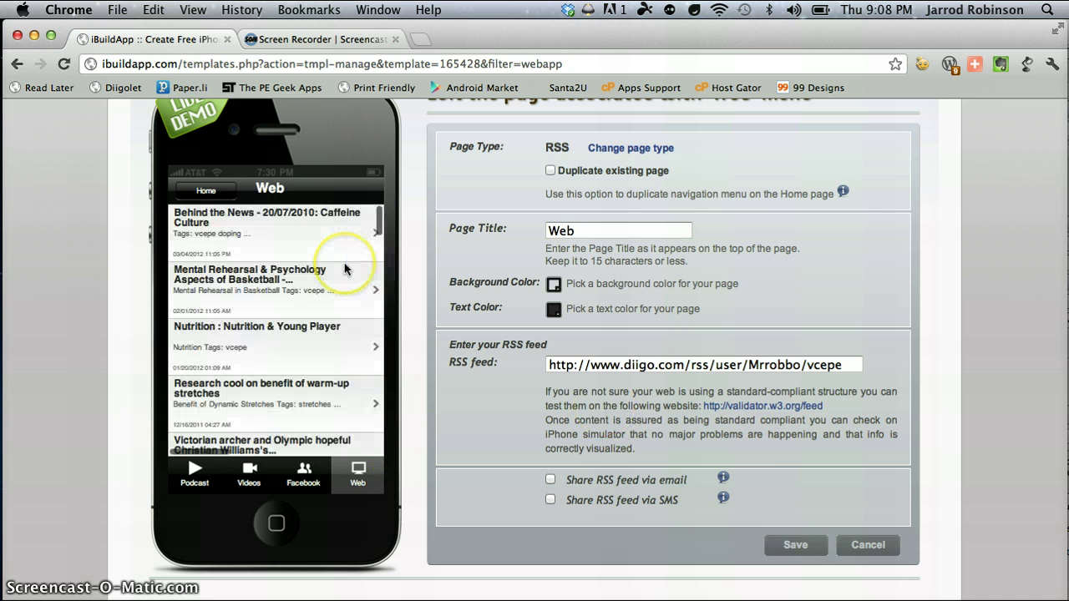
Preview the Podcast page, then return the simulator to the VCE Physical Education home screen
{"action": "scroll", "coordinate": [345, 269], "scroll_direction": "down", "scroll_amount": 5}
{"action": "scroll", "coordinate": [276, 351], "scroll_direction": "up", "scroll_amount": 8}
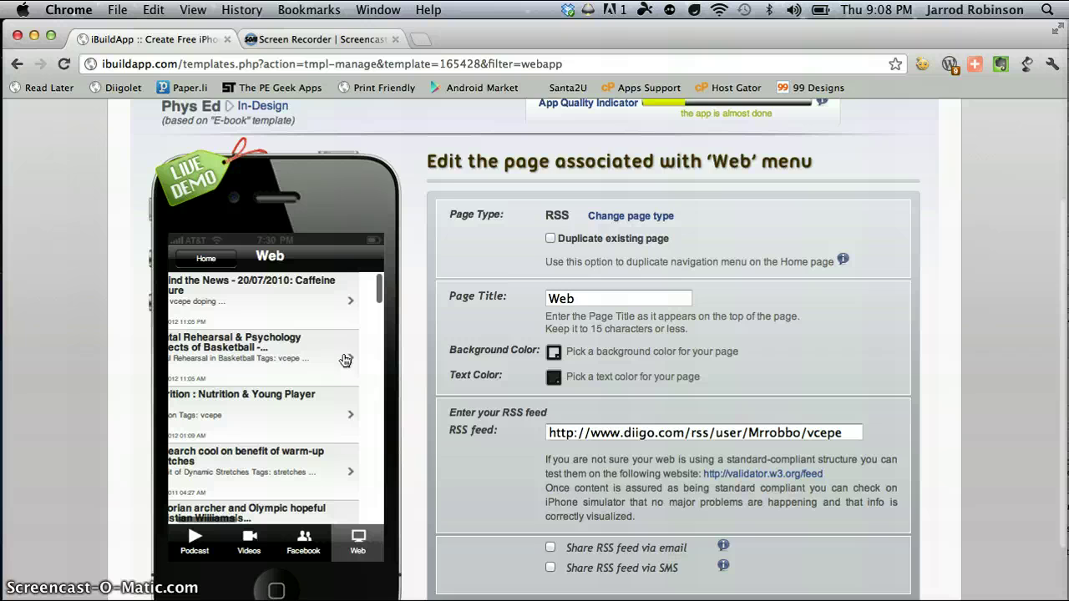
{"action": "scroll", "coordinate": [243, 367], "scroll_direction": "right", "scroll_amount": 2}
{"action": "scroll", "coordinate": [109, 366], "scroll_direction": "down", "scroll_amount": 3}
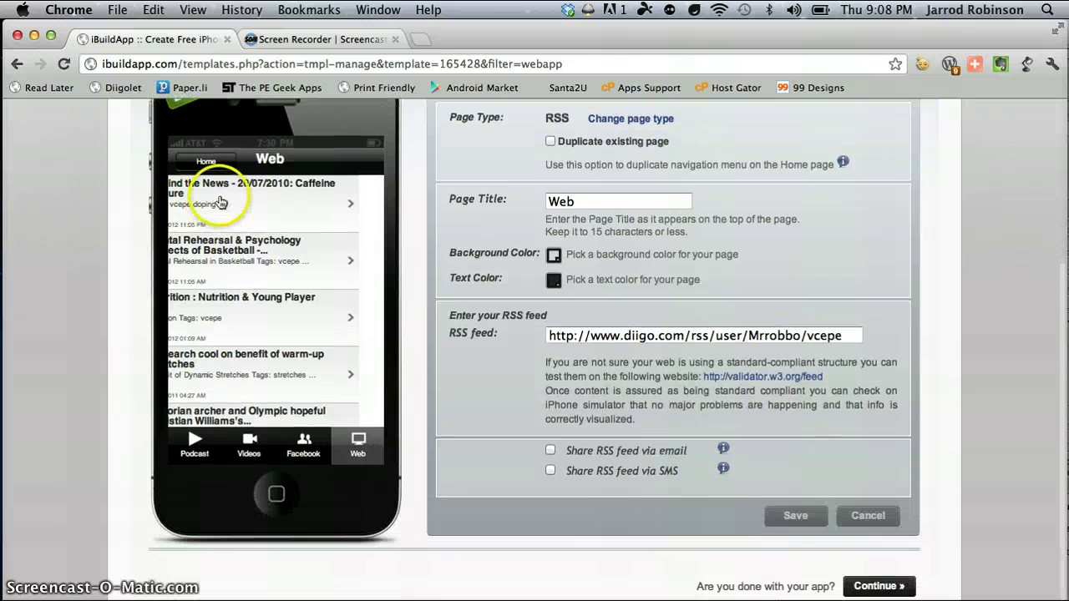
{"action": "left_click", "coordinate": [199, 456]}
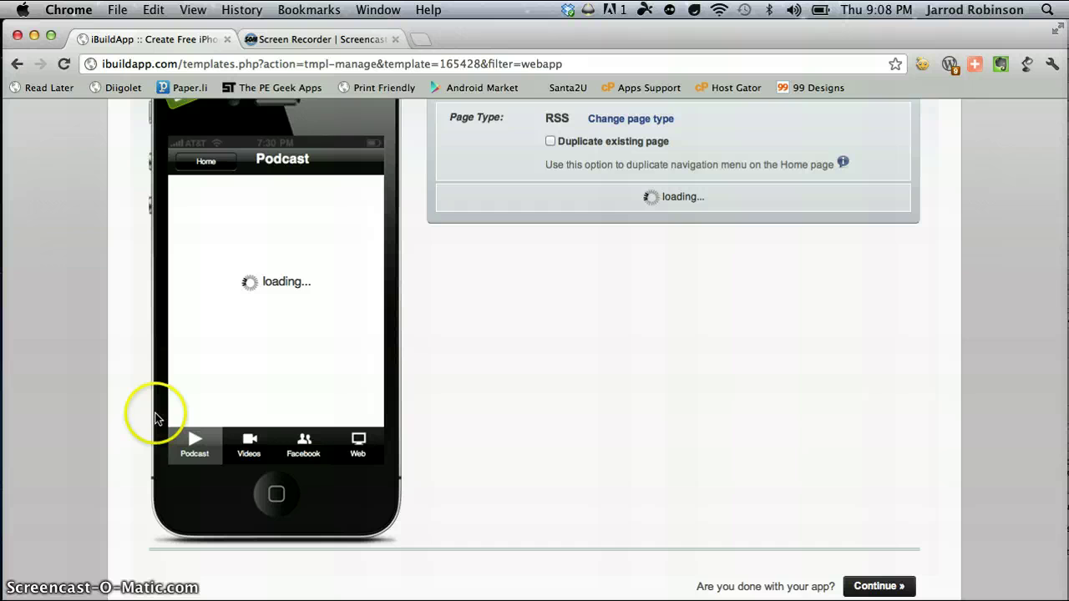
{"action": "left_click", "coordinate": [206, 167]}
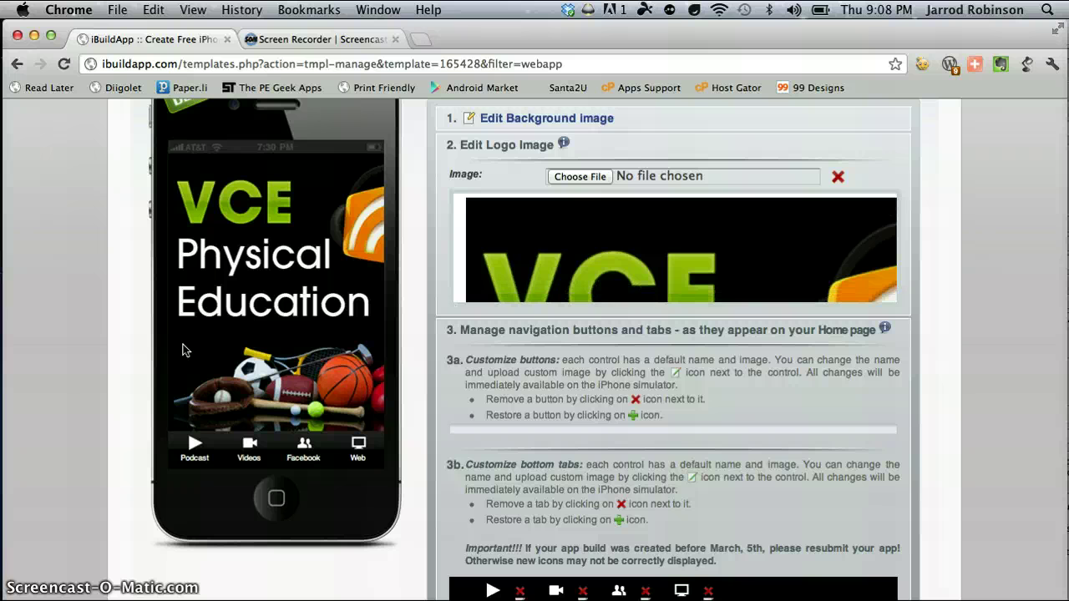
{"action": "left_click", "coordinate": [121, 445]}
{"action": "left_click", "coordinate": [255, 445]}
{"action": "scroll", "coordinate": [96, 463], "scroll_direction": "down", "scroll_amount": 3}
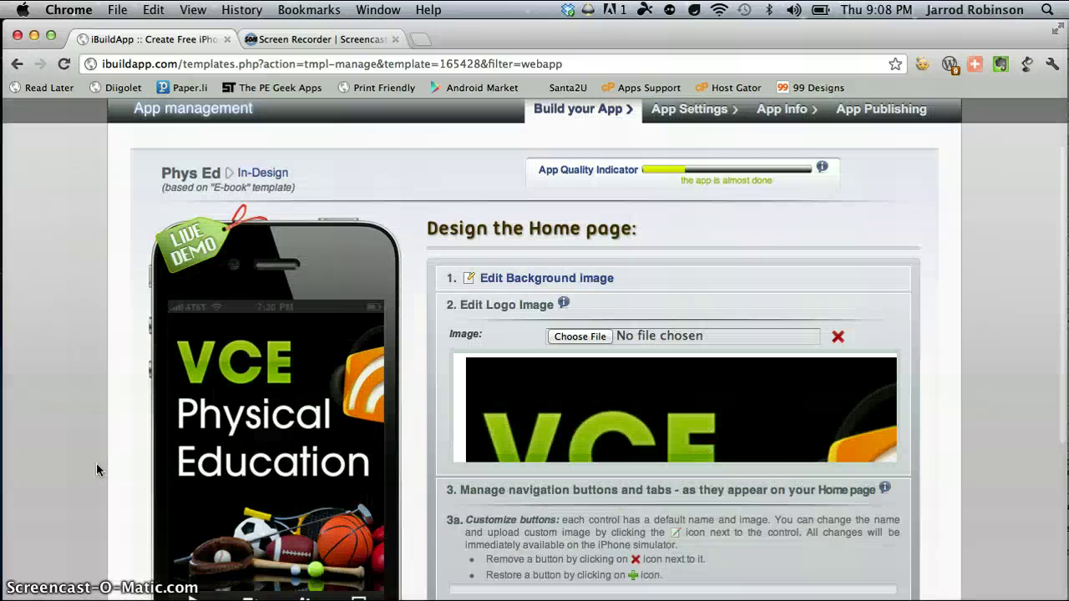
Open the Web tab's page editor and show its page types: HTML, RSS, Photo Gallery and more
{"action": "scroll", "coordinate": [96, 463], "scroll_direction": "down", "scroll_amount": 5}
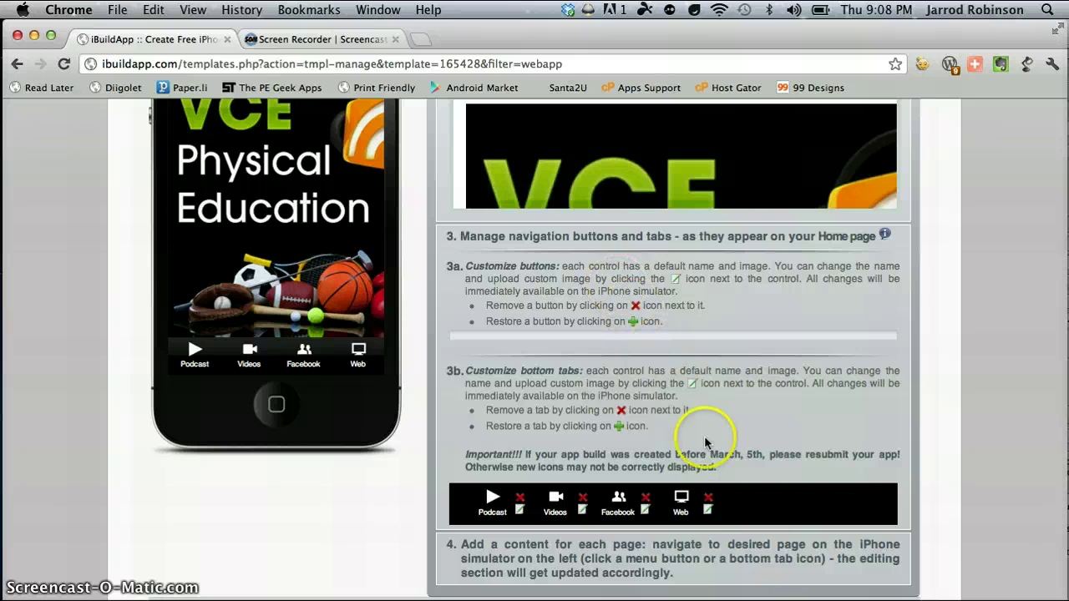
{"action": "left_click", "coordinate": [707, 508]}
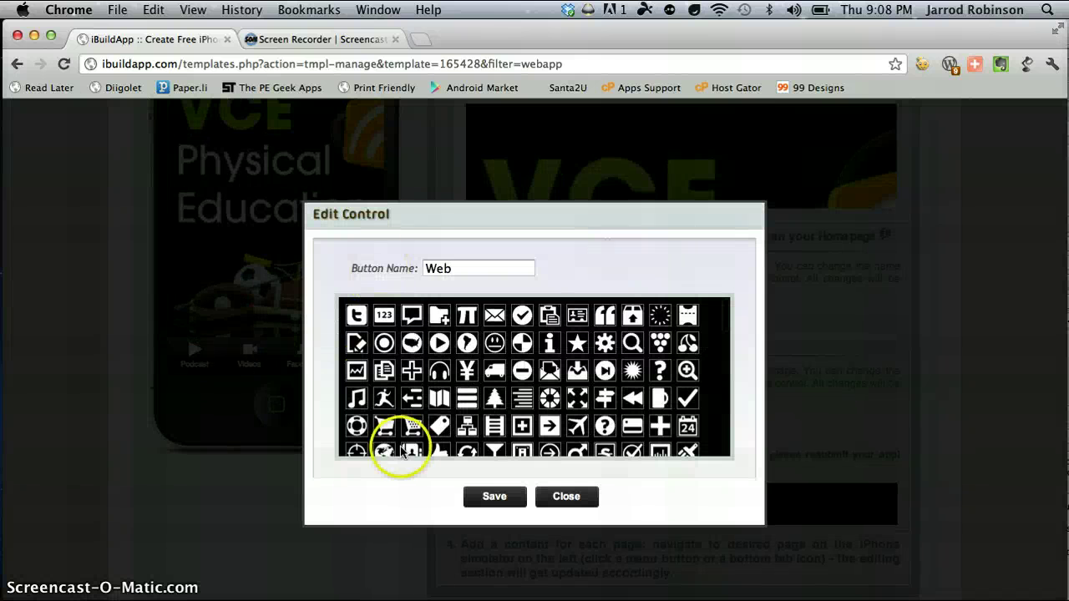
{"action": "left_click", "coordinate": [566, 496]}
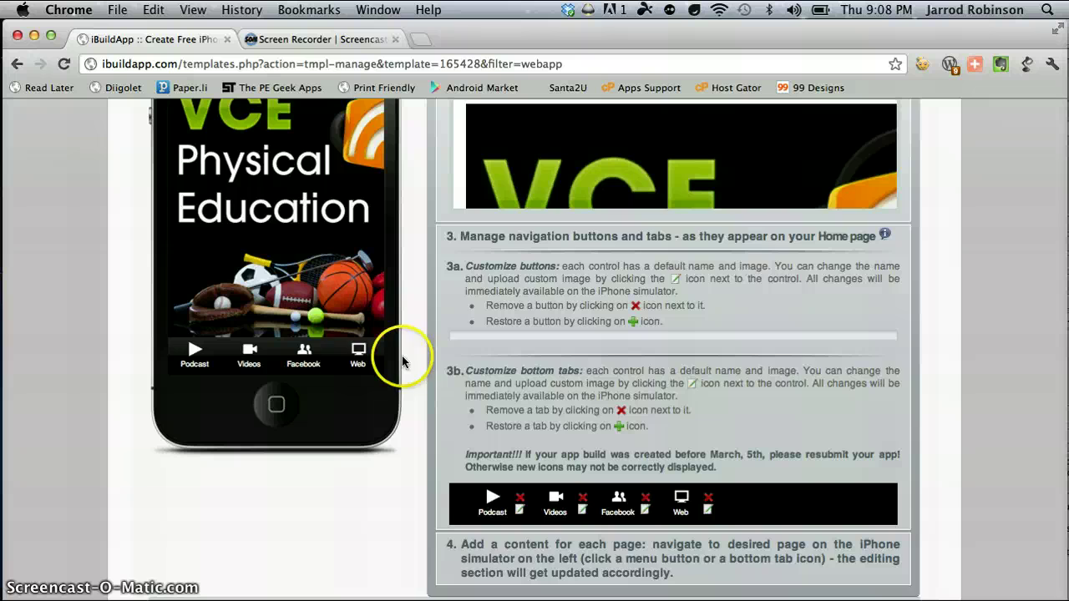
{"action": "left_click", "coordinate": [357, 355]}
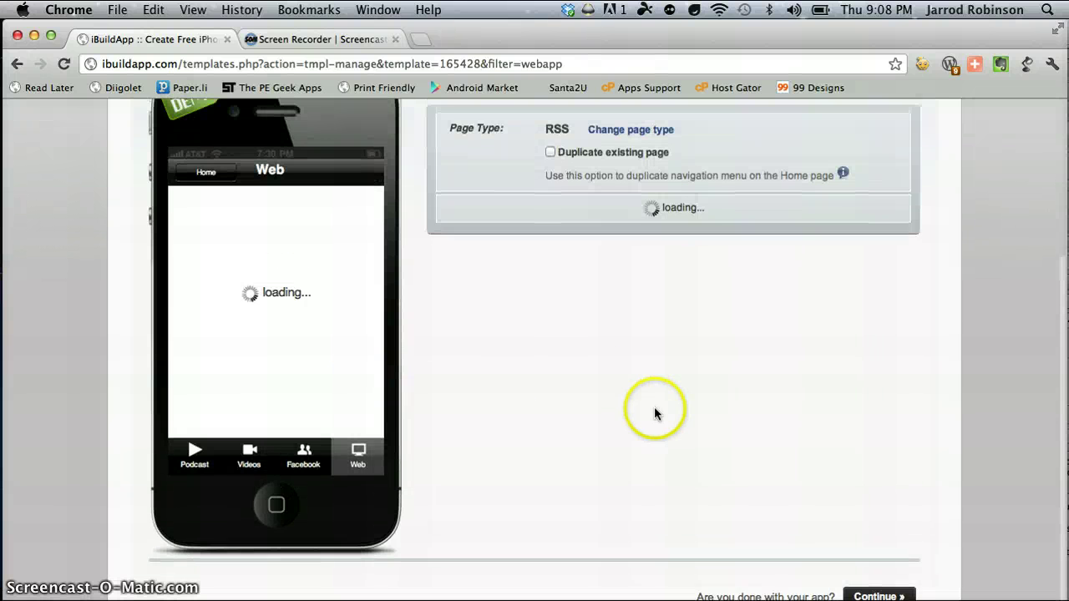
{"action": "left_click", "coordinate": [632, 162]}
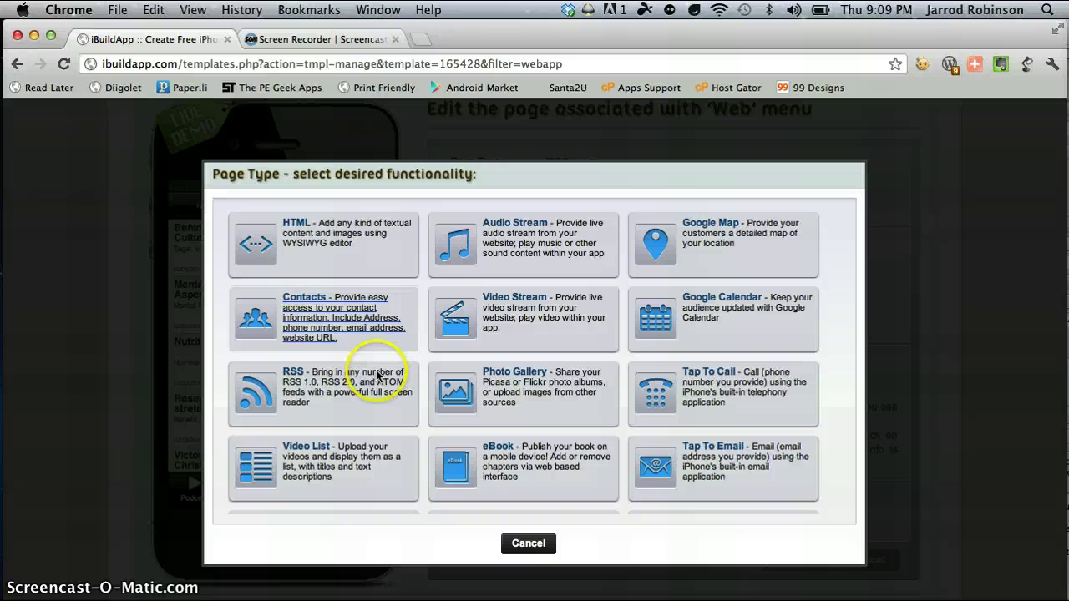
Scroll the Page Type list and select Tap To Email for the Web tab's page
{"action": "scroll", "coordinate": [452, 433], "scroll_direction": "down", "scroll_amount": 1}
{"action": "scroll", "coordinate": [451, 432], "scroll_direction": "down", "scroll_amount": 2}
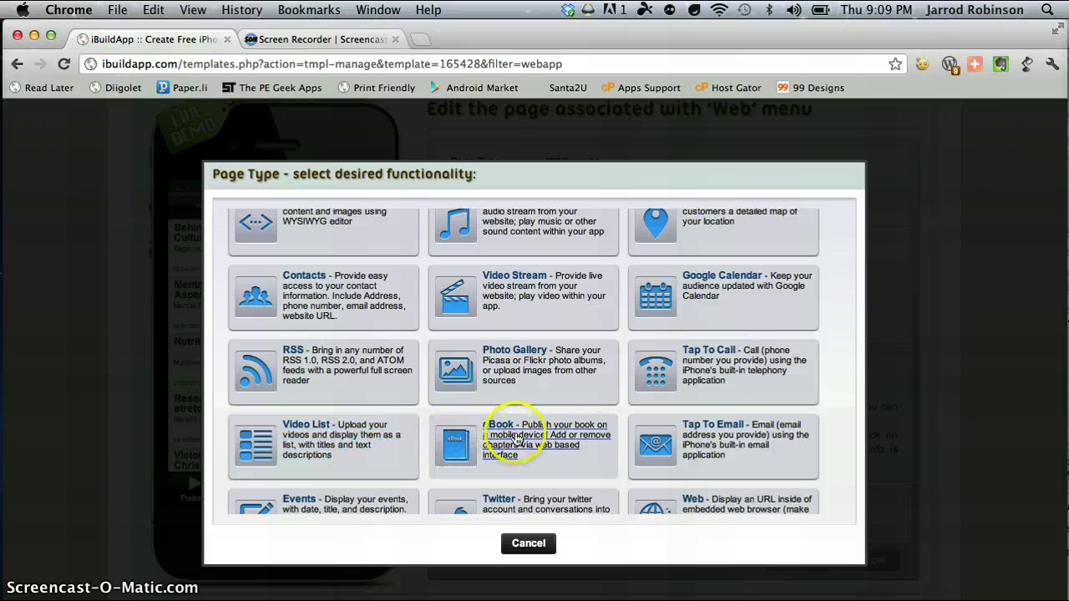
{"action": "scroll", "coordinate": [731, 446], "scroll_direction": "down", "scroll_amount": 2}
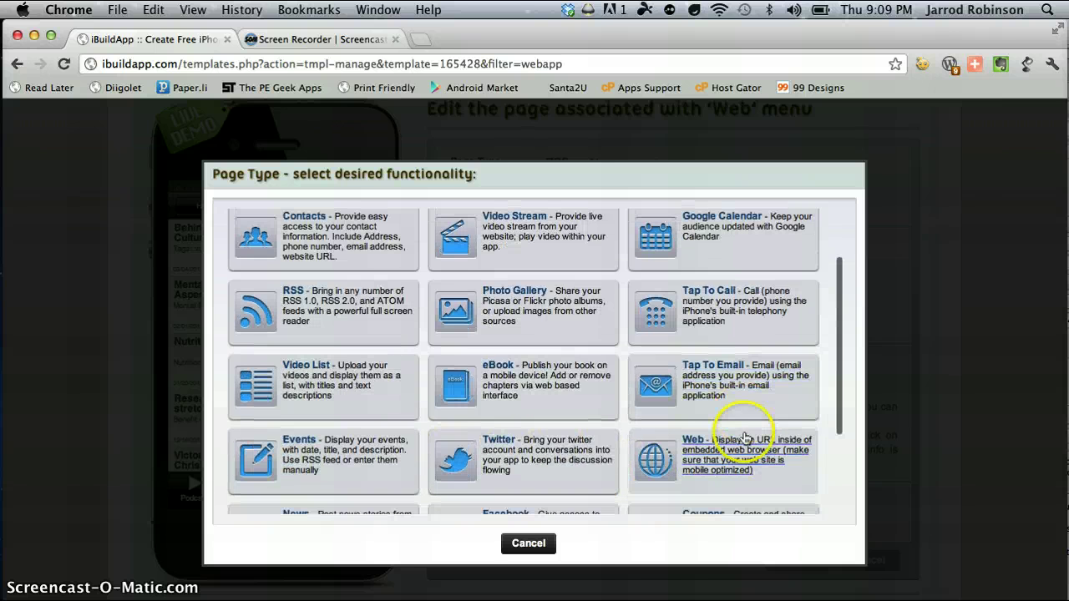
{"action": "left_click", "coordinate": [746, 390]}
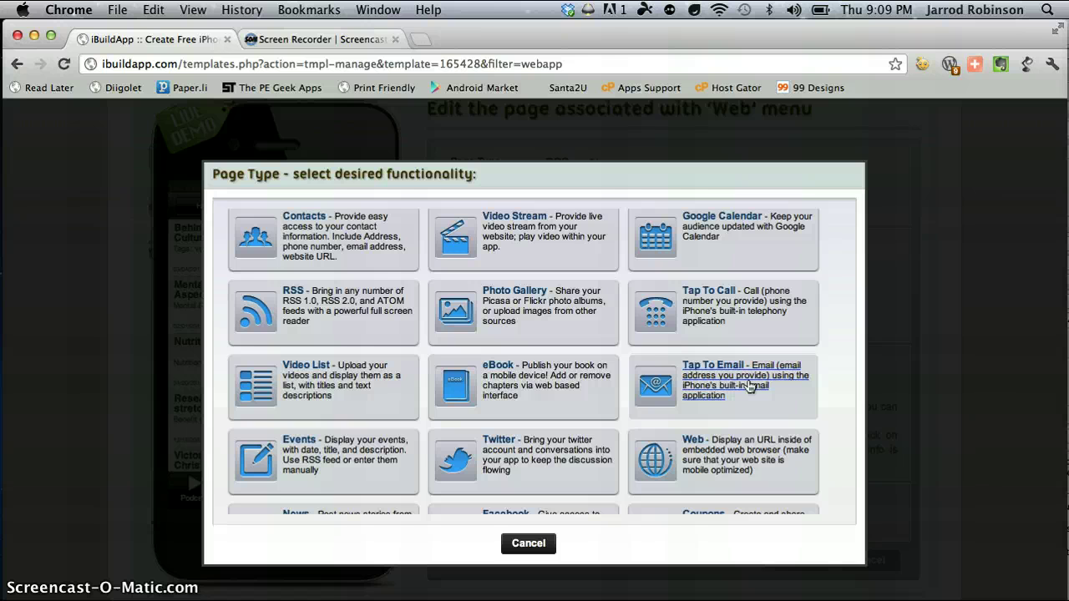
{"action": "left_click", "coordinate": [740, 382]}
{"action": "scroll", "coordinate": [741, 383], "scroll_direction": "down", "scroll_amount": 3}
{"action": "left_click", "coordinate": [718, 344]}
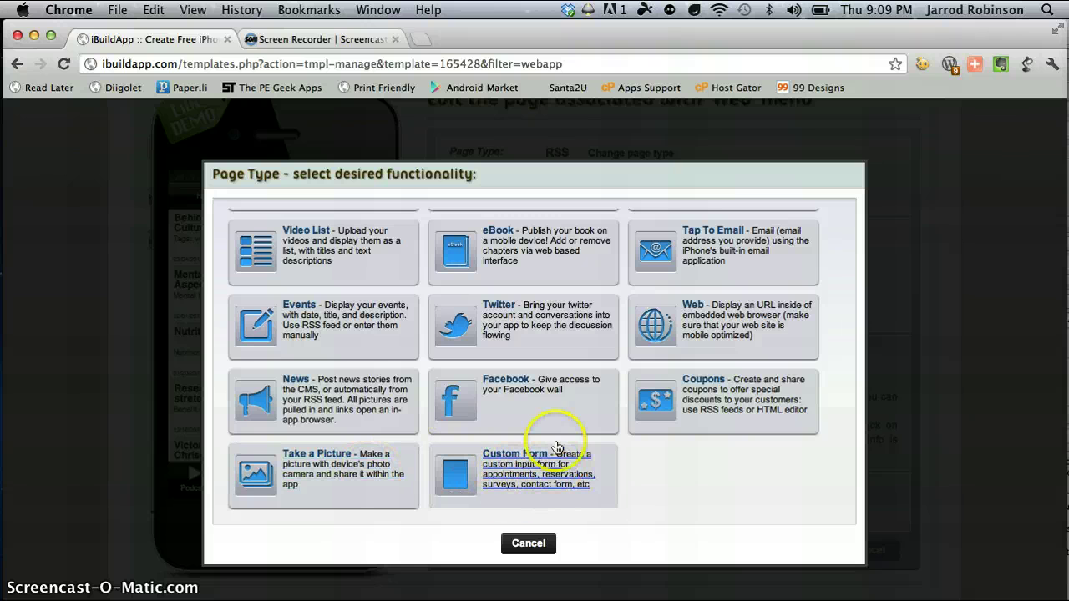
{"action": "scroll", "coordinate": [614, 419], "scroll_direction": "up", "scroll_amount": 3}
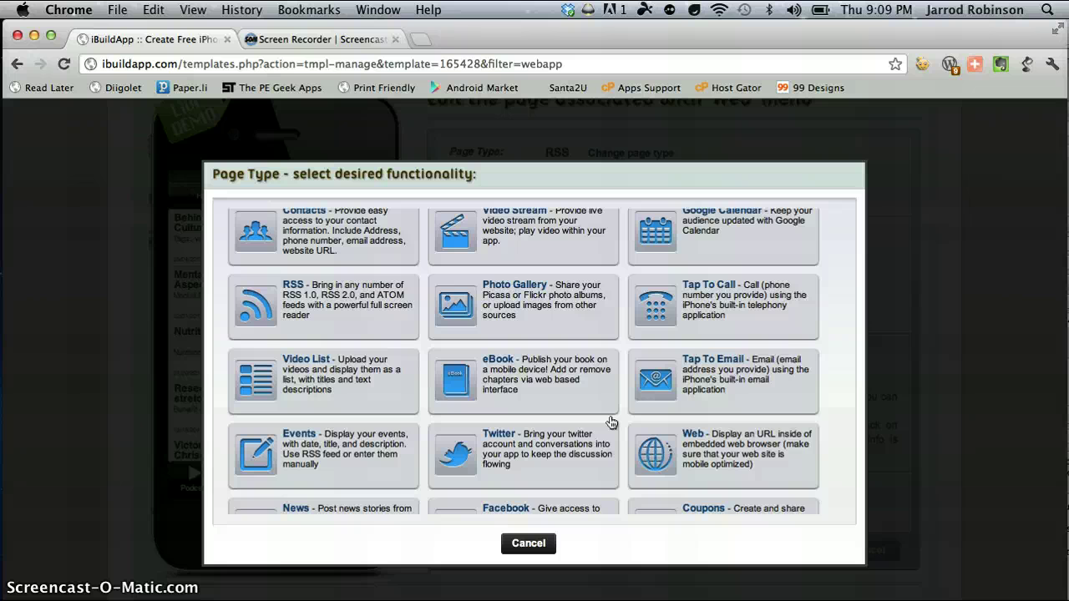
{"action": "scroll", "coordinate": [610, 423], "scroll_direction": "up", "scroll_amount": 1}
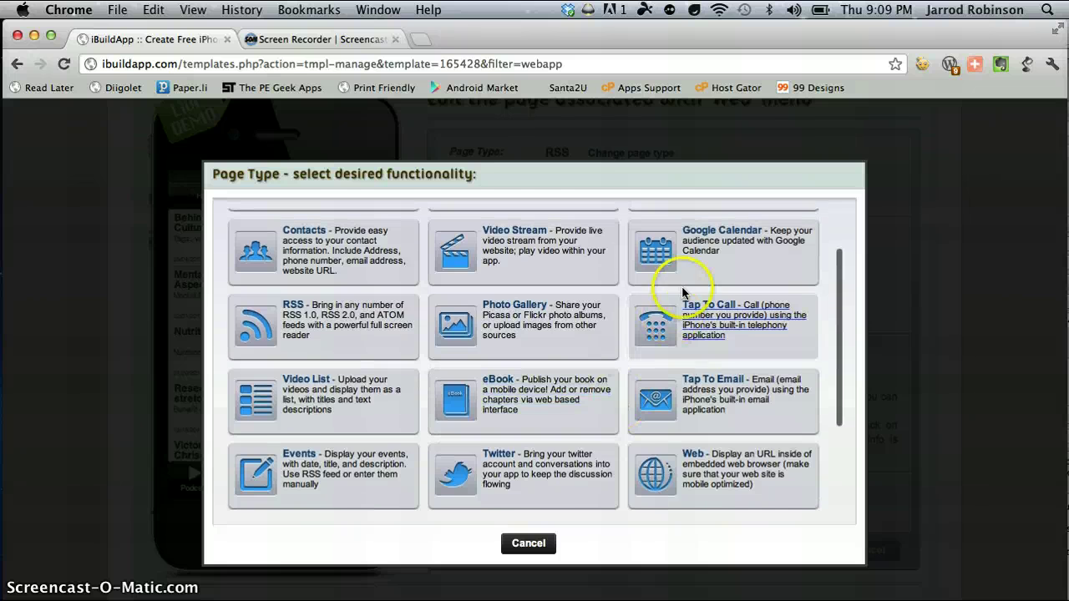
Replace the RSS content with a Tap To Email page, enter the contact e-mail address, and save
{"action": "left_click", "coordinate": [712, 389]}
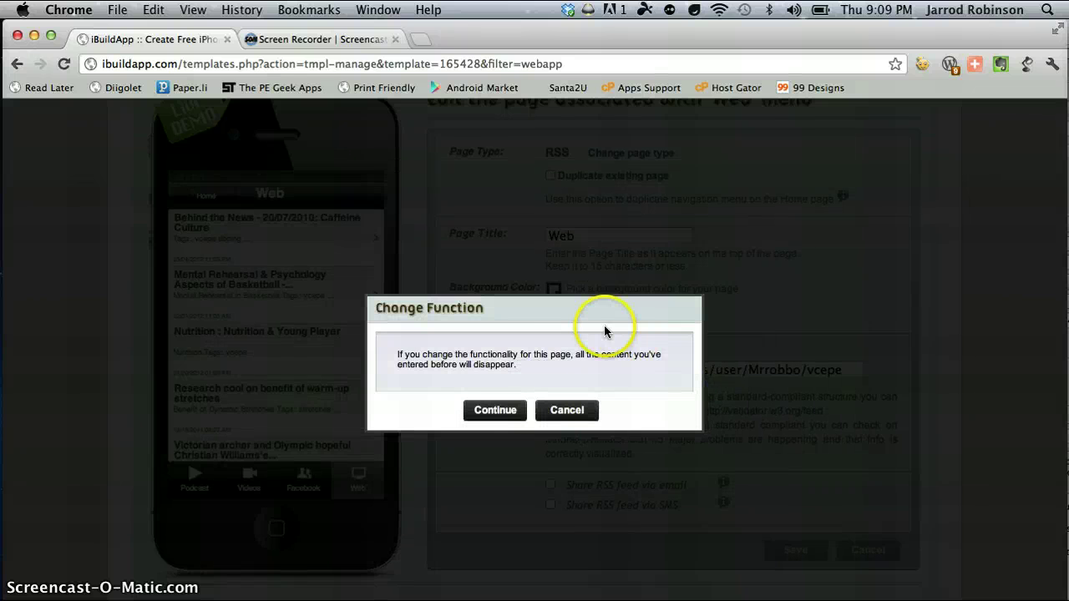
{"action": "left_click", "coordinate": [499, 411]}
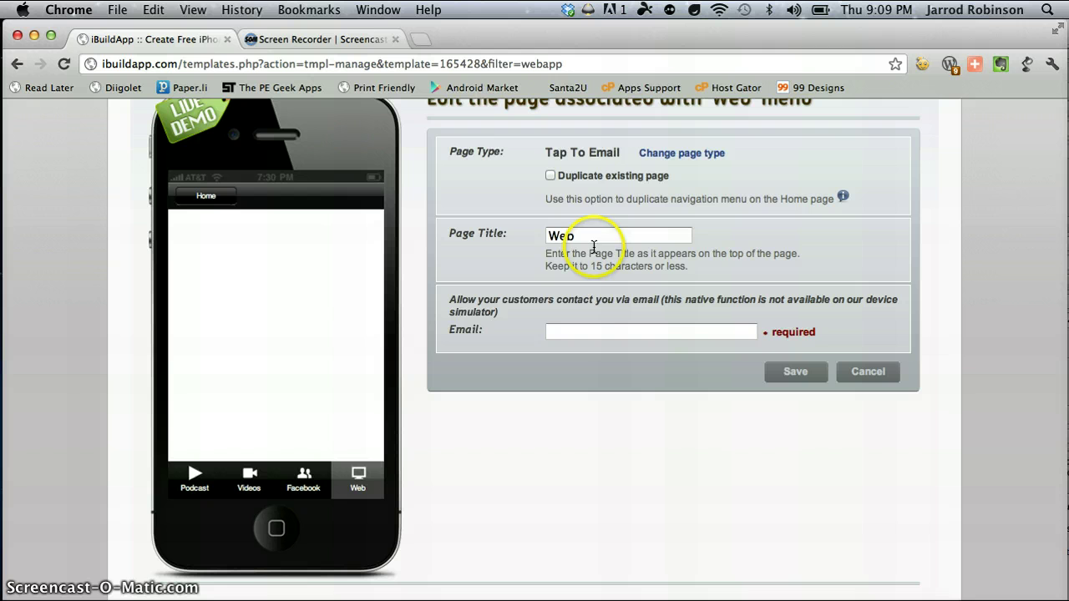
{"action": "left_click", "coordinate": [581, 331]}
{"action": "type", "text": "jarro"}
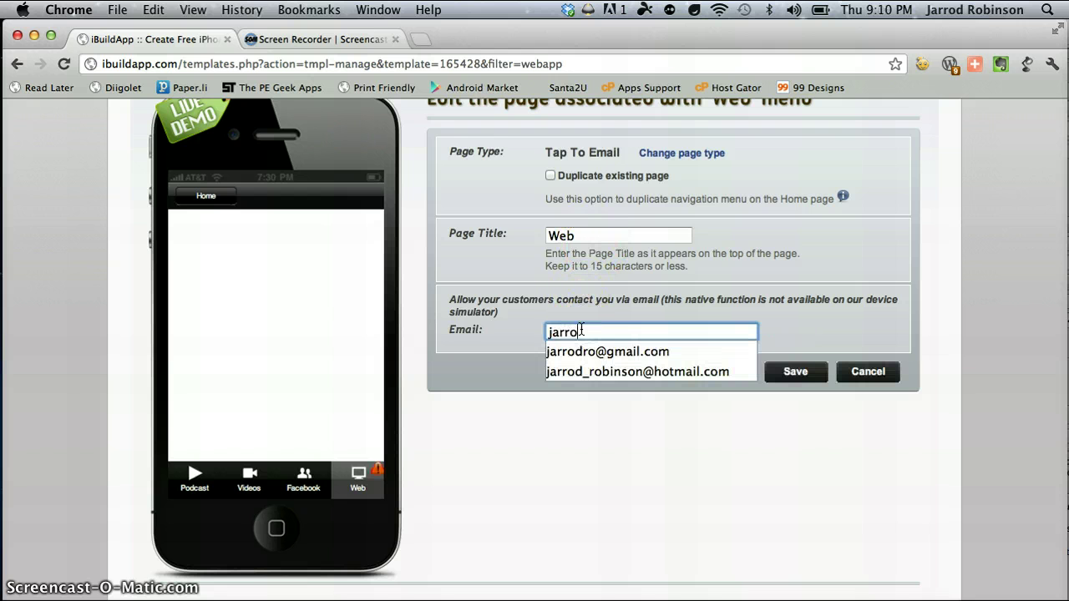
{"action": "key", "text": "Down"}
{"action": "key", "text": "Return"}
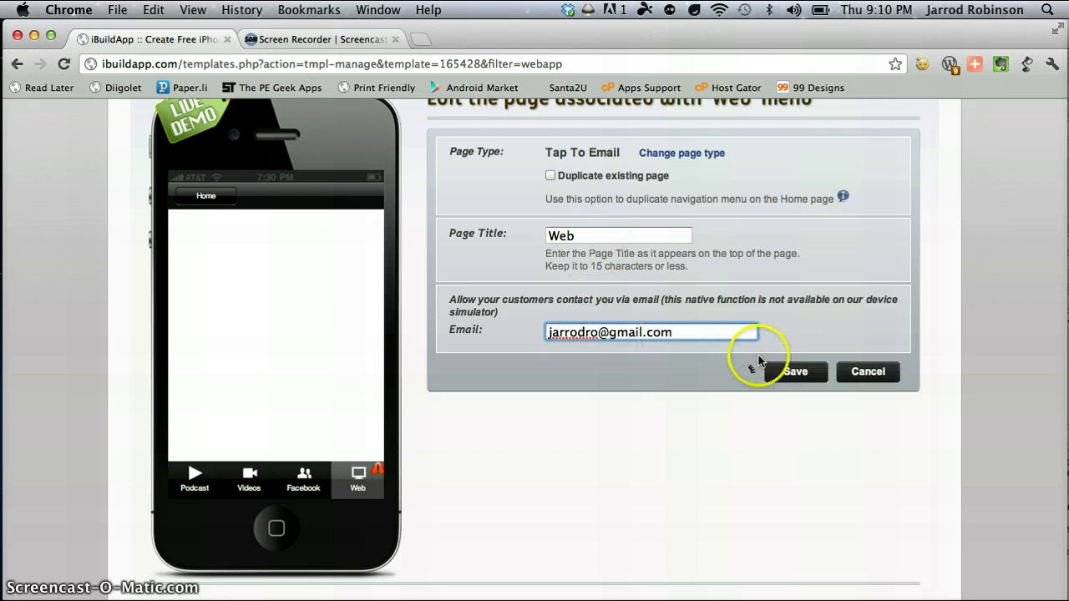
{"action": "left_click", "coordinate": [795, 372]}
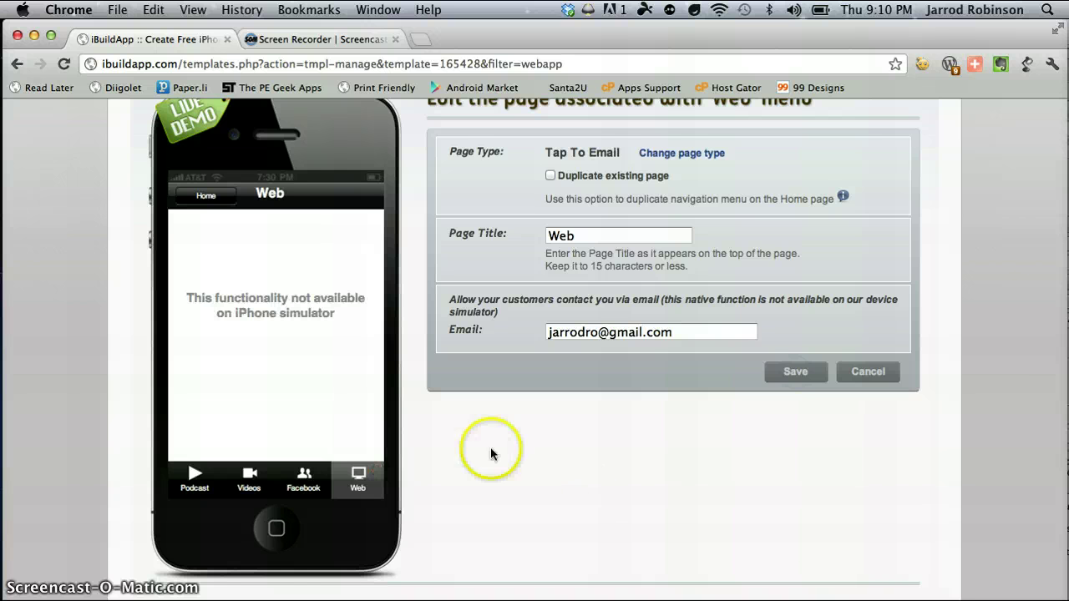
Rename the Web tab to 'Email'
{"action": "left_click", "coordinate": [201, 199]}
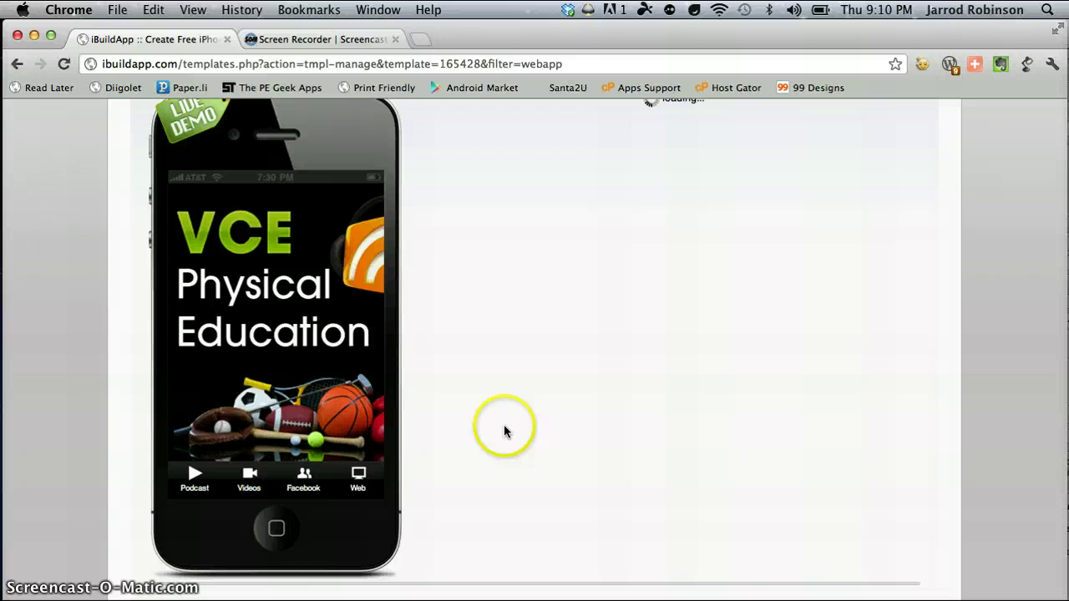
{"action": "scroll", "coordinate": [676, 531], "scroll_direction": "down", "scroll_amount": 2}
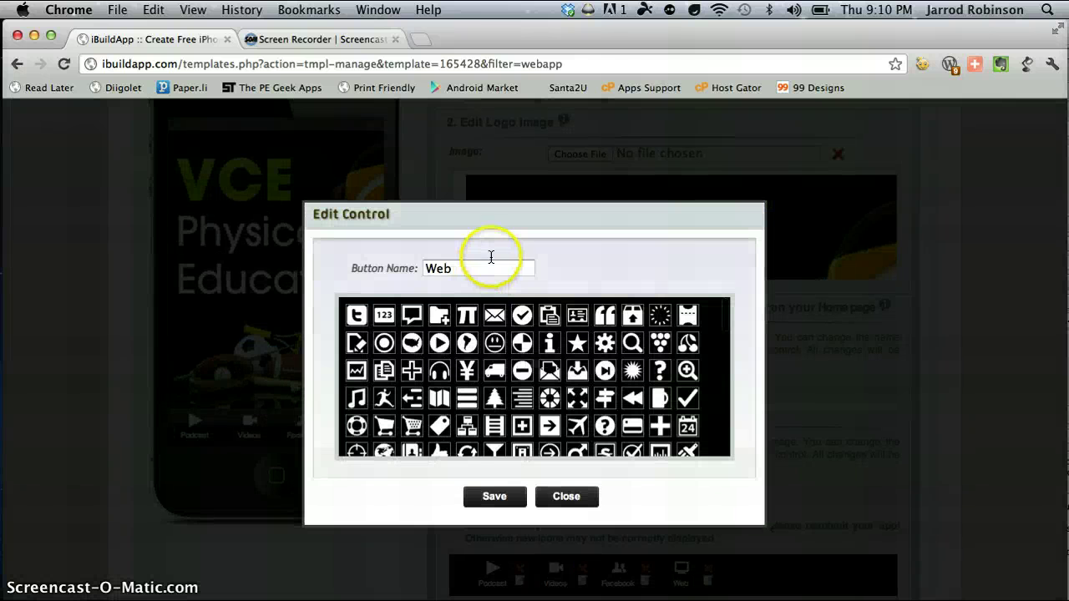
{"action": "left_click", "coordinate": [481, 267]}
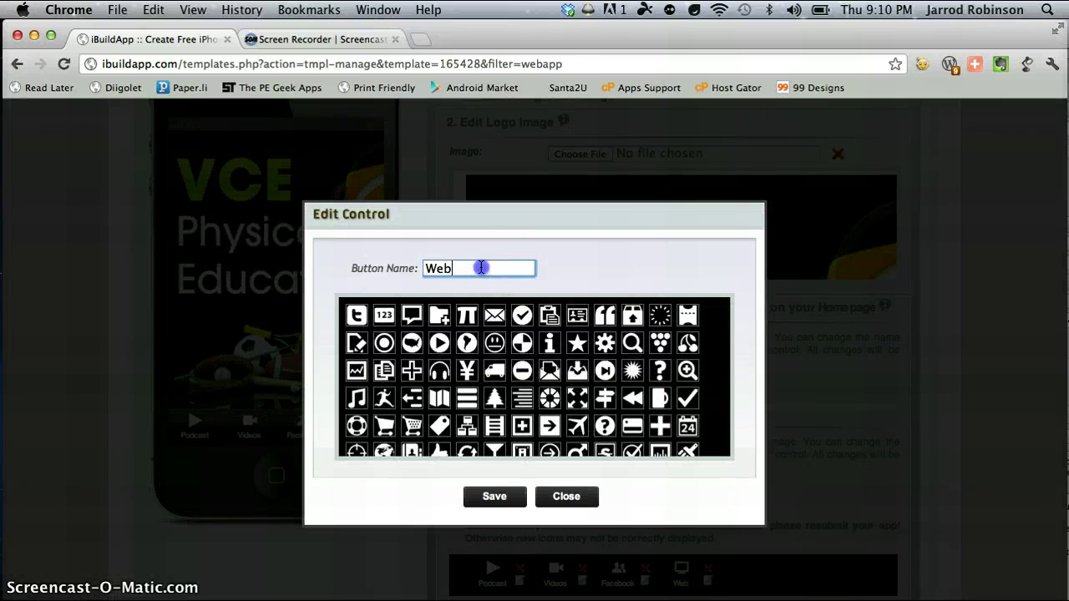
{"action": "left_click_drag", "start_coordinate": [481, 267], "coordinate": [406, 268]}
{"action": "type", "text": "Email"}
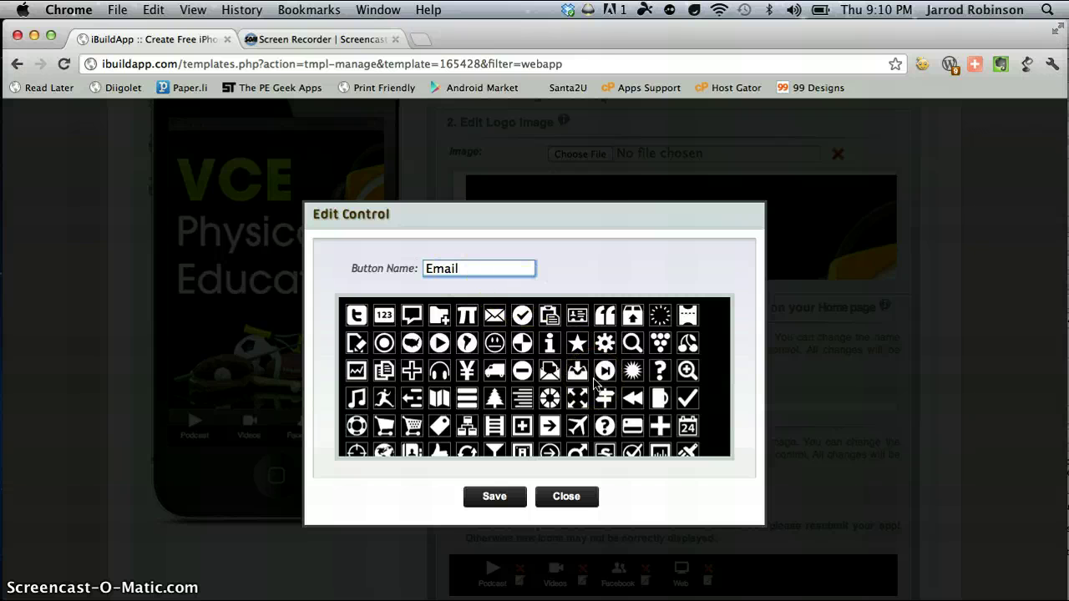
Pick the letter-A icon for the Email tab and save the tab settings
{"action": "scroll", "coordinate": [595, 383], "scroll_direction": "down", "scroll_amount": 1}
{"action": "scroll", "coordinate": [594, 383], "scroll_direction": "down", "scroll_amount": 5}
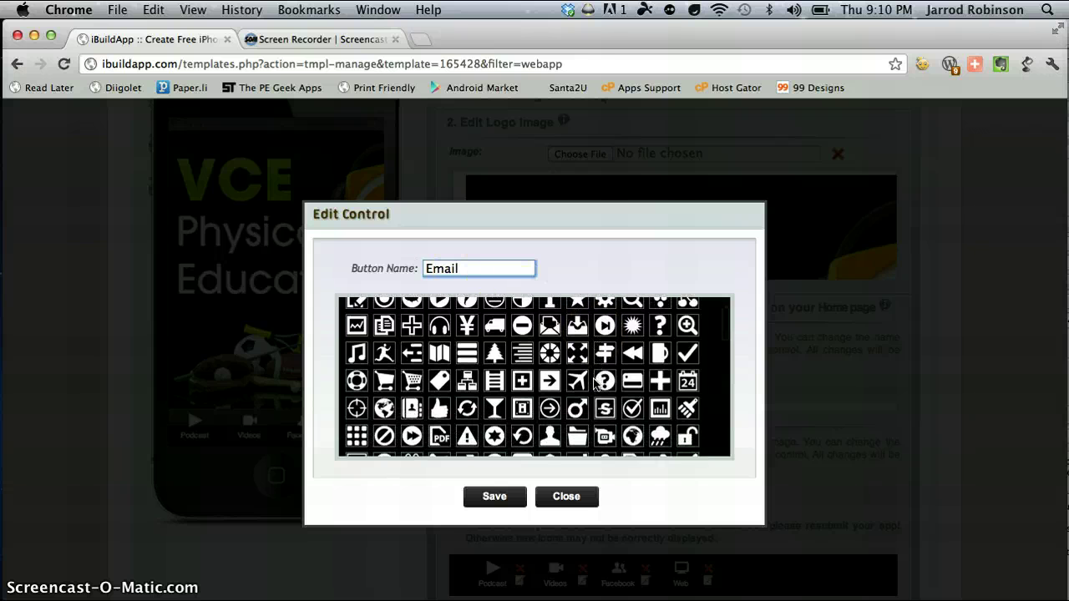
{"action": "scroll", "coordinate": [595, 382], "scroll_direction": "down", "scroll_amount": 5}
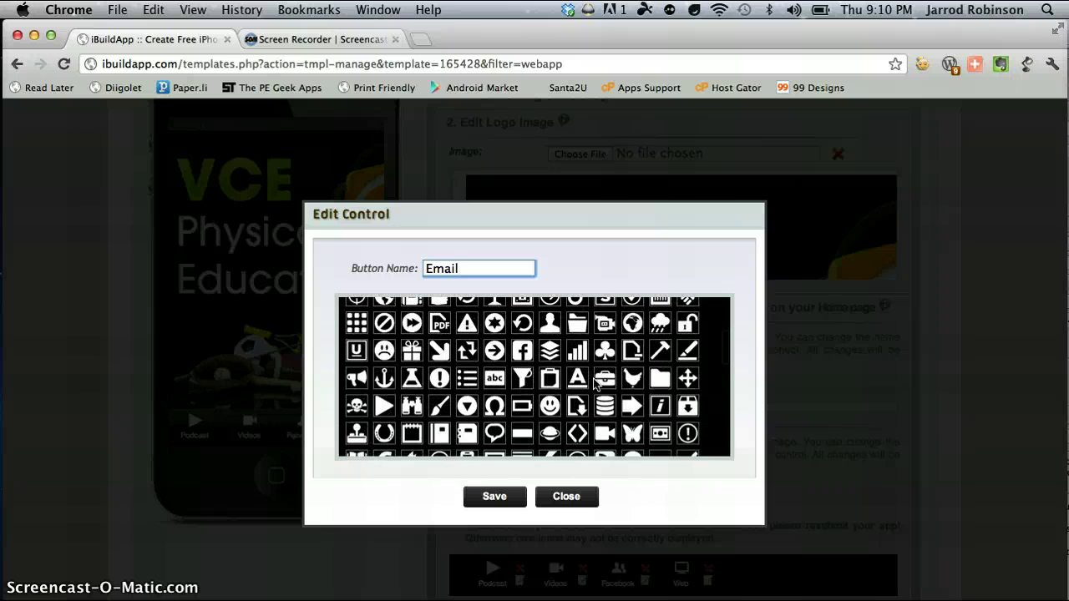
{"action": "scroll", "coordinate": [595, 383], "scroll_direction": "down", "scroll_amount": 3}
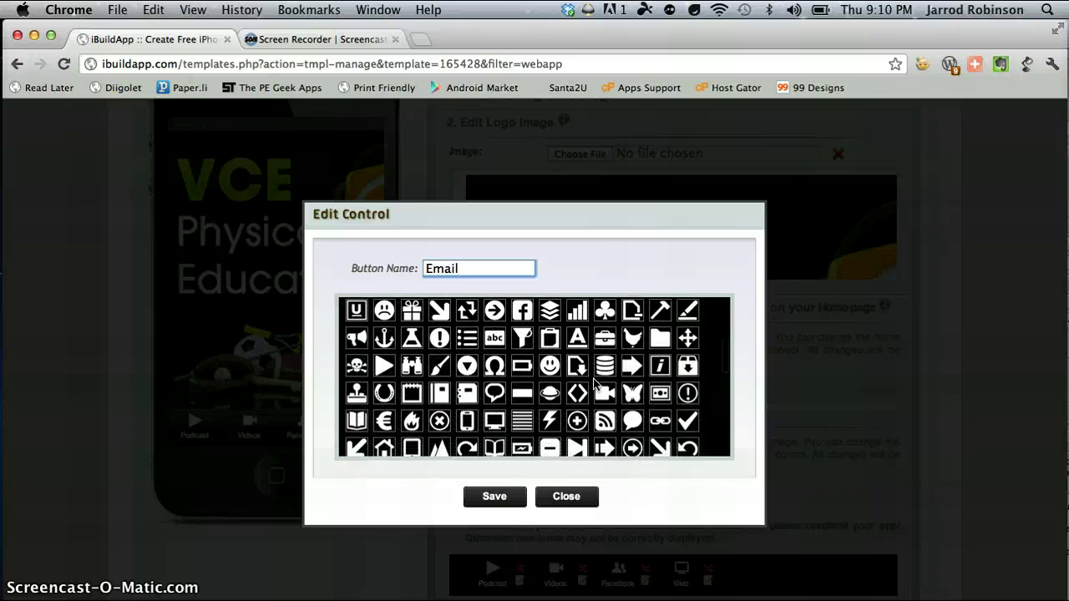
{"action": "left_click", "coordinate": [576, 323]}
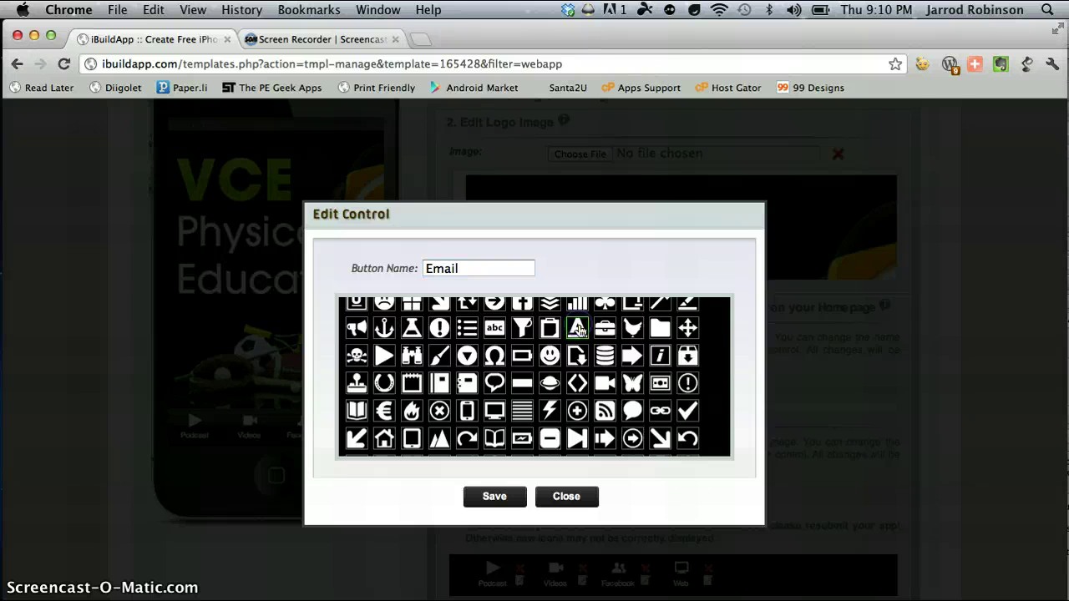
{"action": "left_click", "coordinate": [495, 497]}
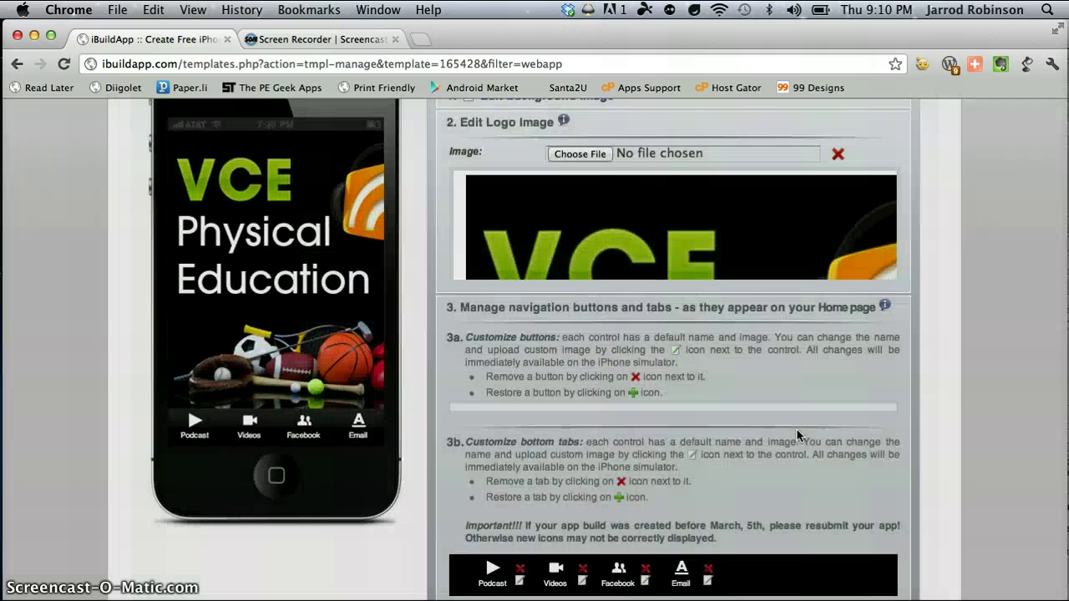
{"action": "scroll", "coordinate": [796, 434], "scroll_direction": "down", "scroll_amount": 3}
Continue past page building as is and accept the default App Settings
{"action": "left_click", "coordinate": [886, 587]}
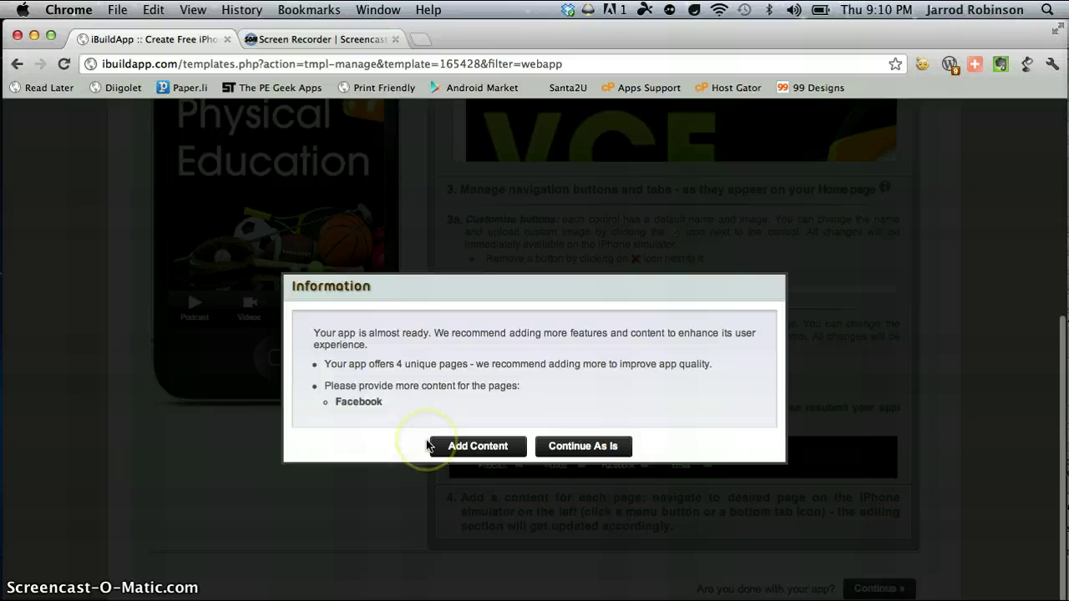
{"action": "left_click", "coordinate": [587, 447]}
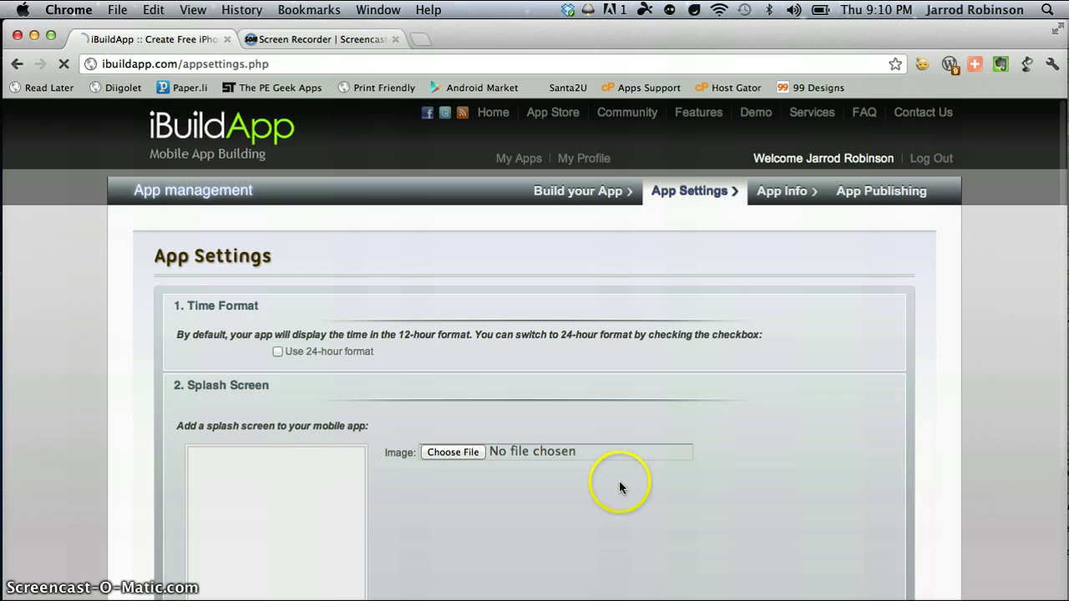
{"action": "scroll", "coordinate": [487, 381], "scroll_direction": "down", "scroll_amount": 5}
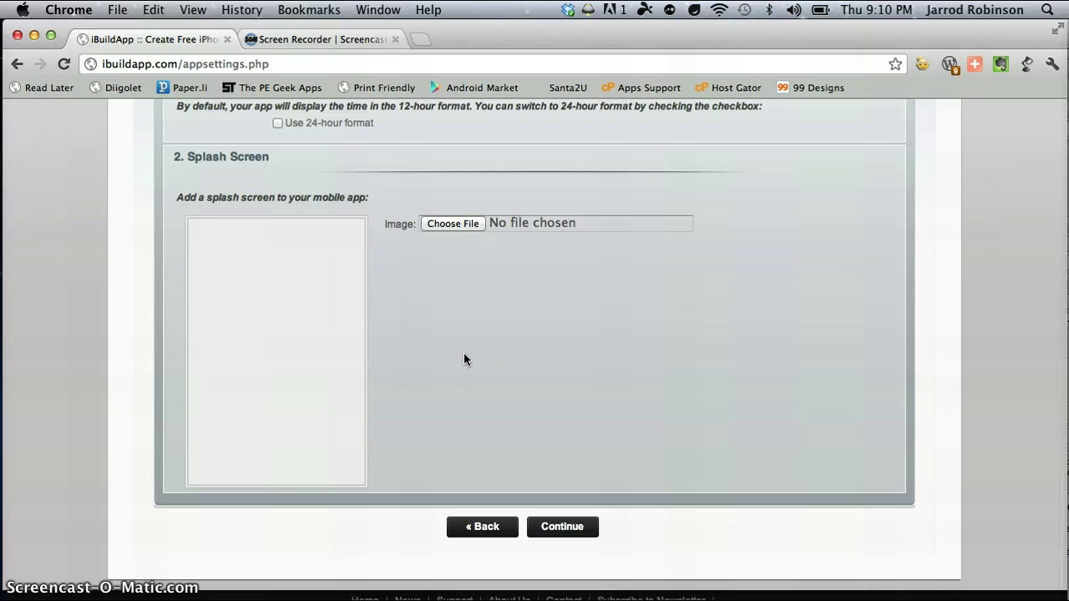
{"action": "scroll", "coordinate": [464, 358], "scroll_direction": "up", "scroll_amount": 3}
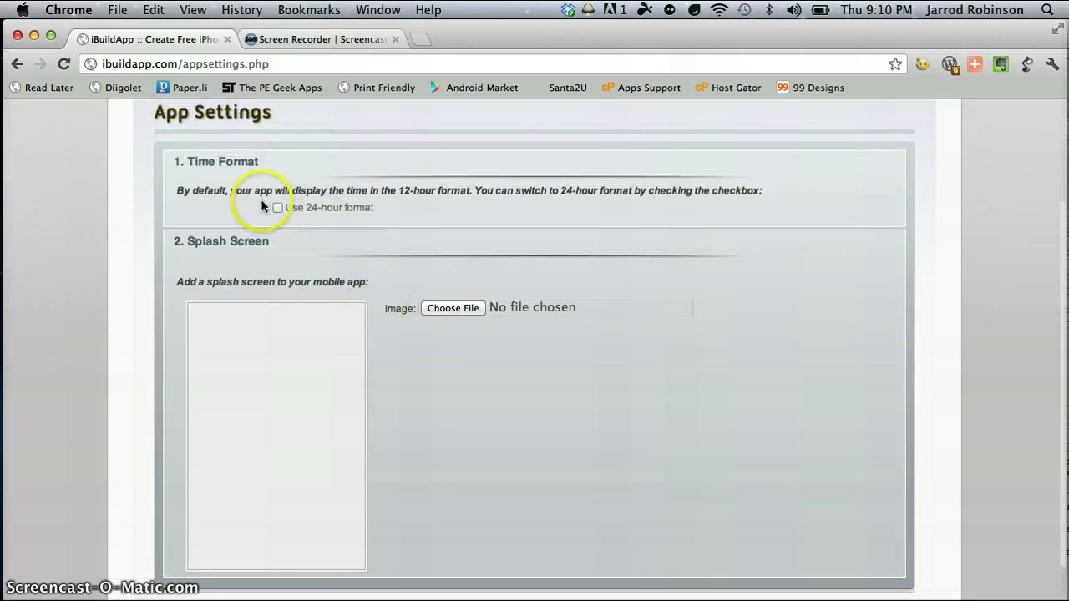
{"action": "scroll", "coordinate": [576, 355], "scroll_direction": "down", "scroll_amount": 3}
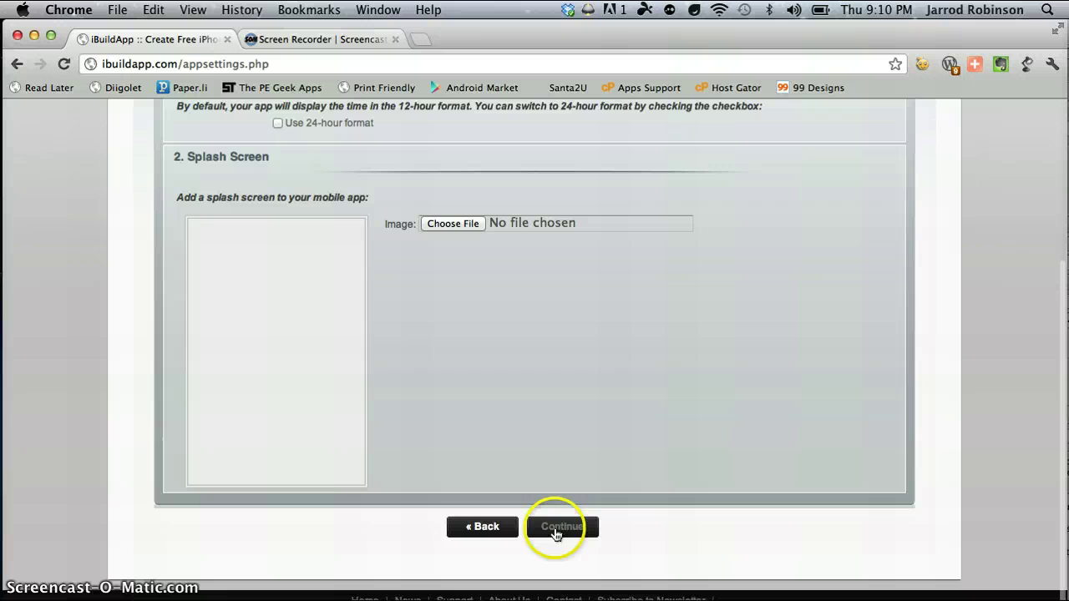
{"action": "left_click", "coordinate": [555, 531]}
{"action": "left_click", "coordinate": [676, 424]}
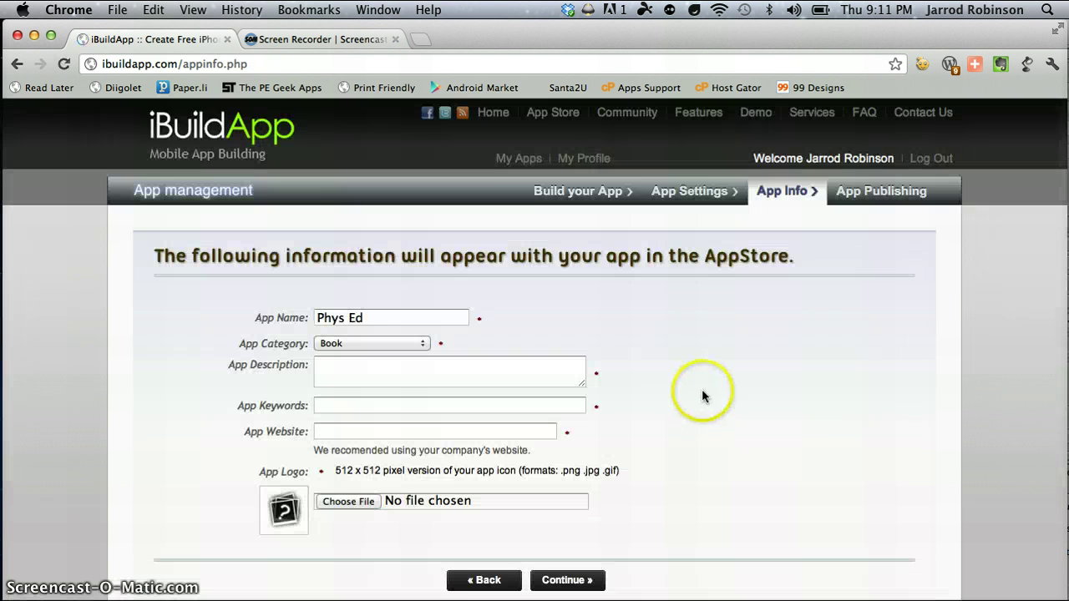
Fill in the app description, the suggested 'vce pe' keywords and website thepegeek.com
{"action": "left_click", "coordinate": [675, 392]}
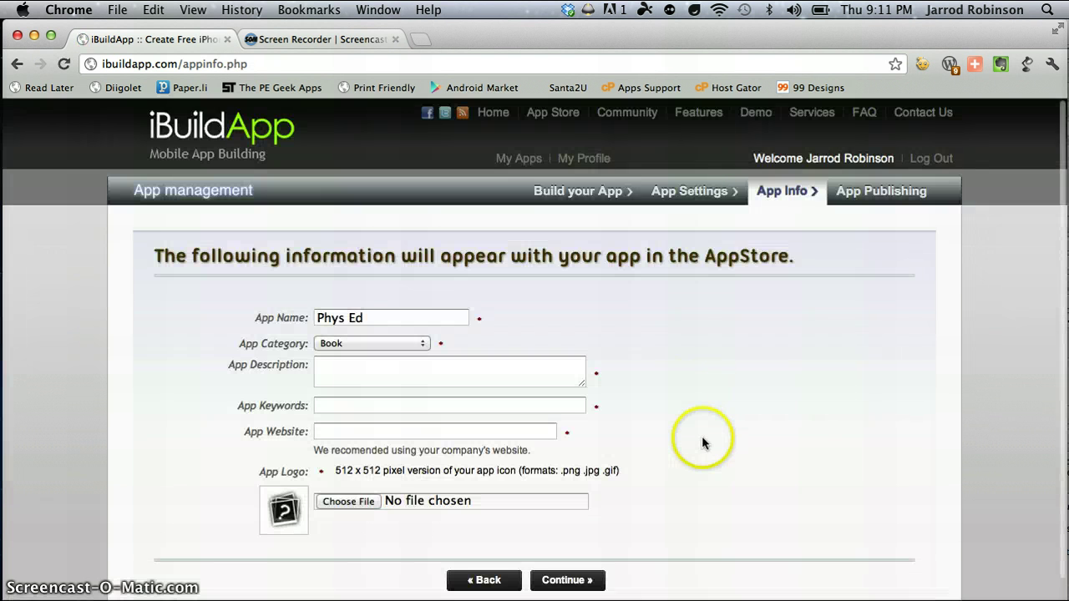
{"action": "left_click", "coordinate": [381, 264]}
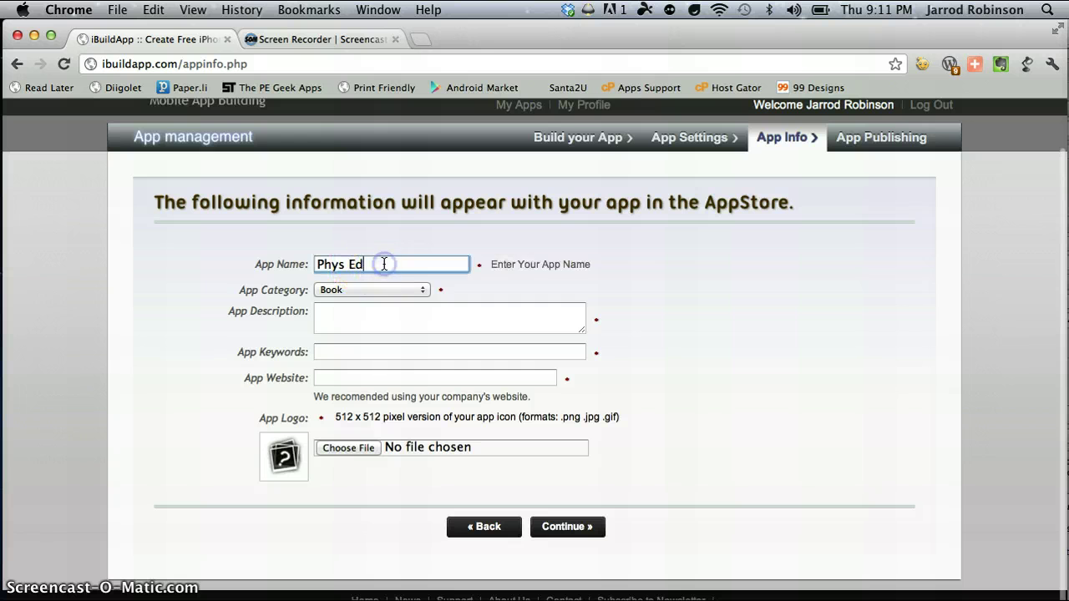
{"action": "left_click", "coordinate": [370, 312]}
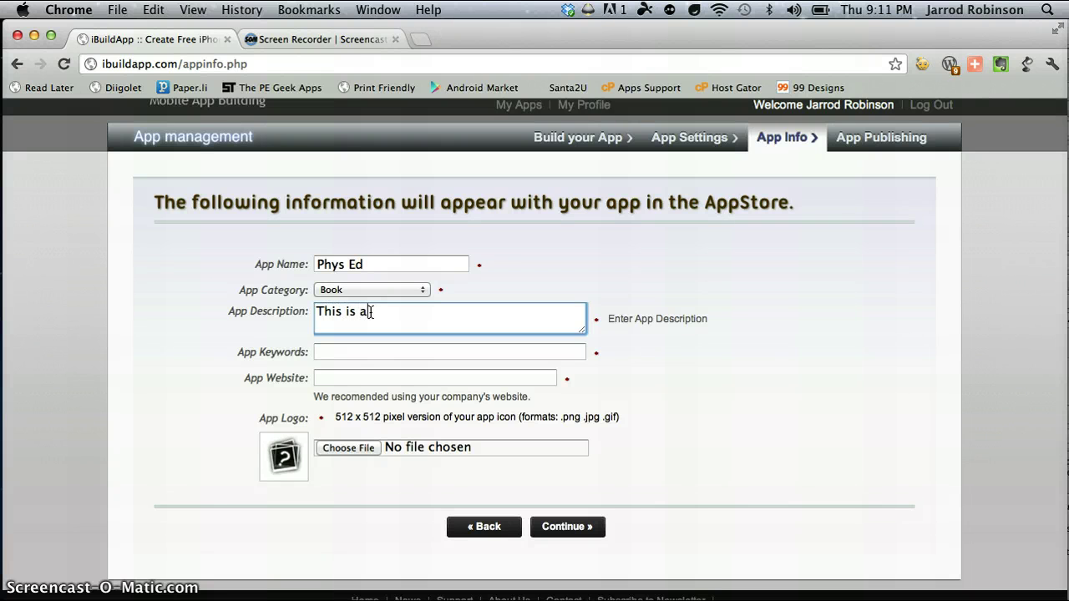
{"action": "left_click", "coordinate": [375, 352]}
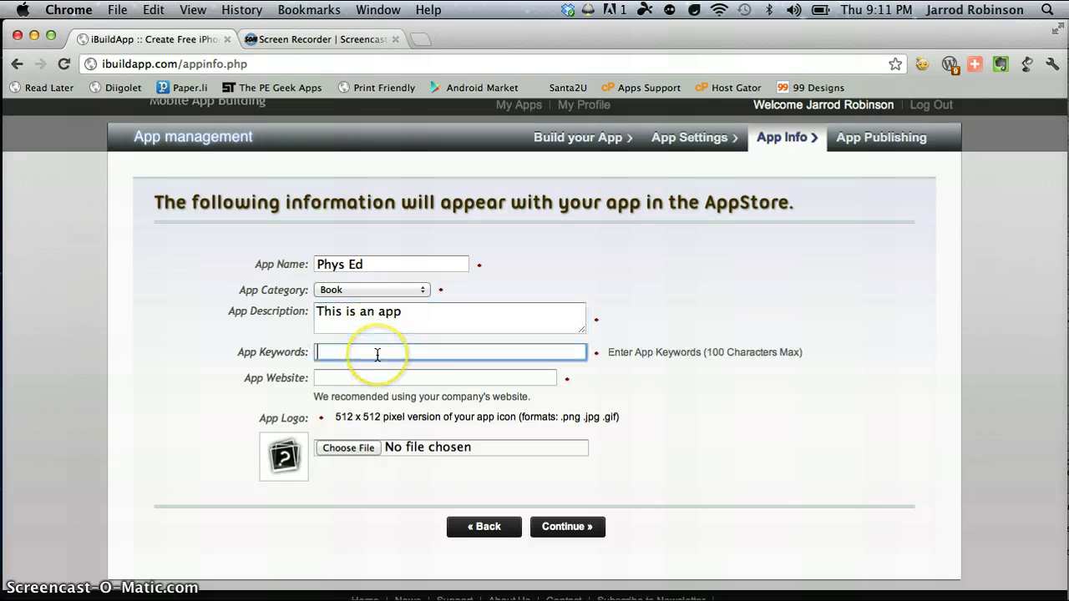
{"action": "type", "text": "vce pe"}
{"action": "key", "text": "Down"}
{"action": "key", "text": "Return"}
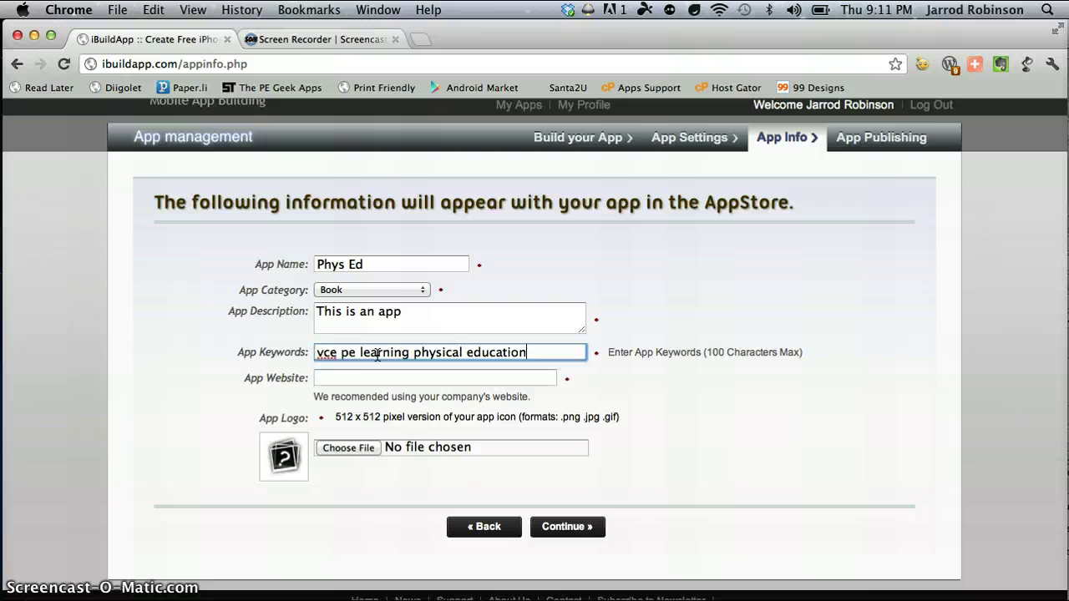
{"action": "left_click", "coordinate": [417, 377]}
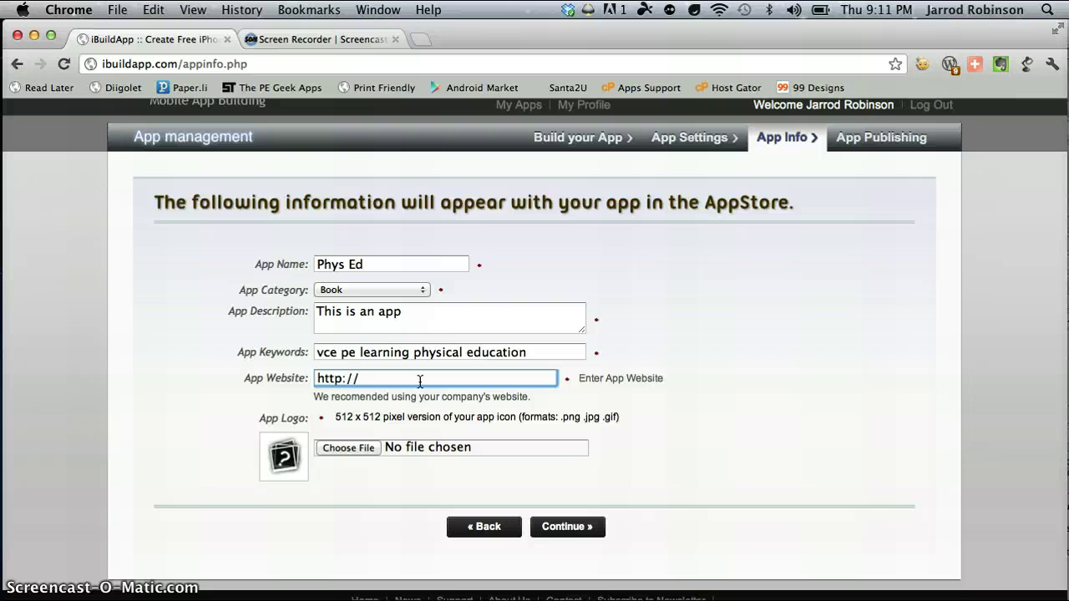
{"action": "type", "text": "thepegeek.com"}
{"action": "left_click", "coordinate": [389, 470]}
Upload image3_4_512x512.jpg as the app logo and submit the app info
{"action": "left_click", "coordinate": [357, 451]}
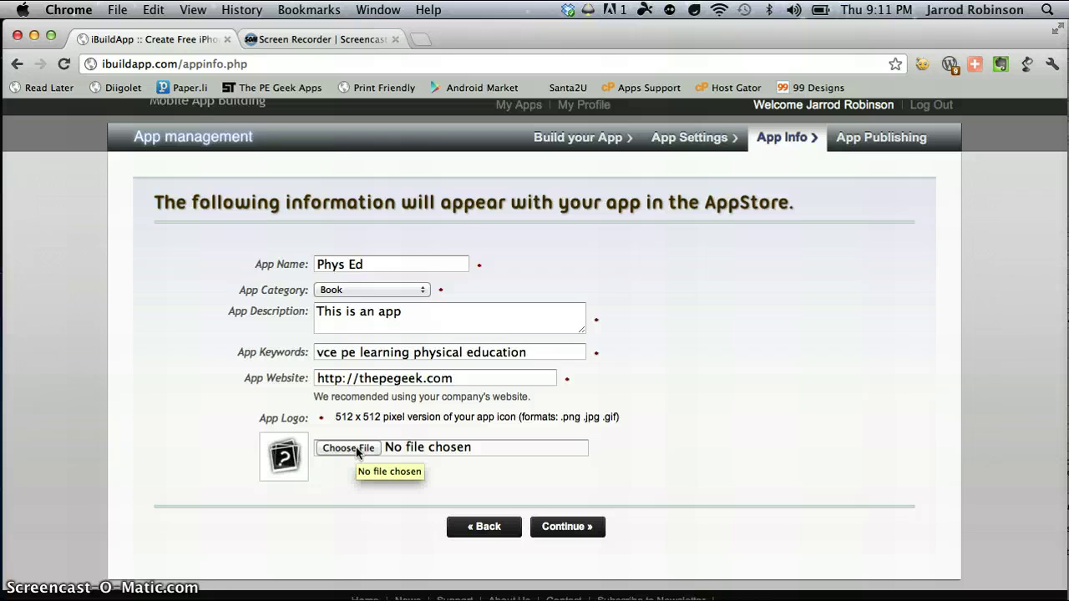
{"action": "left_click", "coordinate": [436, 449]}
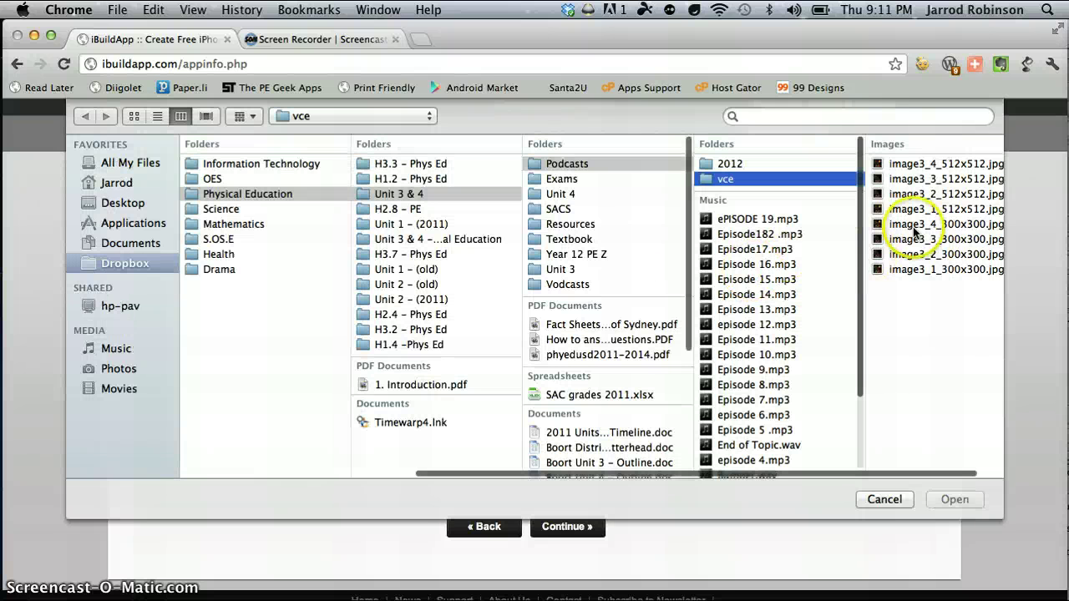
{"action": "left_click", "coordinate": [960, 164]}
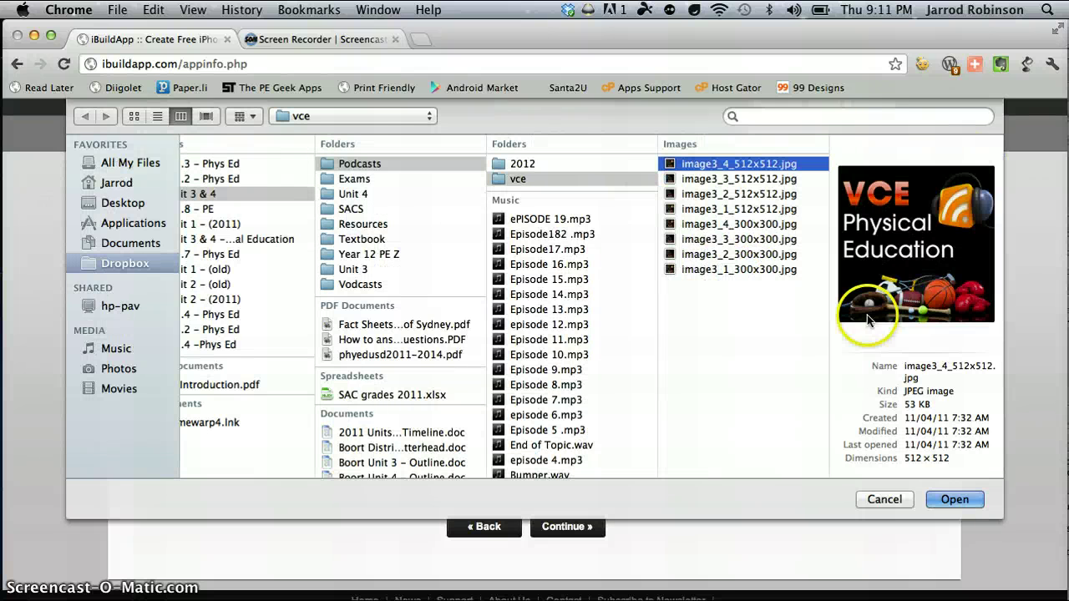
{"action": "left_click", "coordinate": [943, 499]}
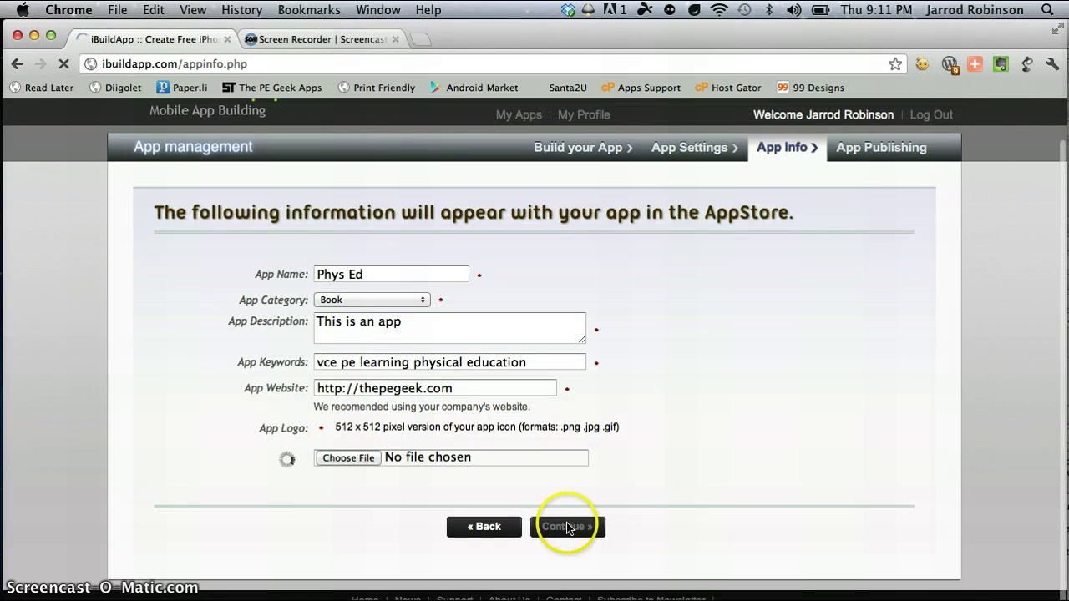
{"action": "left_click", "coordinate": [564, 524]}
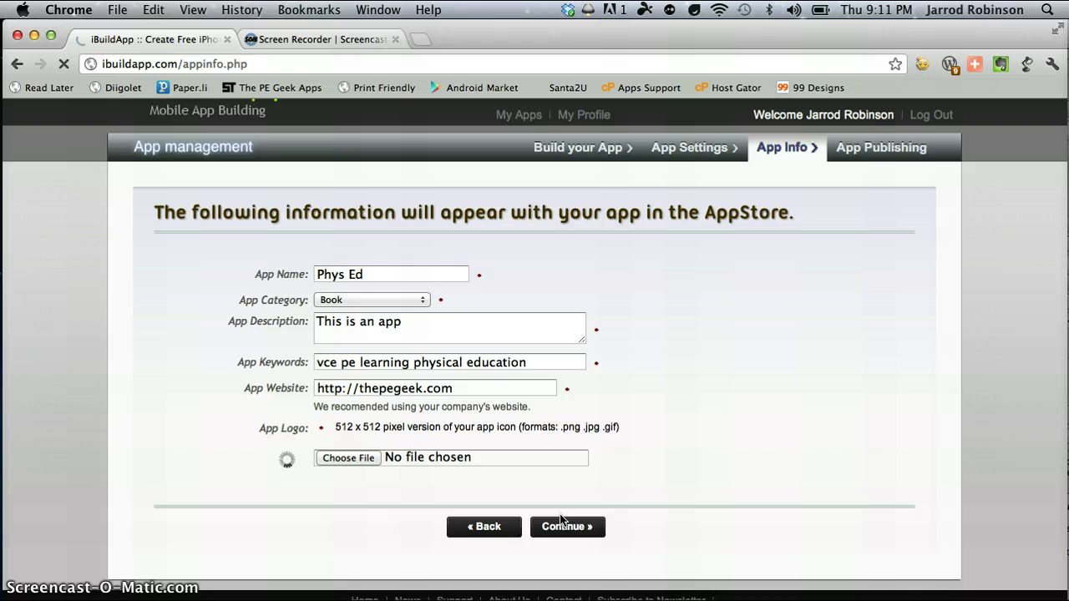
{"action": "left_click", "coordinate": [571, 530]}
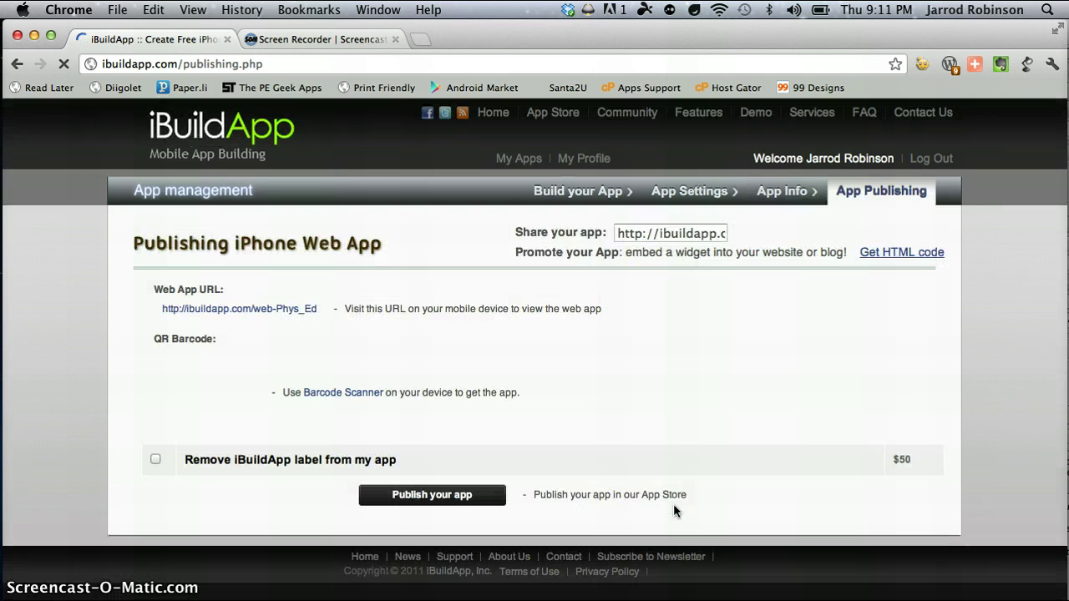
Open the Publishing iPhone Web App page and the mirrored iPhone window
{"action": "left_click", "coordinate": [645, 508]}
{"action": "left_click", "coordinate": [445, 402]}
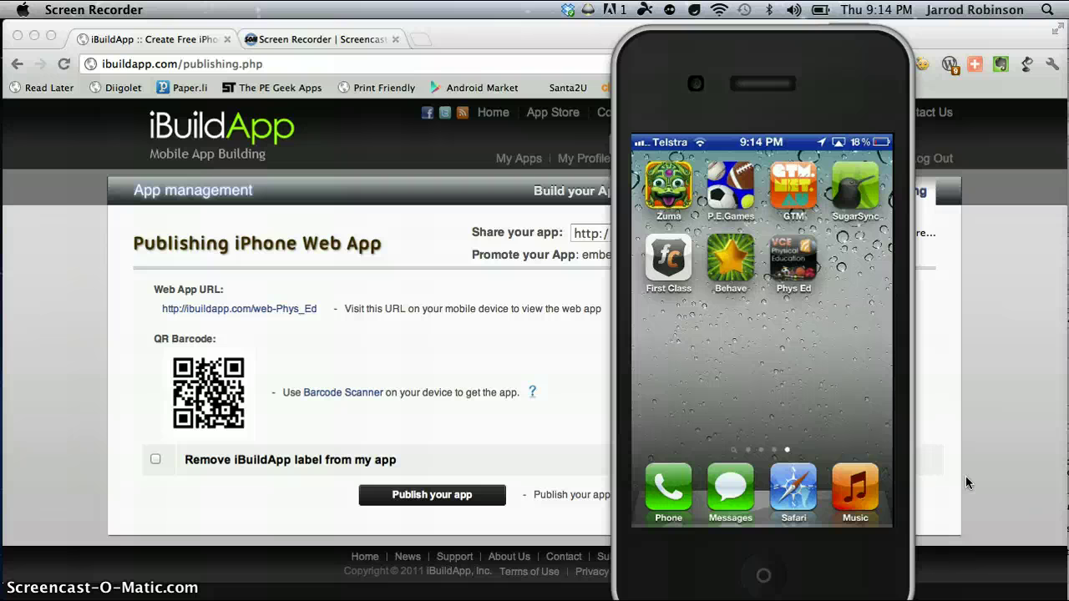
Publish Phys Ed to the App Store, closing the Facebook post dialog and the success notice
{"action": "left_click", "coordinate": [586, 392]}
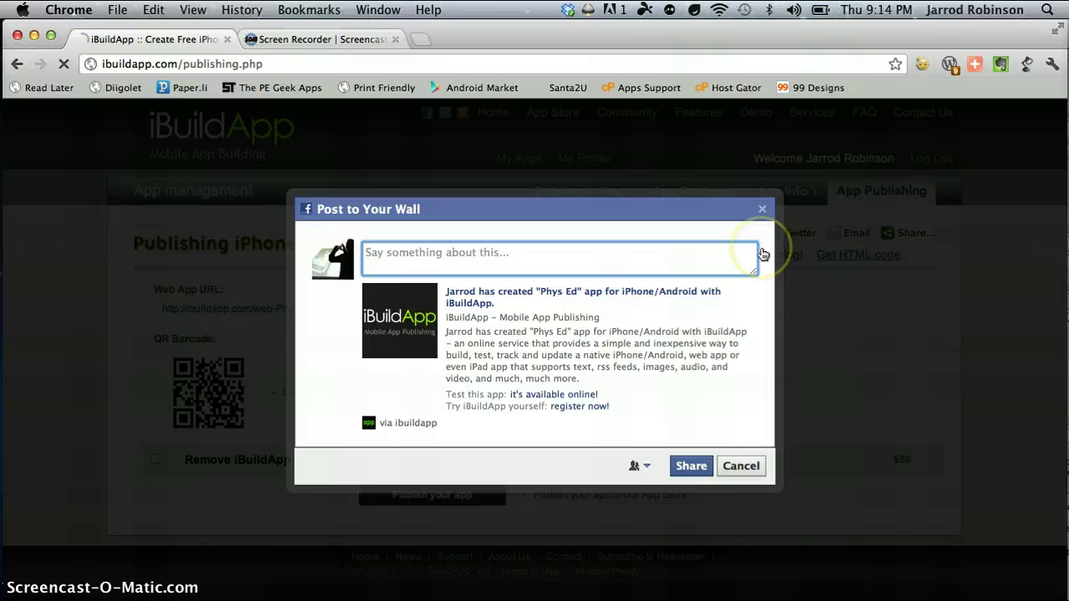
{"action": "left_click", "coordinate": [761, 208]}
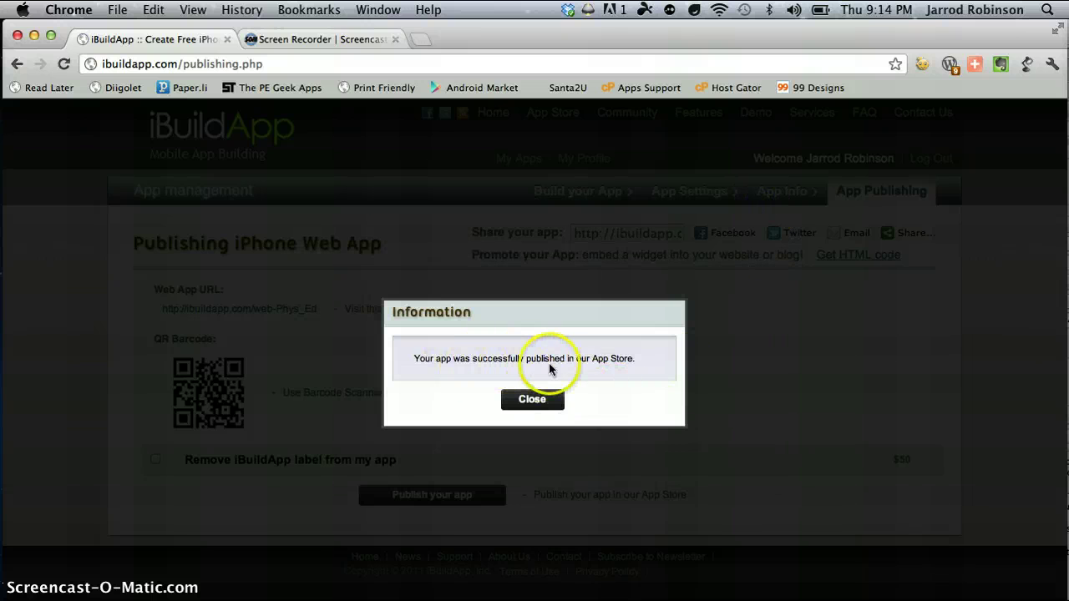
{"action": "left_click", "coordinate": [547, 399]}
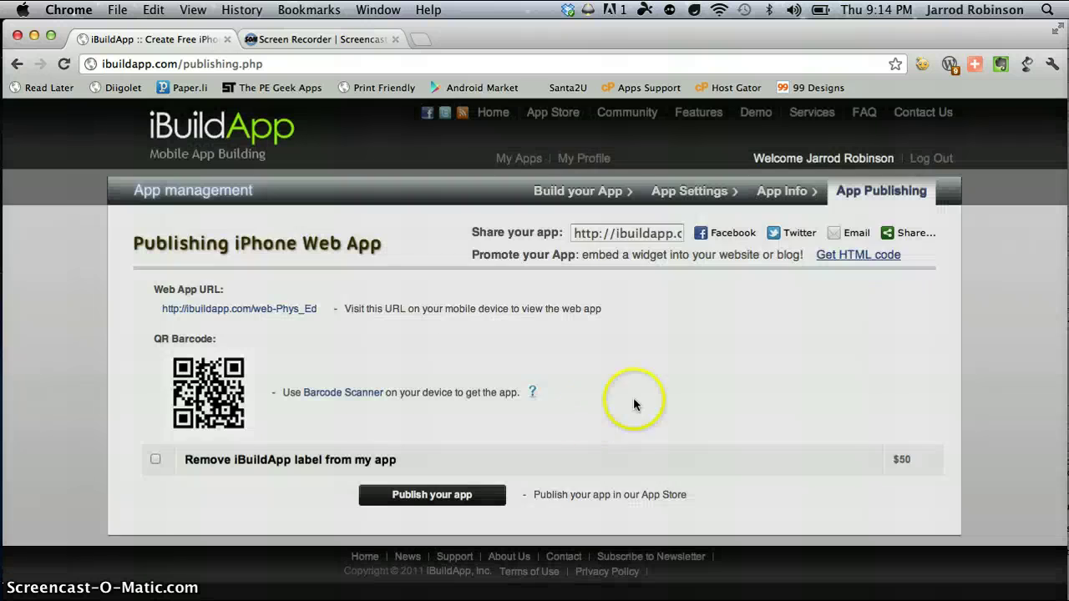